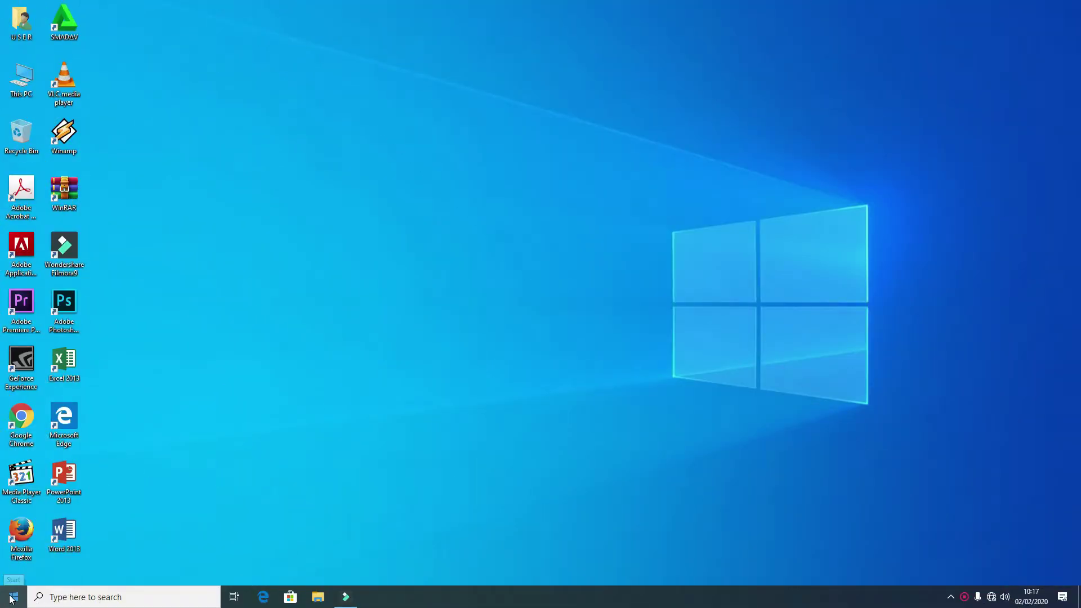
Open the Windows Start menu to show the installed programs list
left_click(11, 599)
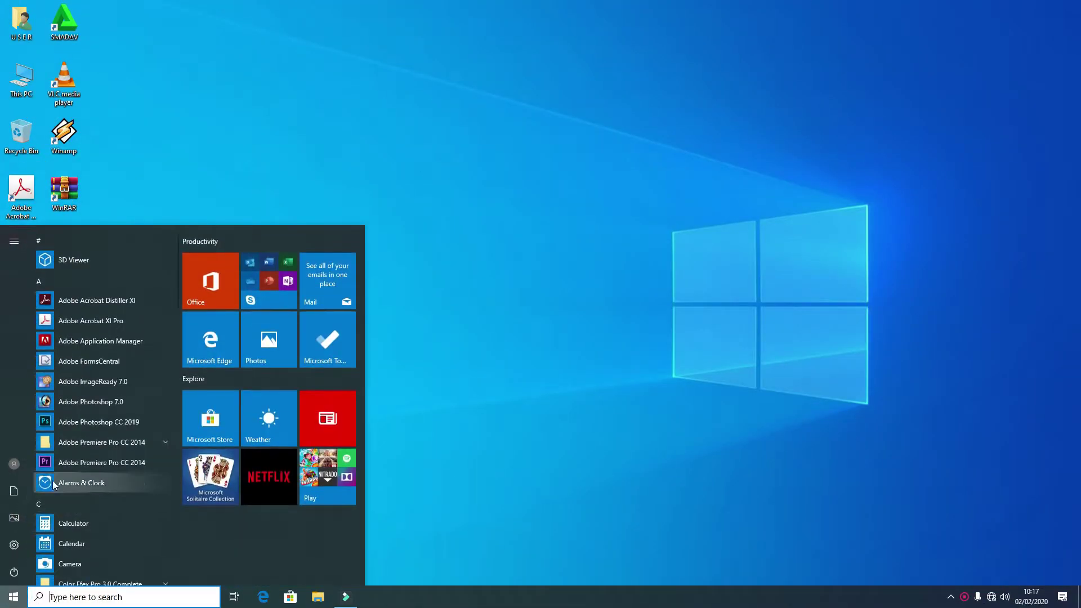
Launch Adobe Photoshop 7.0 and close the Color Efex Pro 3.0 panel
left_click(55, 402)
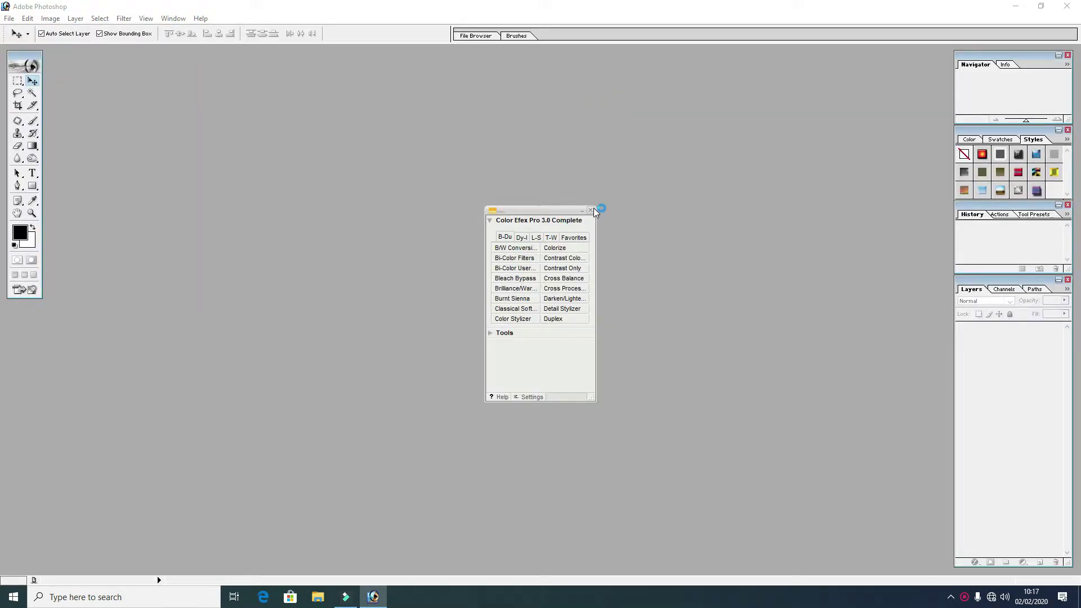
left_click(591, 210)
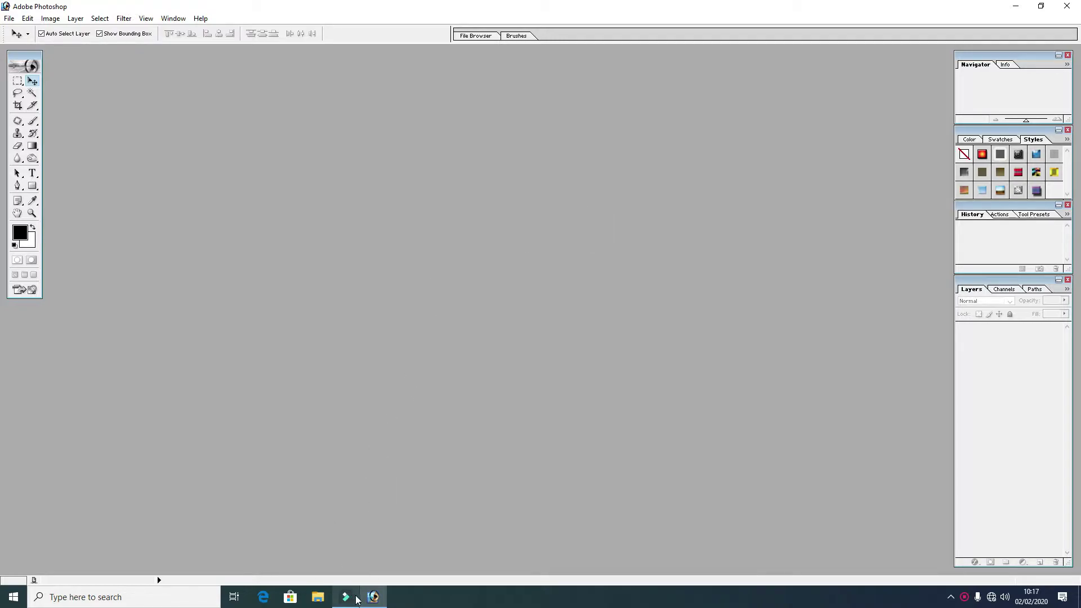
Open the four photos on DATA (D:) in Photoshop: dry land, ocean sunset, temple island, Pulau Komodo
left_click(318, 598)
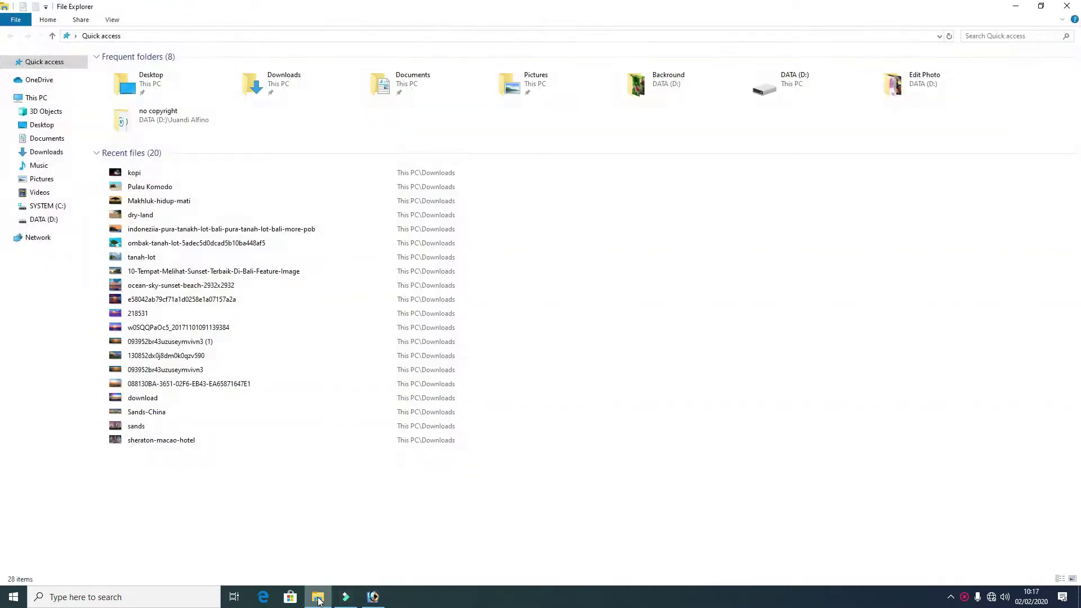
left_click(56, 223)
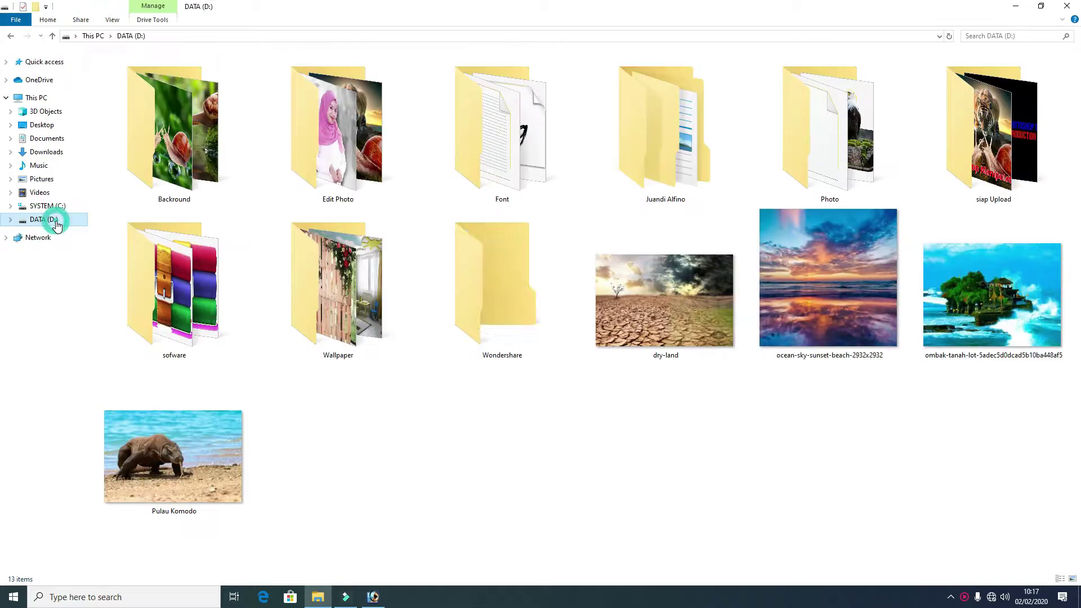
left_click(663, 287)
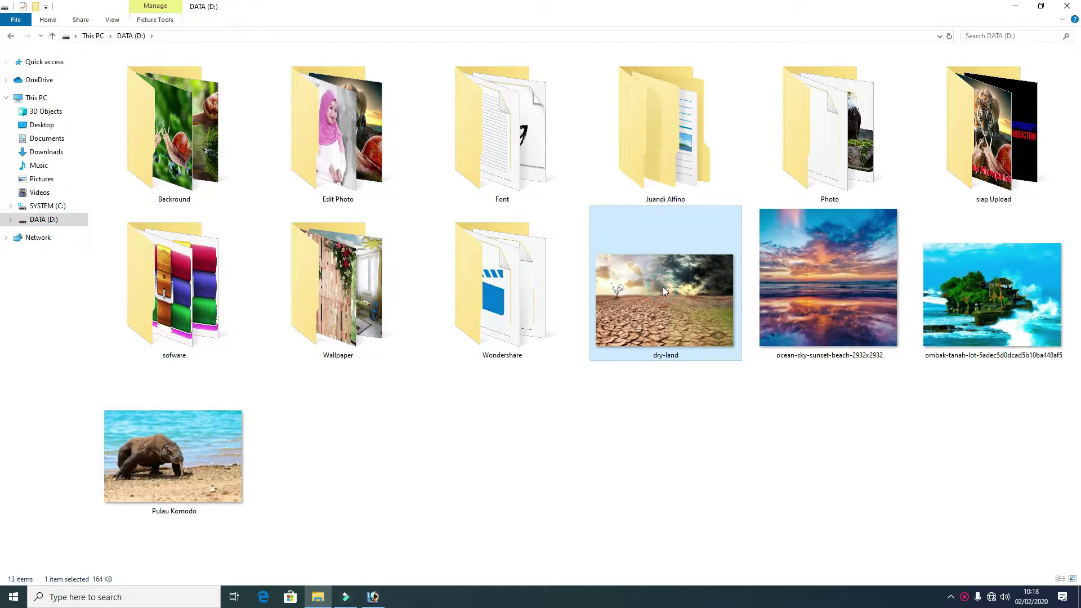
key("shift+Right")
key("shift+End")
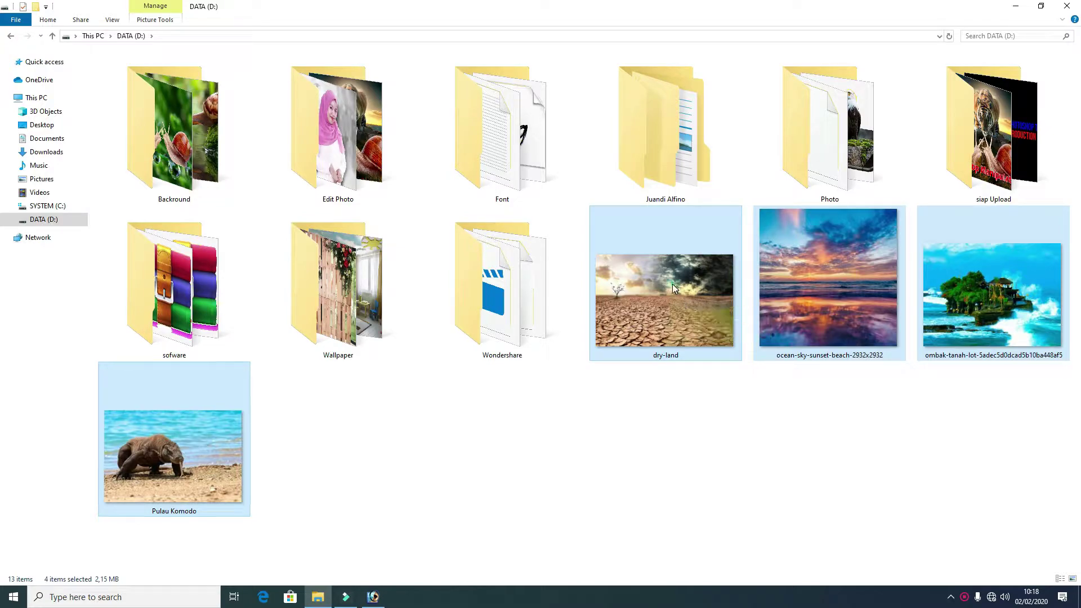
mouse_move(672, 284)
left_mouse_down()
mouse_move(372, 604)
mouse_move(472, 227)
left_mouse_up()
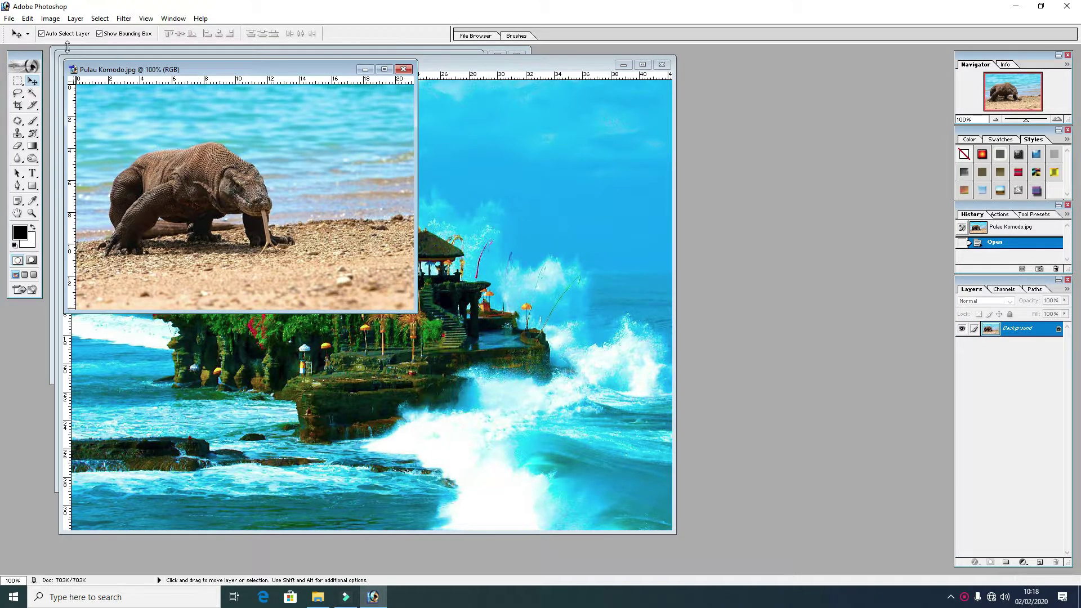
Create a new blank document and rotate its canvas 90° clockwise to landscape
left_click(11, 18)
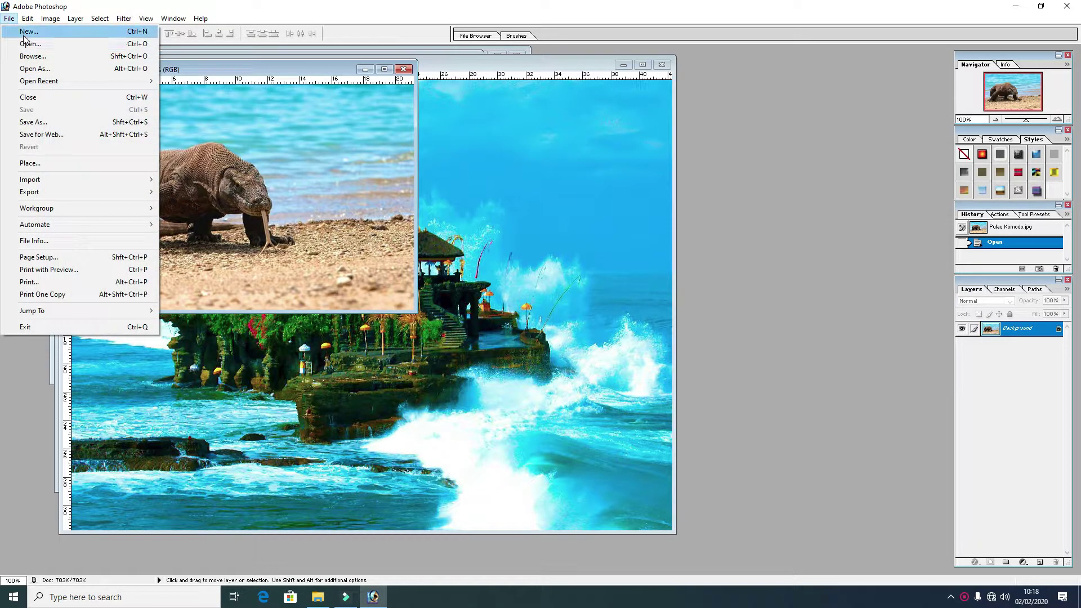
left_click(24, 39)
left_click(621, 230)
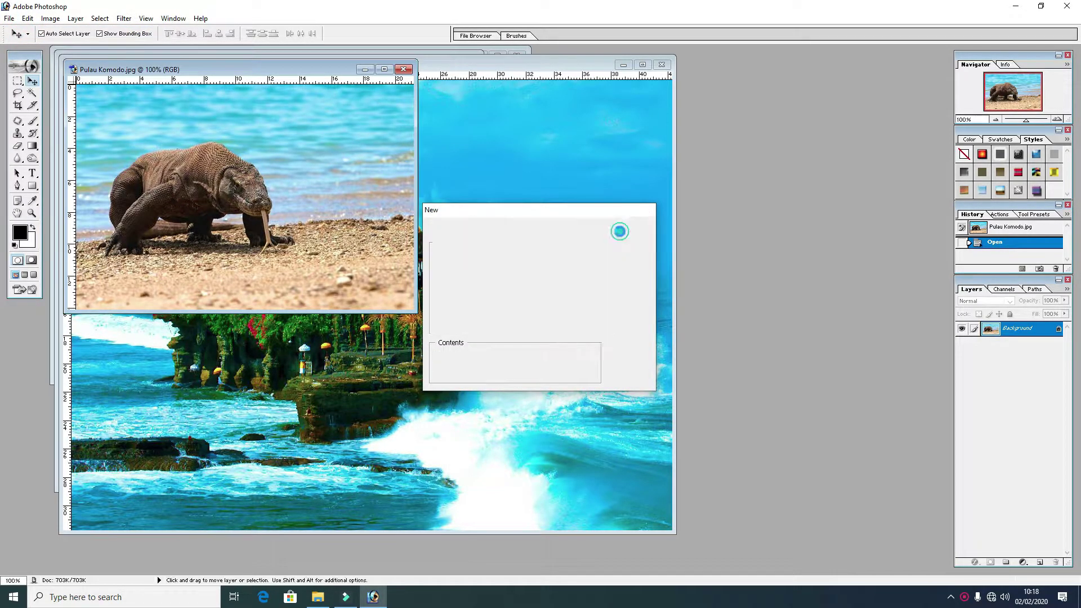
left_click(50, 18)
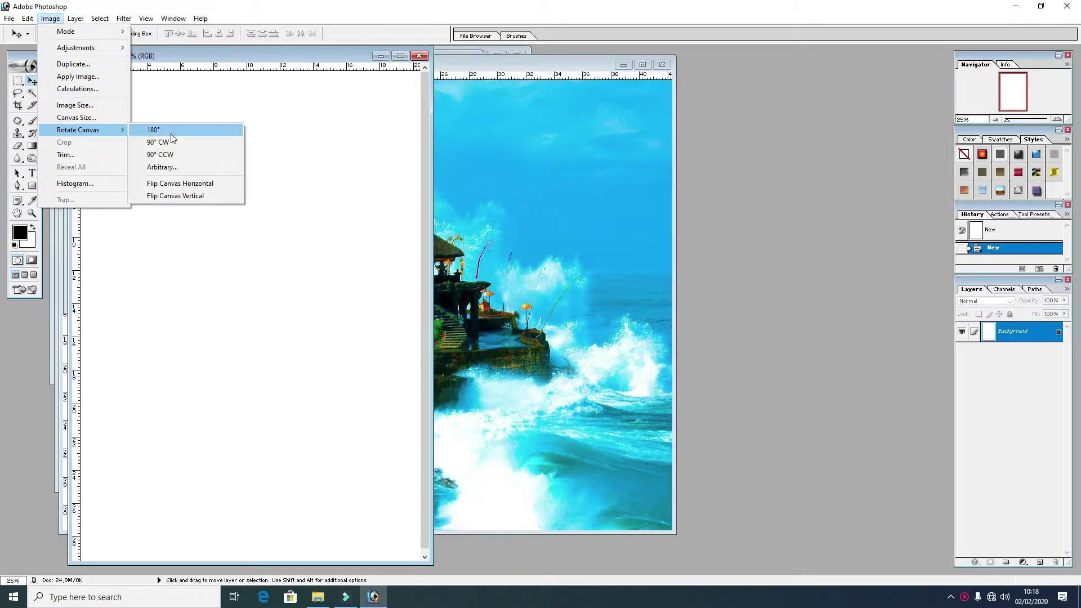
left_click(172, 141)
Copy the Komodo photo into Untitled-1 as a layer, close Pulau Komodo.jpg, and maximize
left_click_drag(269, 64, 608, 157)
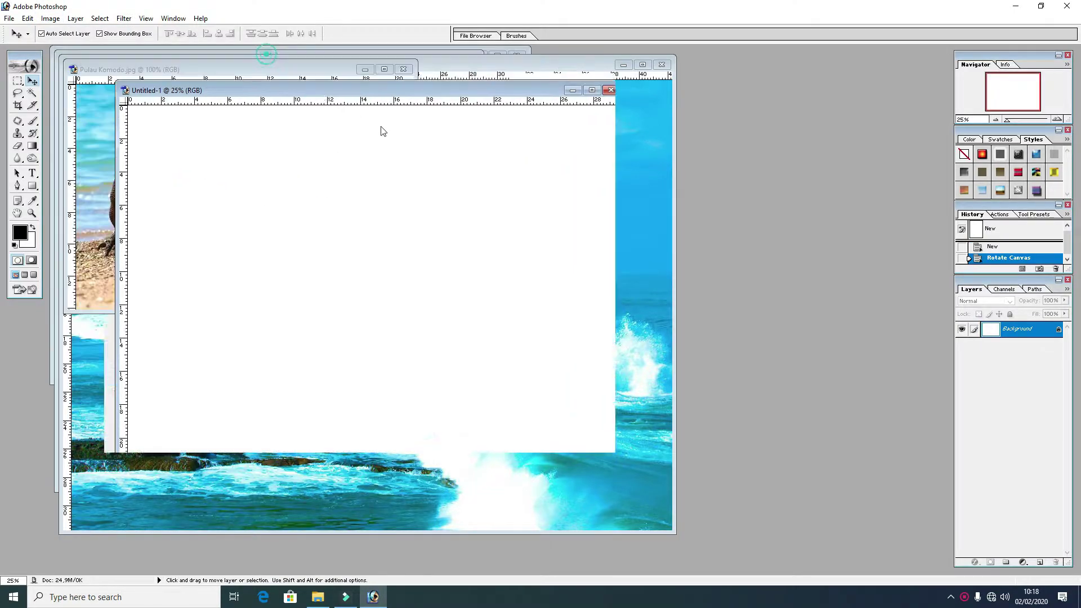
left_click_drag(229, 174, 666, 275)
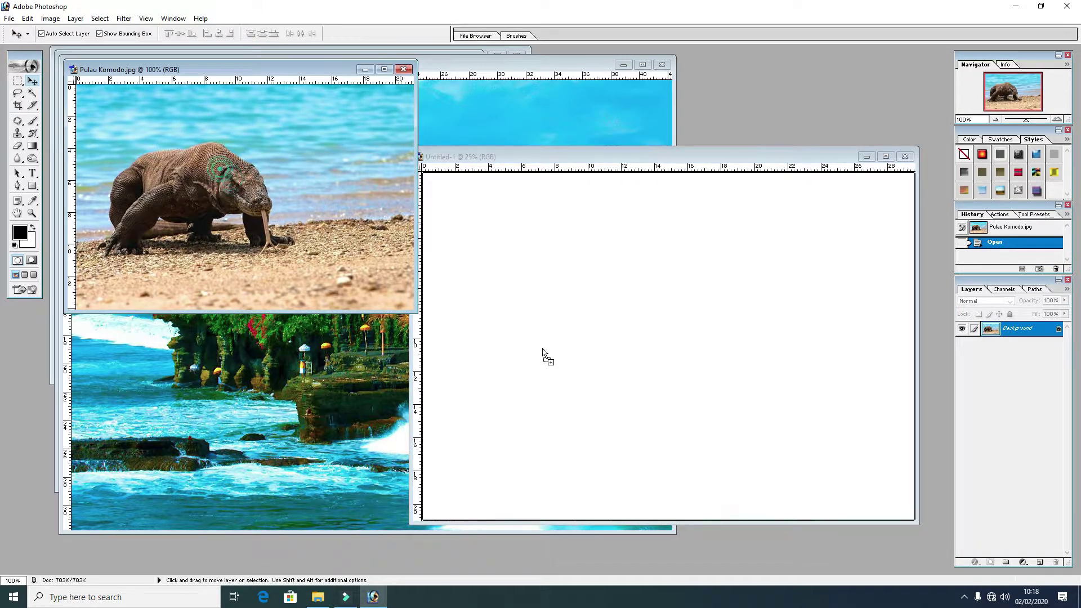
left_click(278, 162)
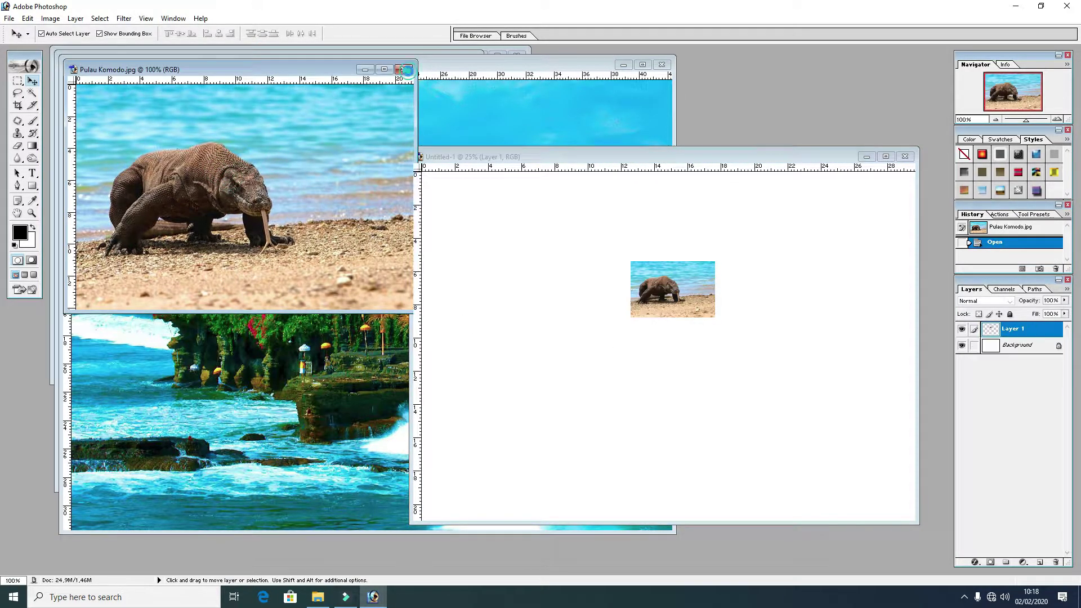
key("ctrl+w")
left_click(885, 157)
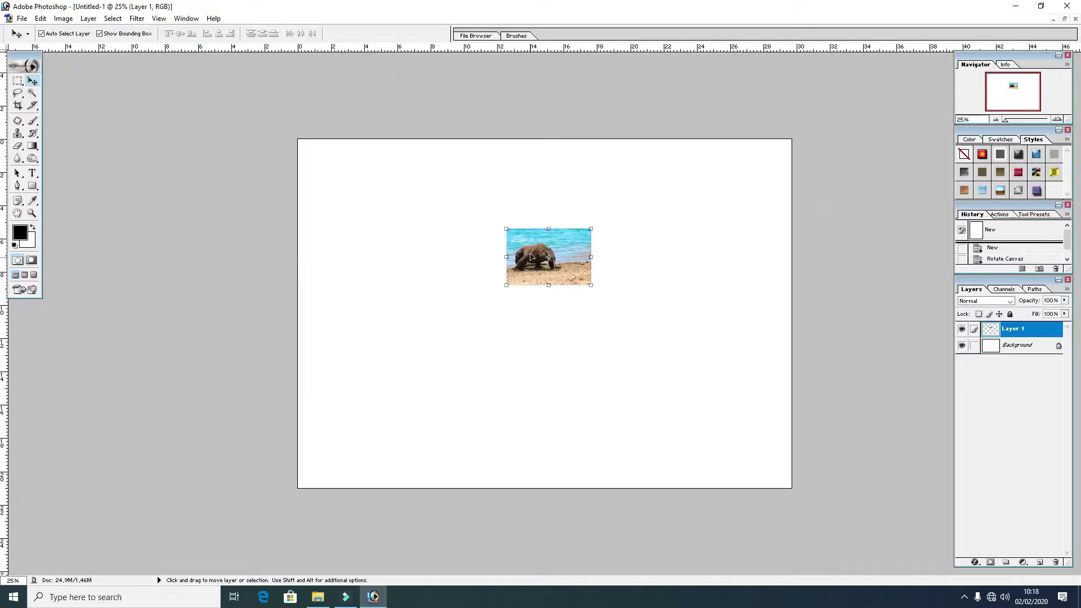
Free-transform the Komodo layer to enlarge it over the whole canvas
left_click_drag(530, 254, 318, 458)
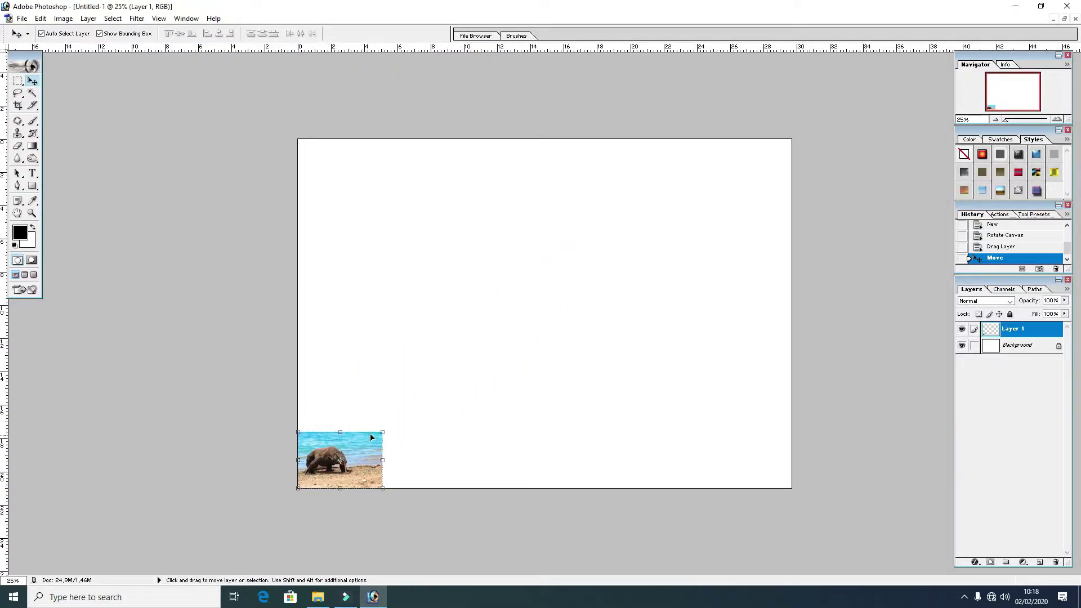
mouse_move(385, 430)
left_mouse_down()
mouse_move(889, 123)
mouse_move(990, 40)
left_mouse_up()
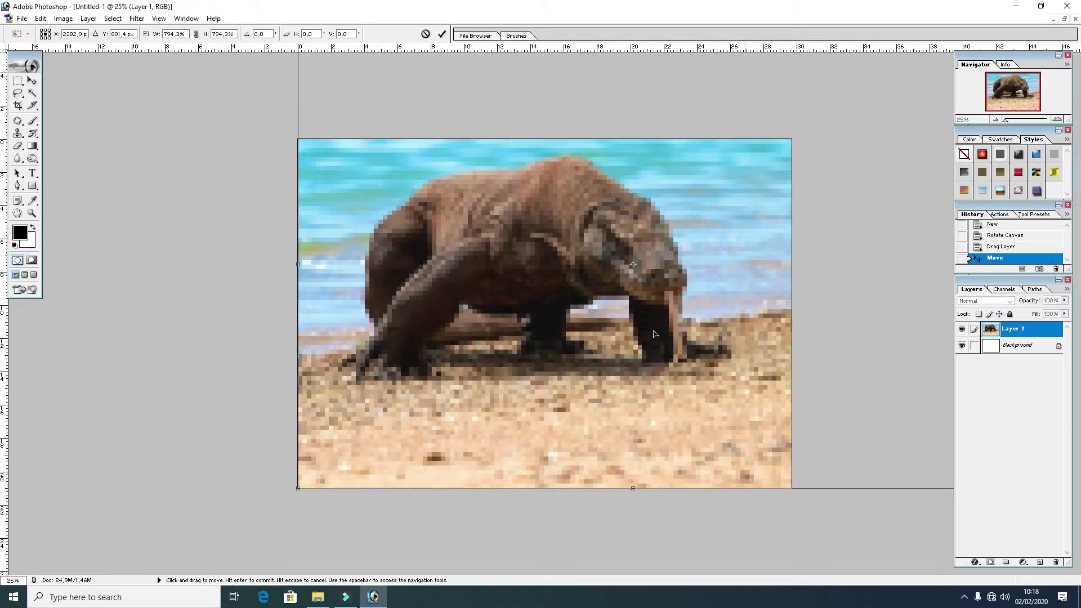
left_click_drag(298, 488, 272, 520)
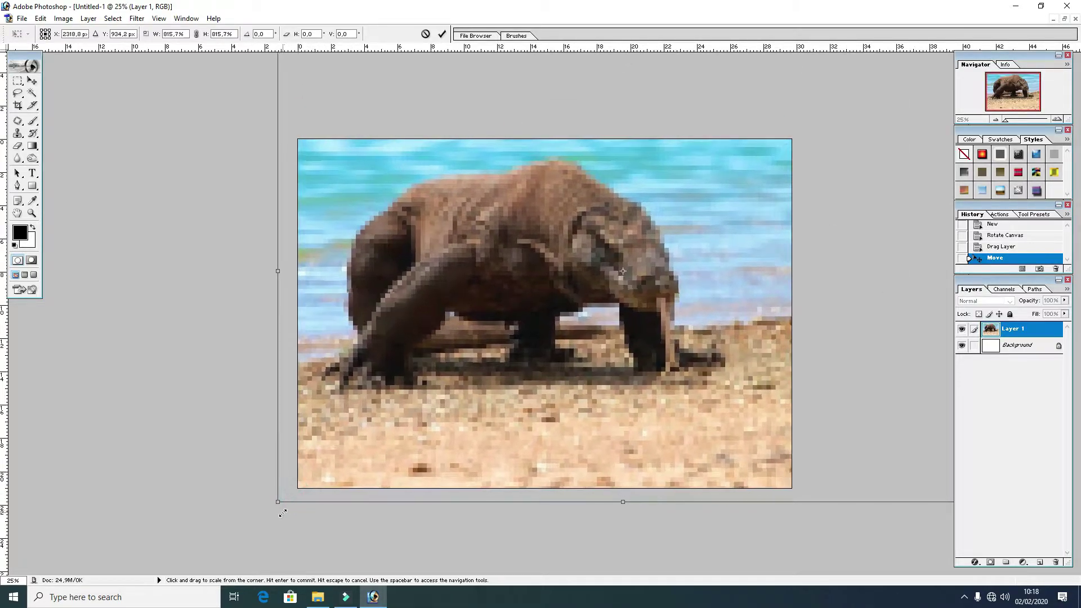
left_click_drag(504, 294, 514, 360)
key("Return")
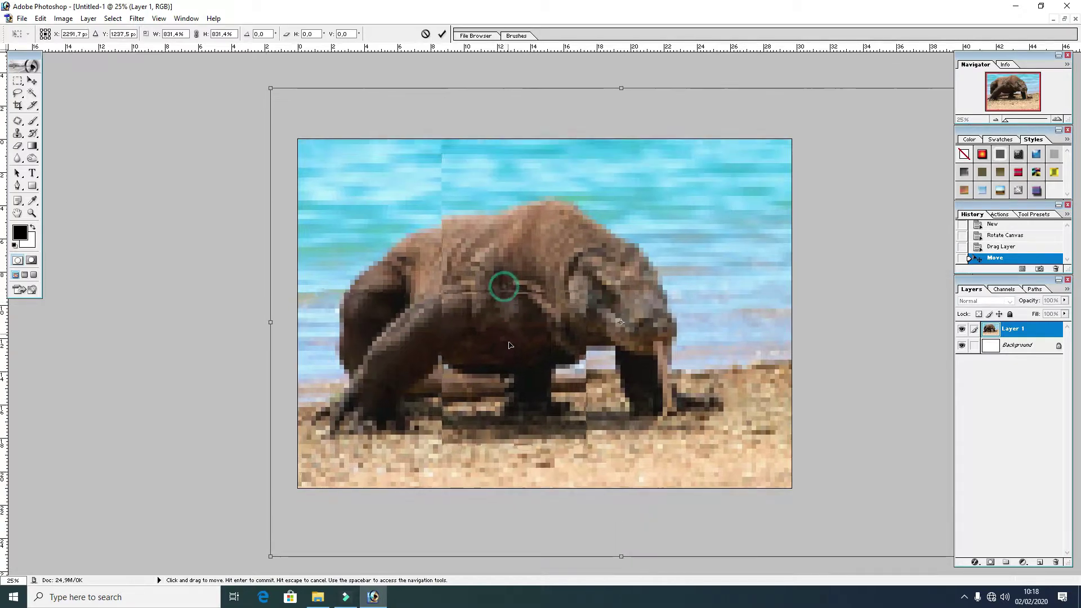
Crop to the canvas, shrink the Komodo layer to 92% for a white margin, and delete Background
key("c")
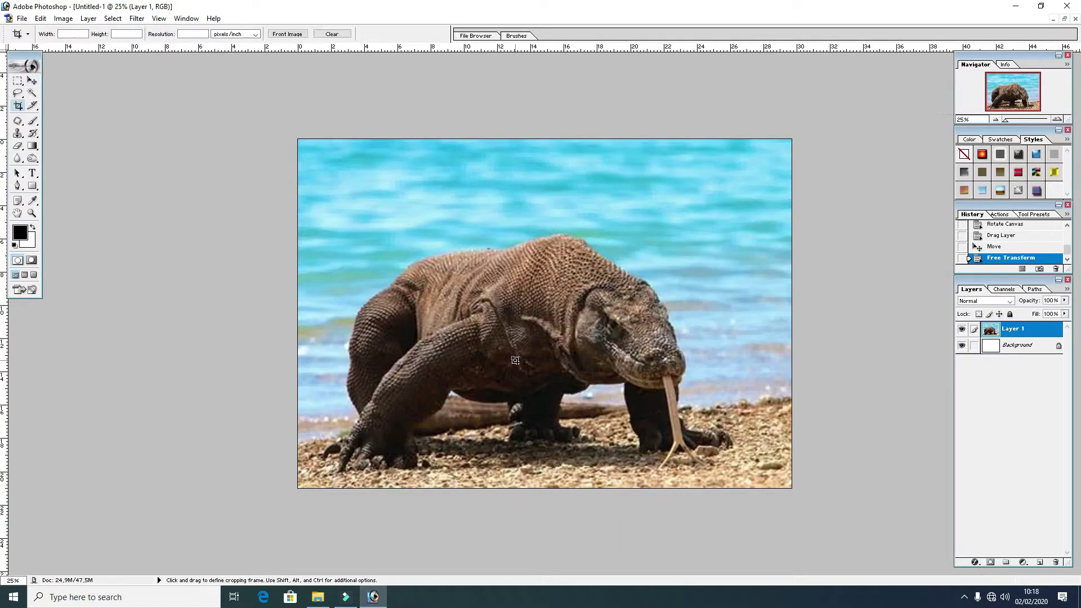
left_click_drag(225, 108, 840, 545)
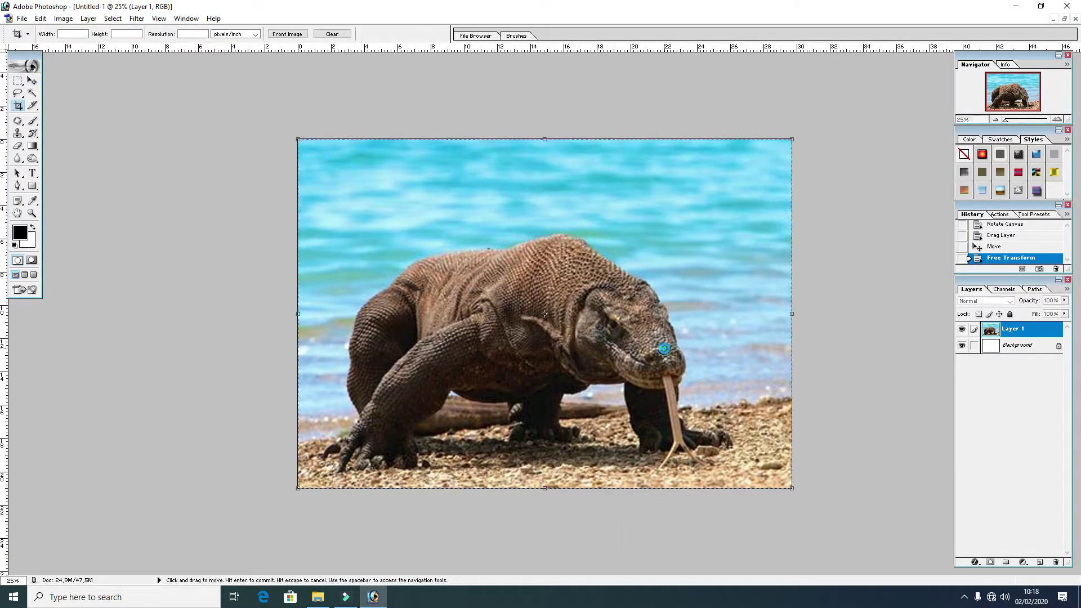
key("Return")
key("v")
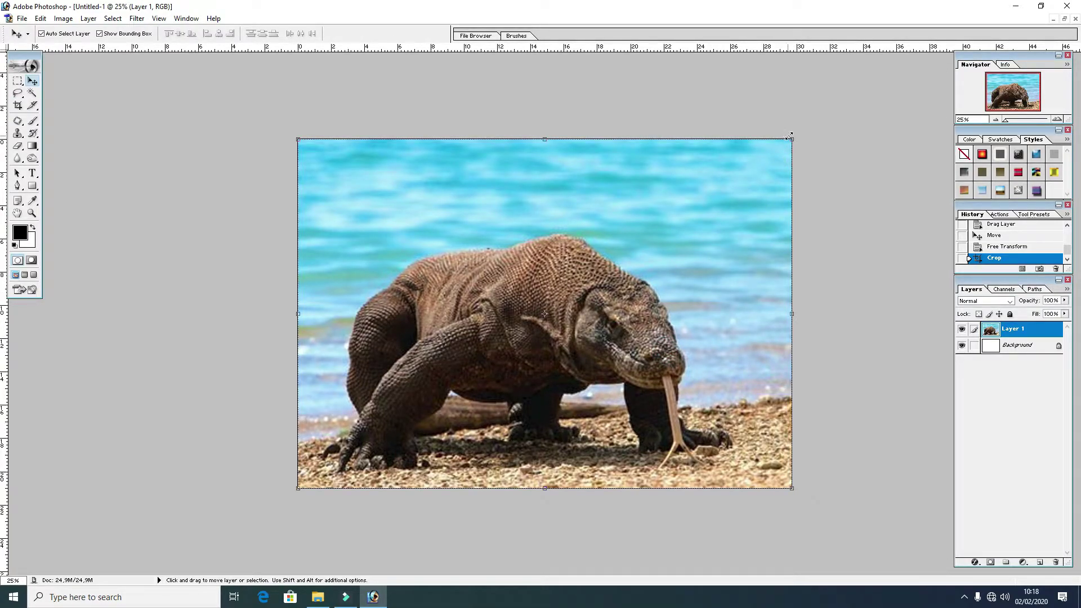
left_click_drag(793, 137, 773, 152)
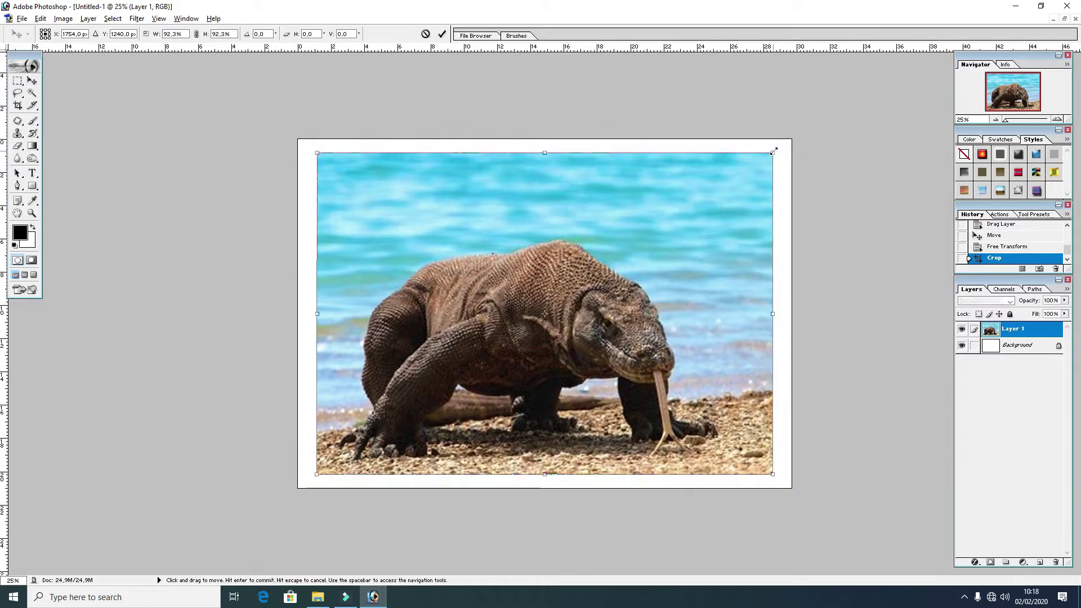
key("Return")
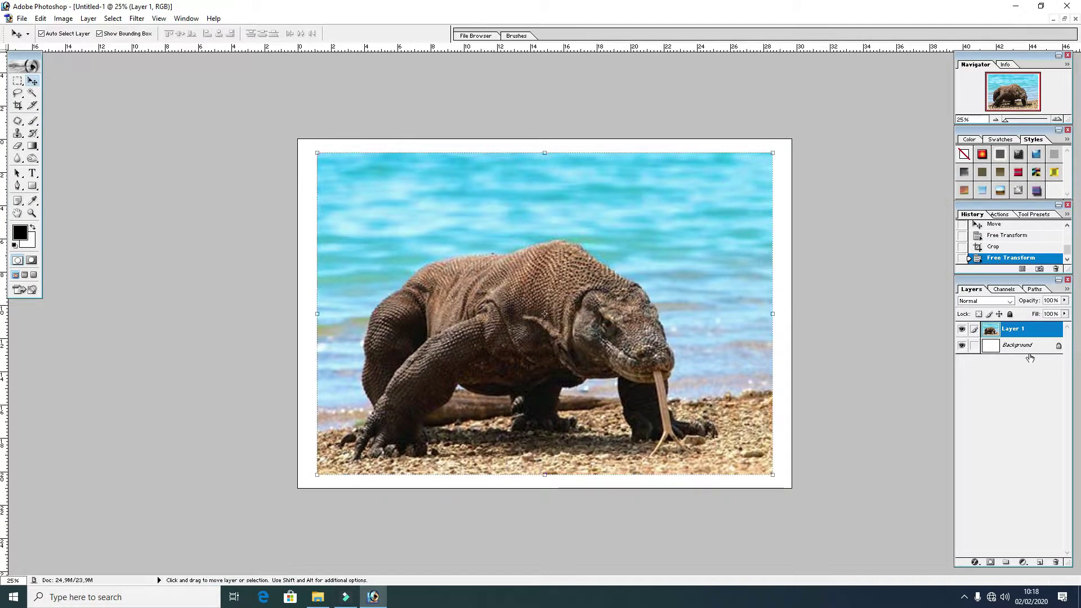
right_click(1018, 346)
left_click(989, 399)
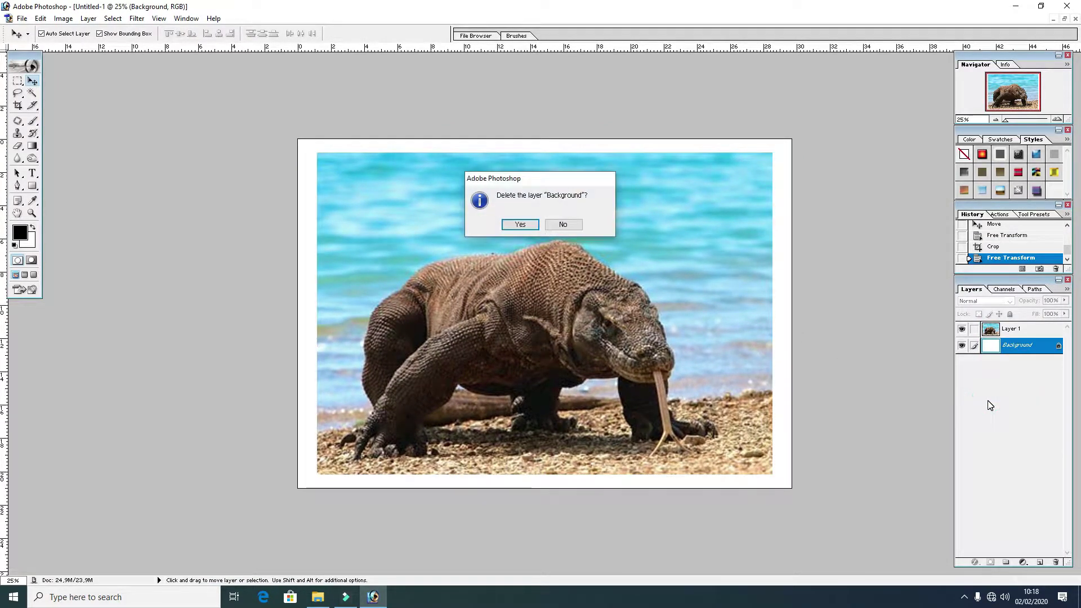
Confirm deleting the Background layer and zoom in on the dragon's legs
key("Return")
key("ctrl+plus")
key("ctrl+plus")
key("ctrl+plus")
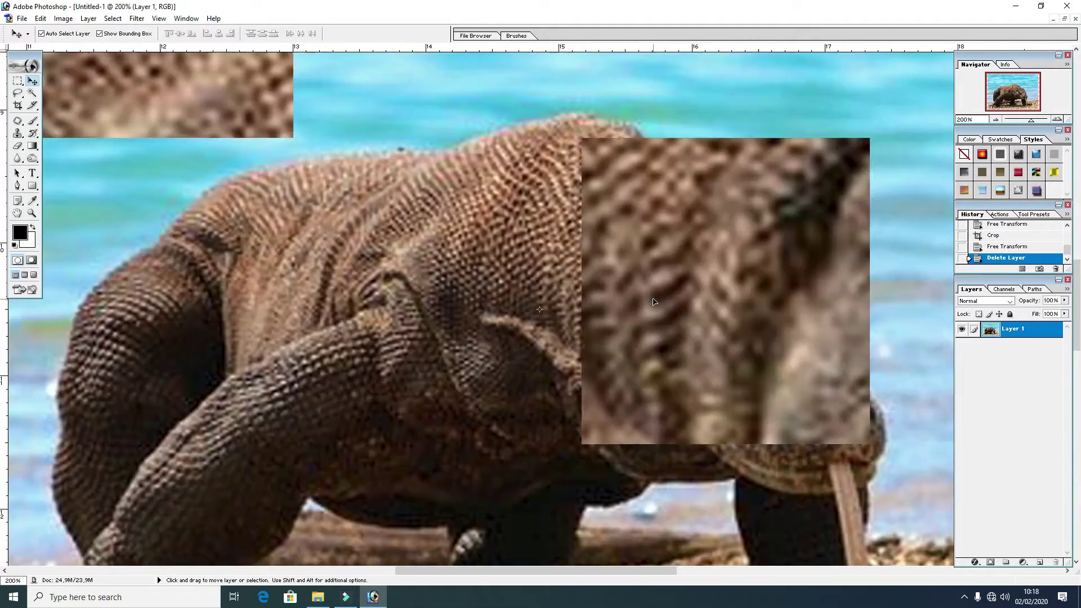
key("ctrl+plus")
key("ctrl+plus")
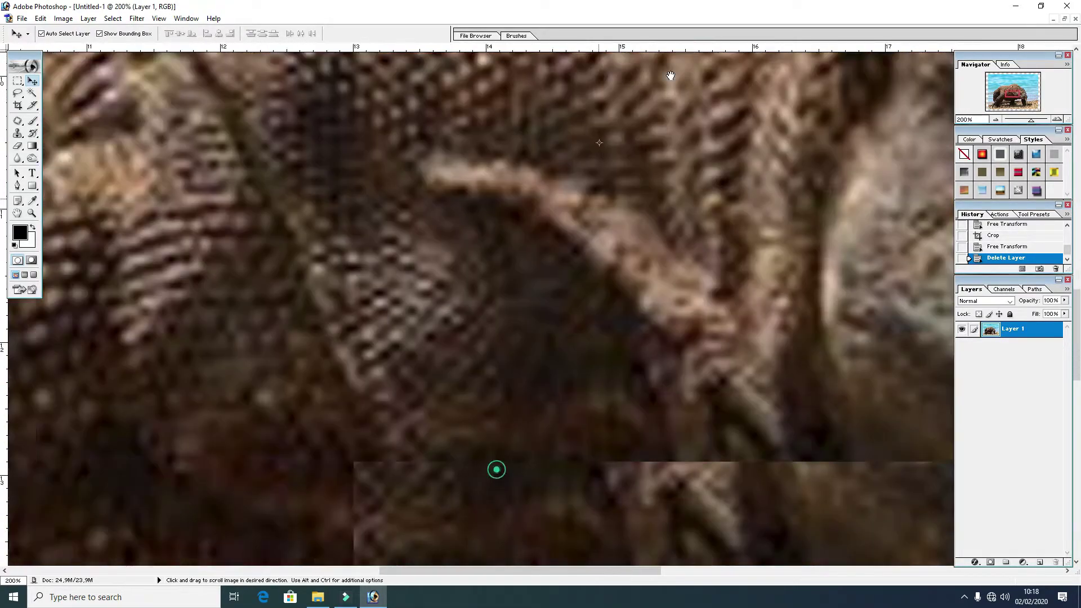
left_click_drag(738, 234, 781, 320)
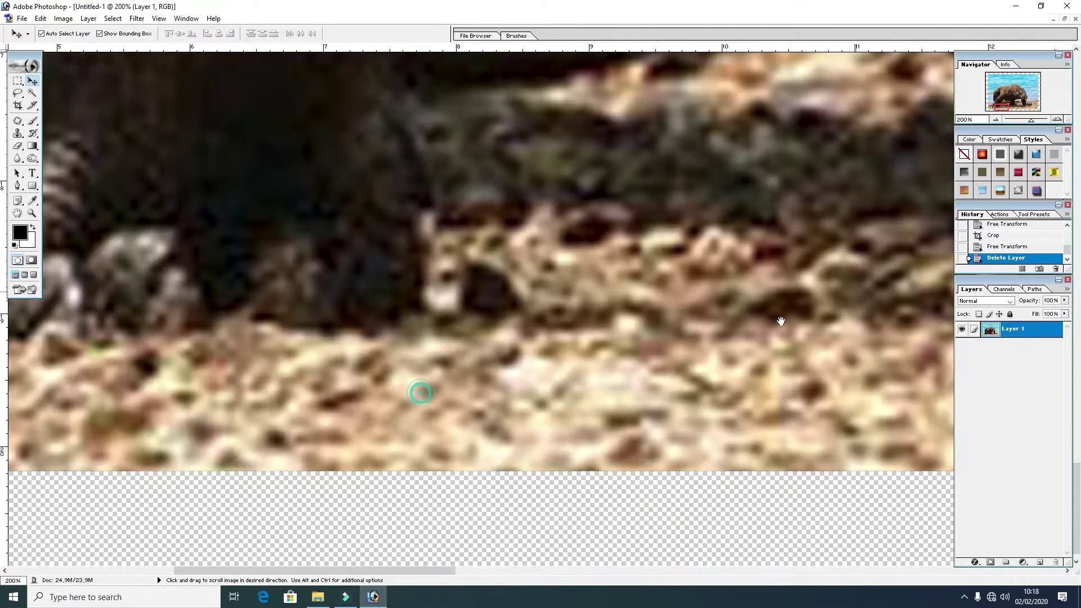
left_click_drag(34, 366, 453, 354)
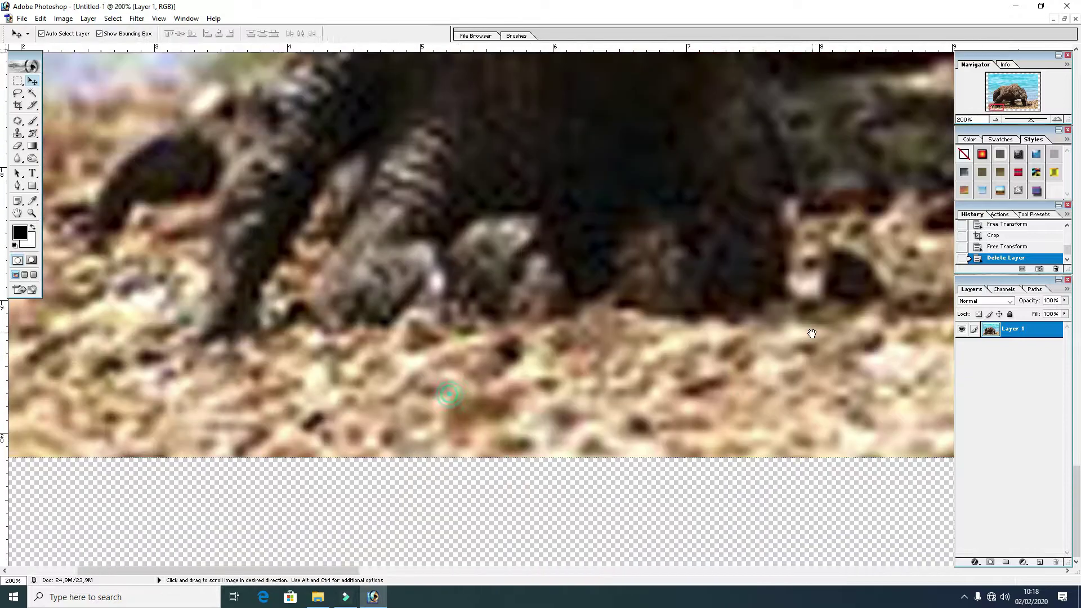
Erase a rectangular marquee of gravel below the front claws, then deselect
key("m")
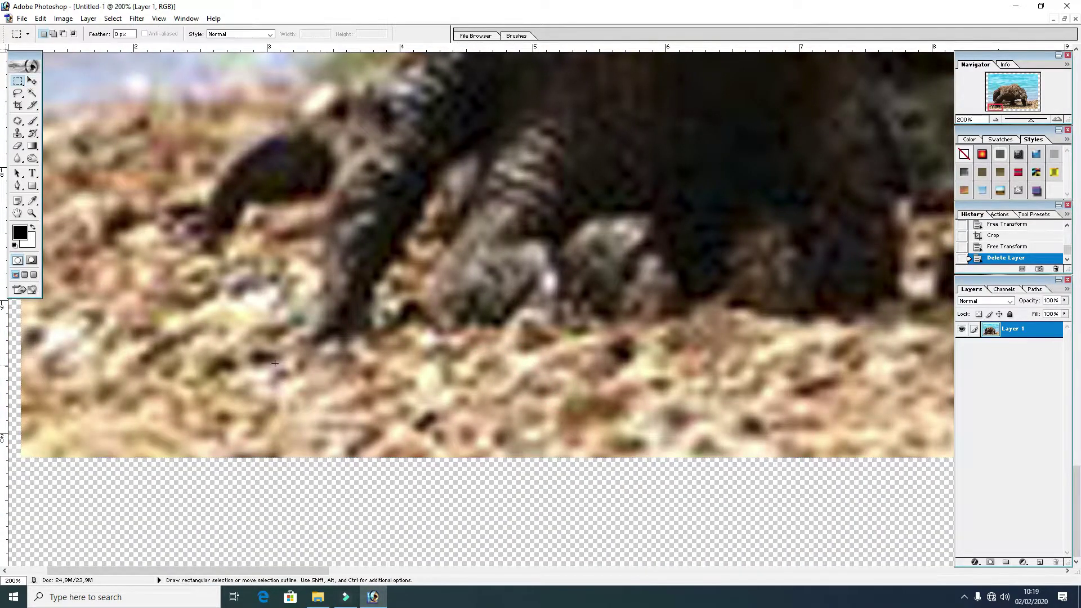
left_click_drag(471, 528, 588, 560)
left_click_drag(413, 446, 414, 451)
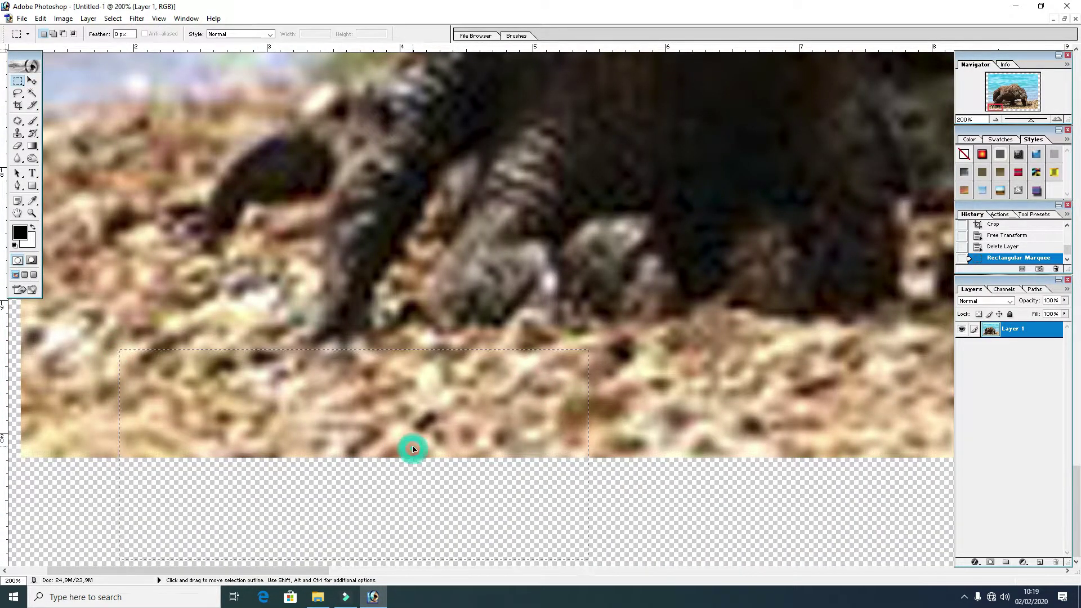
key("Delete")
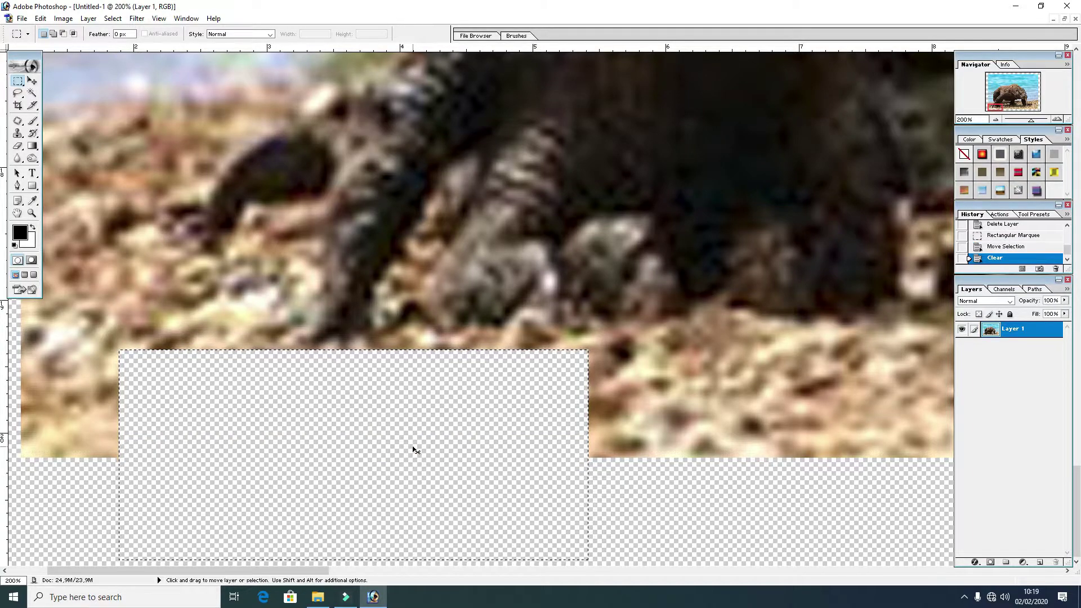
key("ctrl+d")
Start a Pen path below the claws and trace it up along the front claw edge
key("p")
scroll(398, 444, "left", 5)
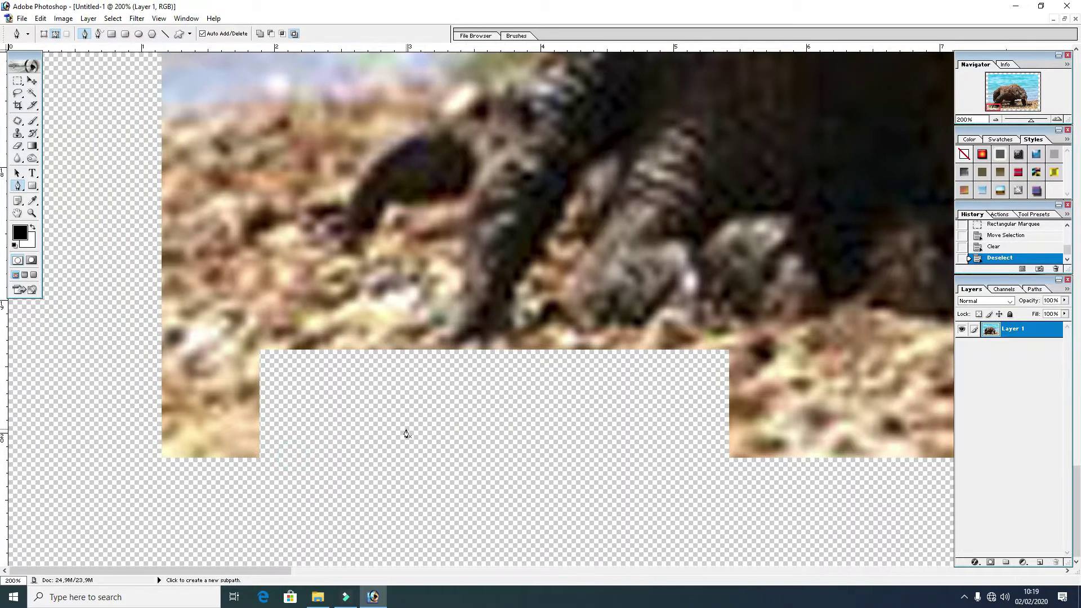
key("ctrl+plus")
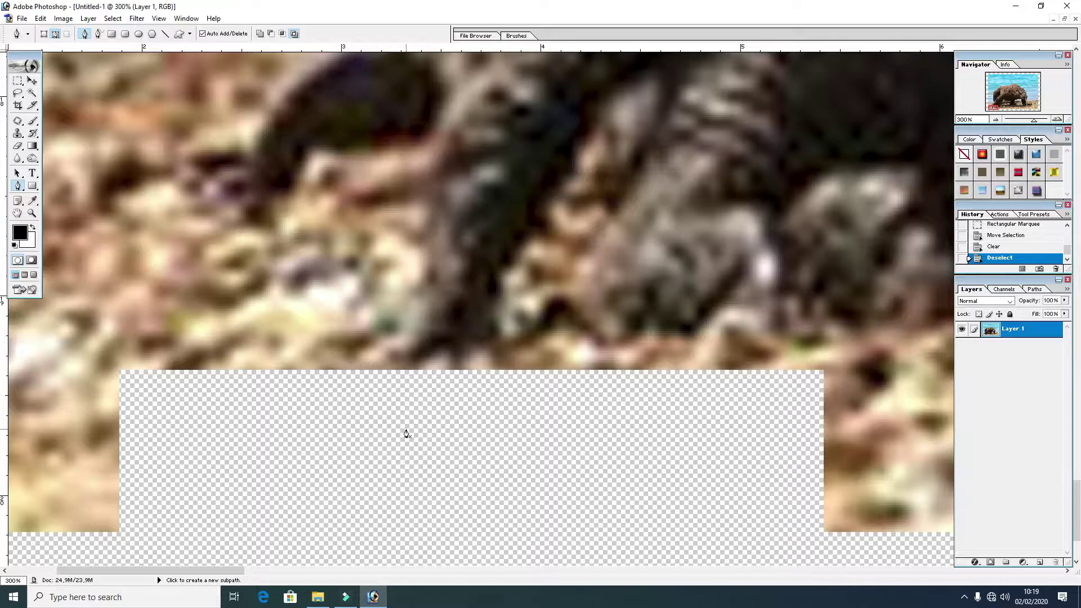
scroll(407, 432, "down", 2)
scroll(232, 517, "left", 3)
left_click(232, 517)
left_click(452, 452)
scroll(543, 410, "up", 5)
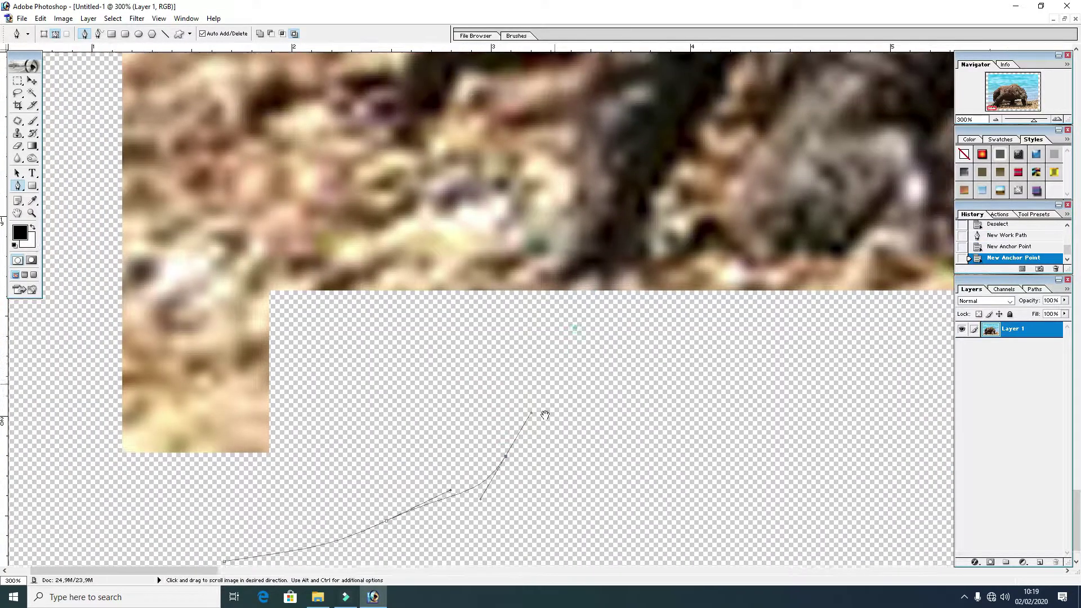
left_click(558, 452)
left_click(570, 403)
mouse_move(570, 403)
left_mouse_down()
mouse_move(568, 384)
mouse_move(527, 393)
left_mouse_up()
left_click(568, 374)
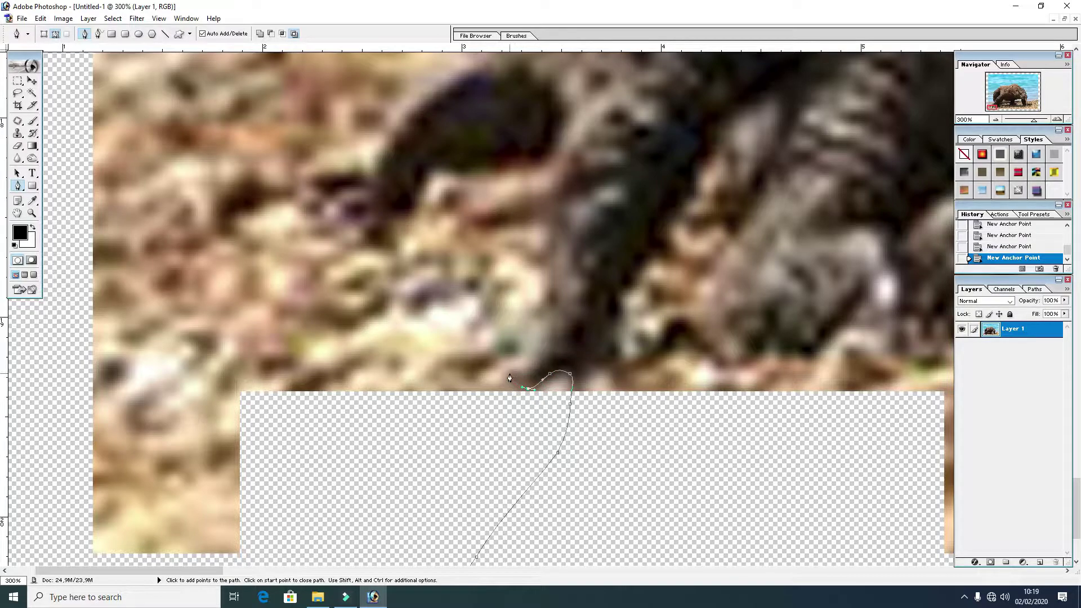
Add curved path anchors around the dragon's tongue fork
key("ctrl+minus")
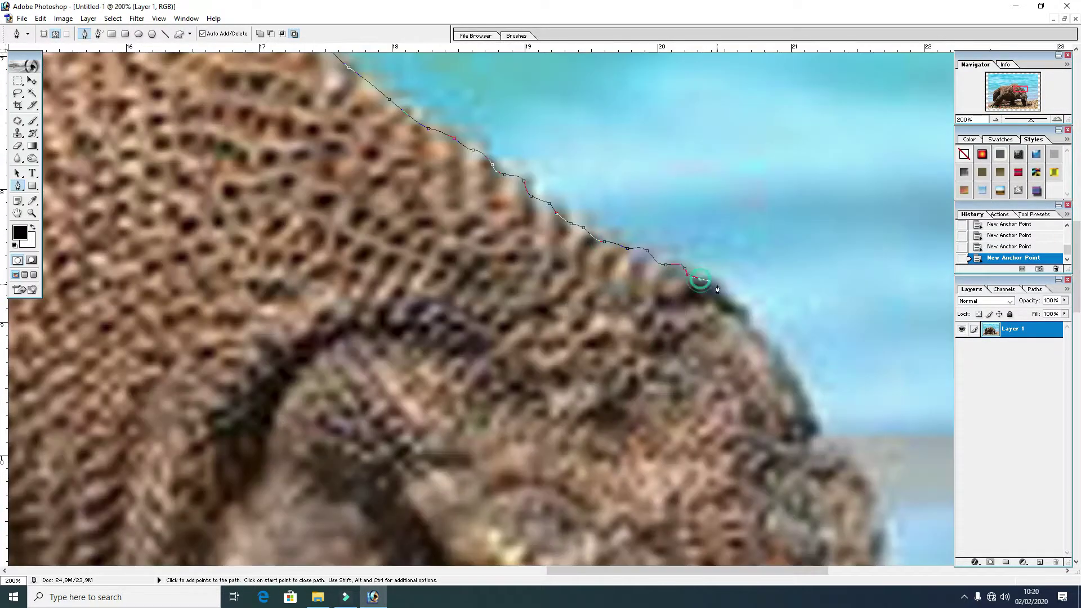
mouse_move(509, 377)
left_mouse_down()
mouse_move(605, 209)
mouse_move(628, 235)
left_mouse_up()
key("ctrl+minus")
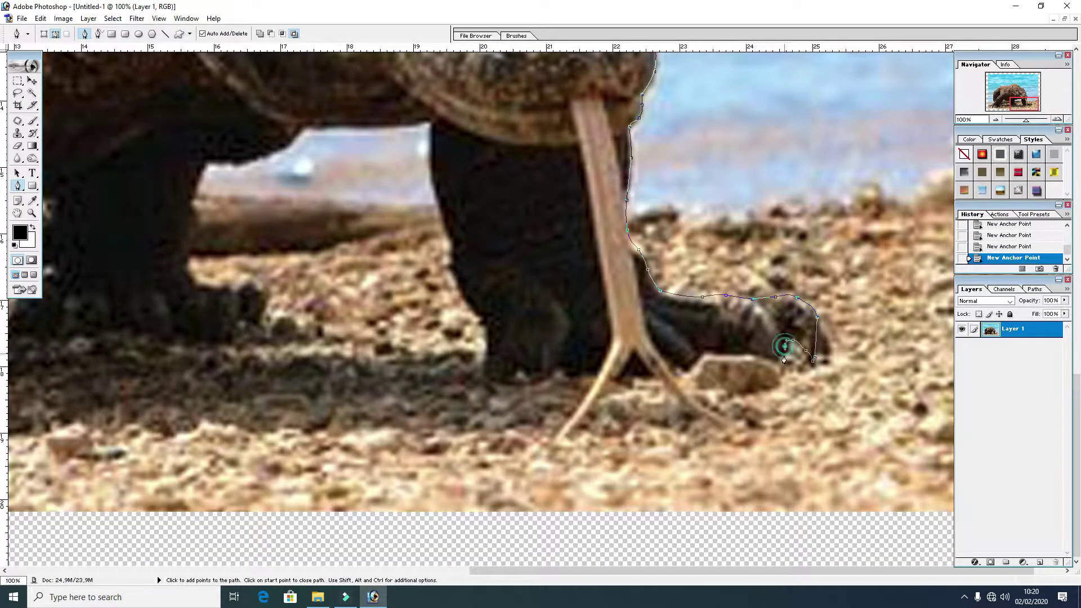
key("ctrl+plus")
key("ctrl+plus")
left_click_drag(655, 400, 627, 402)
scroll(628, 402, "down", 3)
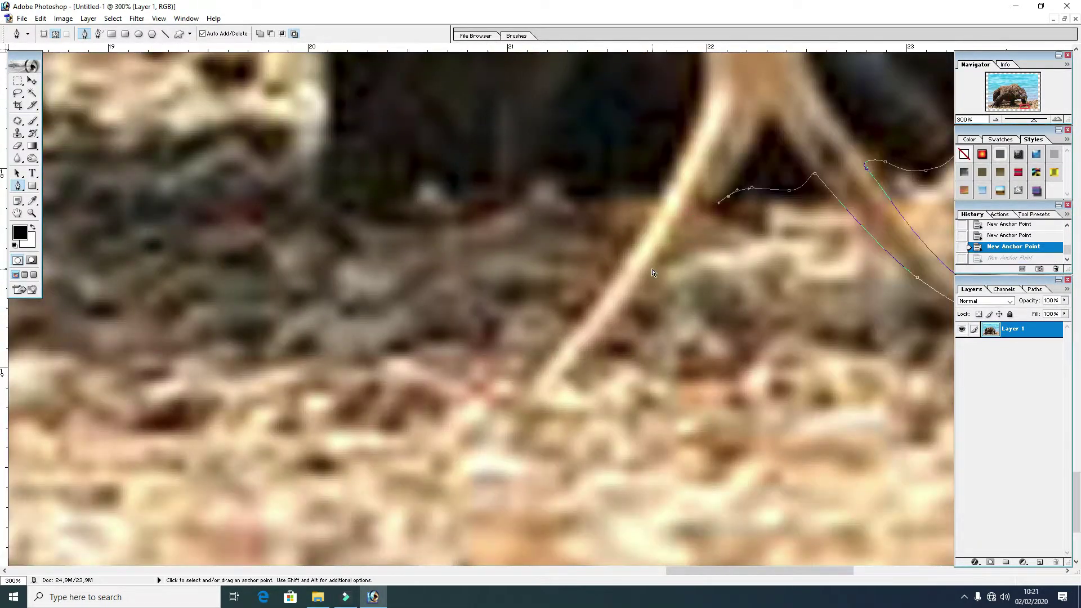
scroll(647, 271, "up", 5)
scroll(596, 266, "left", 10)
key("ctrl+minus")
key("ctrl+minus")
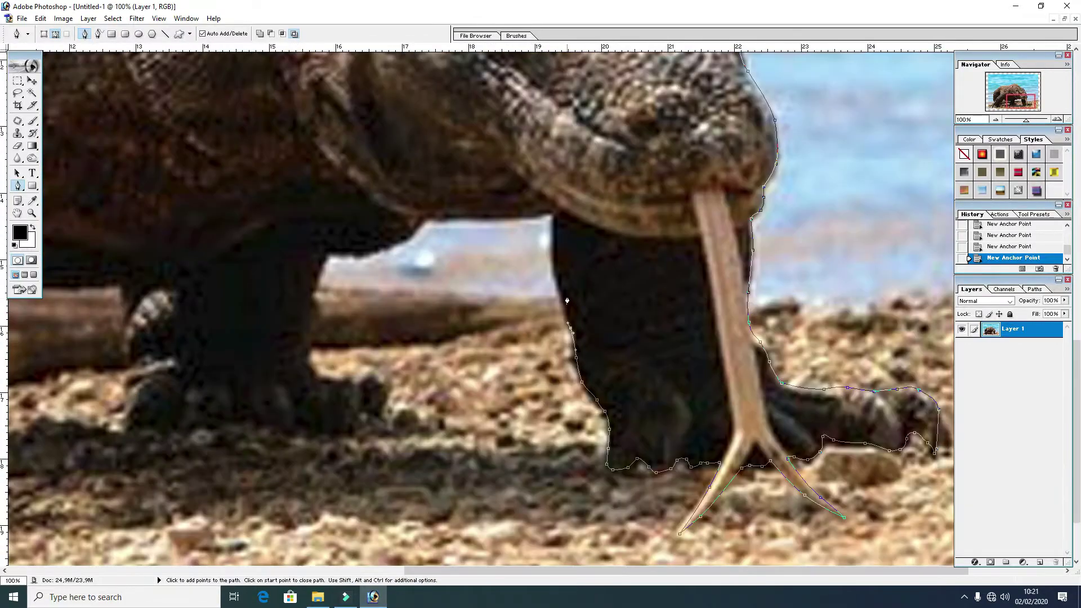
scroll(635, 305, "left", 5)
mouse_move(656, 299)
left_mouse_down()
mouse_move(635, 305)
mouse_move(656, 333)
left_mouse_up()
scroll(635, 304, "left", 5)
scroll(635, 305, "down", 1)
Trace the path left along the log and the foot's lower edge
left_click(714, 292)
left_click(632, 297)
left_click(618, 301)
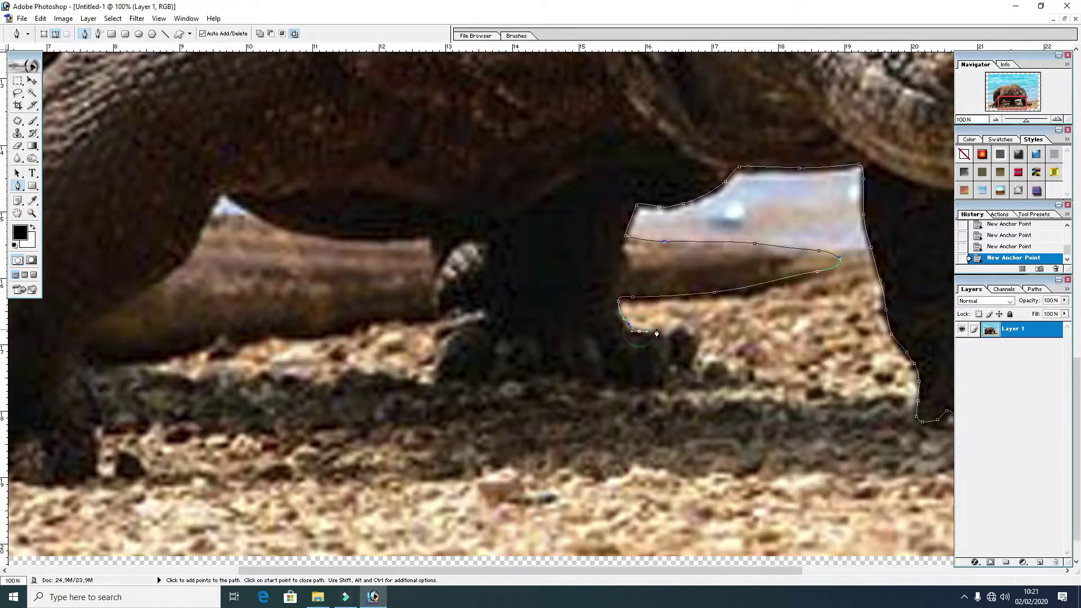
left_click(522, 377)
left_click(436, 317)
scroll(436, 317, "left", 11)
scroll(506, 321, "left", 2)
left_click(501, 324)
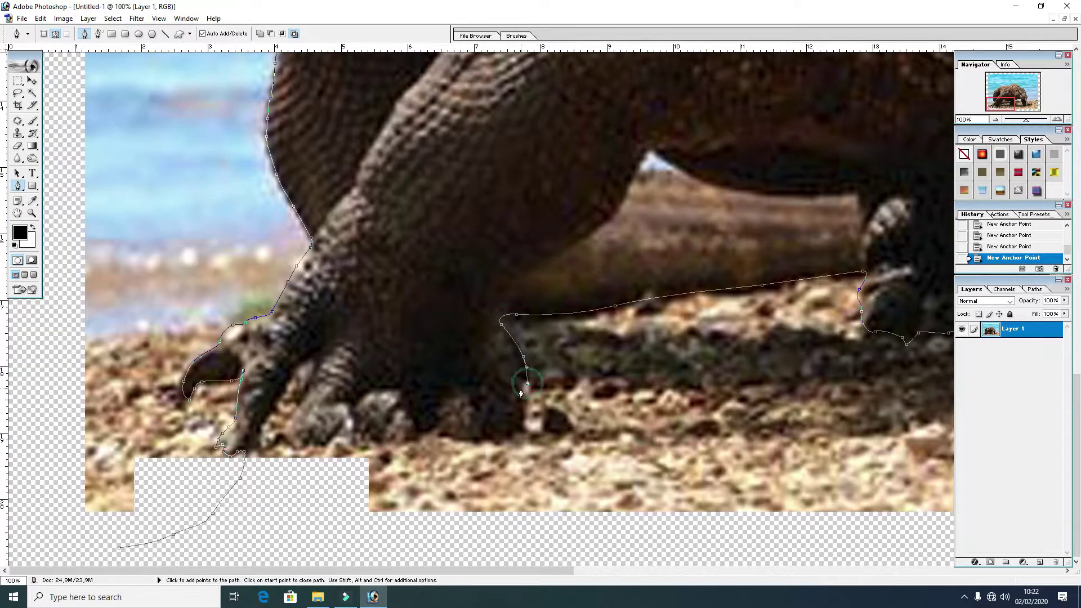
left_click(400, 422)
left_click(394, 444)
left_click(380, 438)
left_click(364, 434)
left_click(345, 436)
left_click(328, 432)
left_click(308, 437)
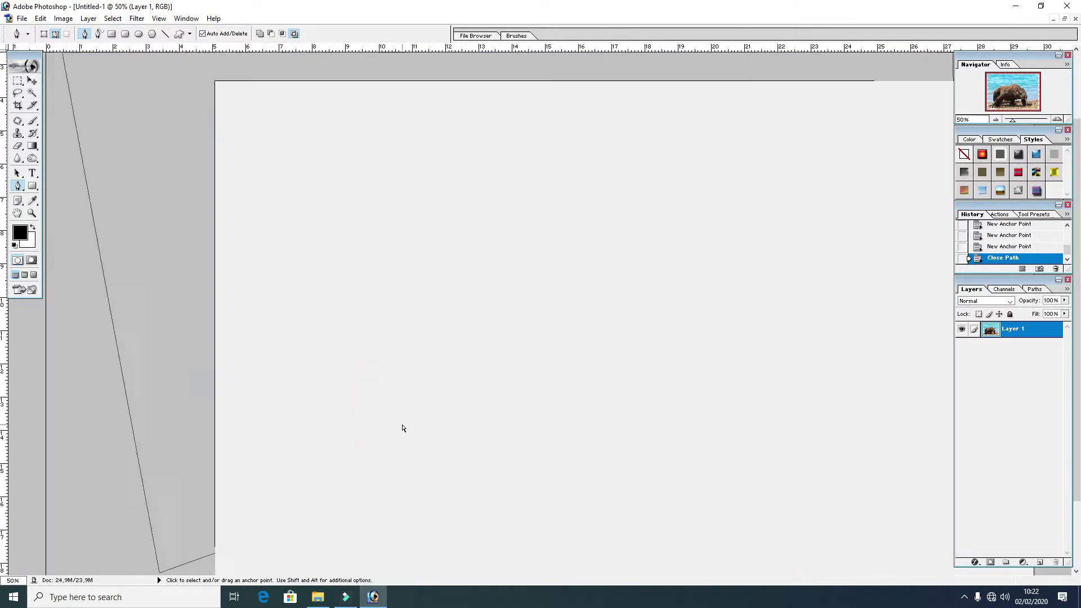
Outline the small triangular gap, make it a selection, and clear it to transparency
left_click(324, 225)
left_click(299, 265)
left_click(383, 266)
left_click(324, 225)
right_click(413, 175)
left_click(461, 231)
key("Return")
key("Delete")
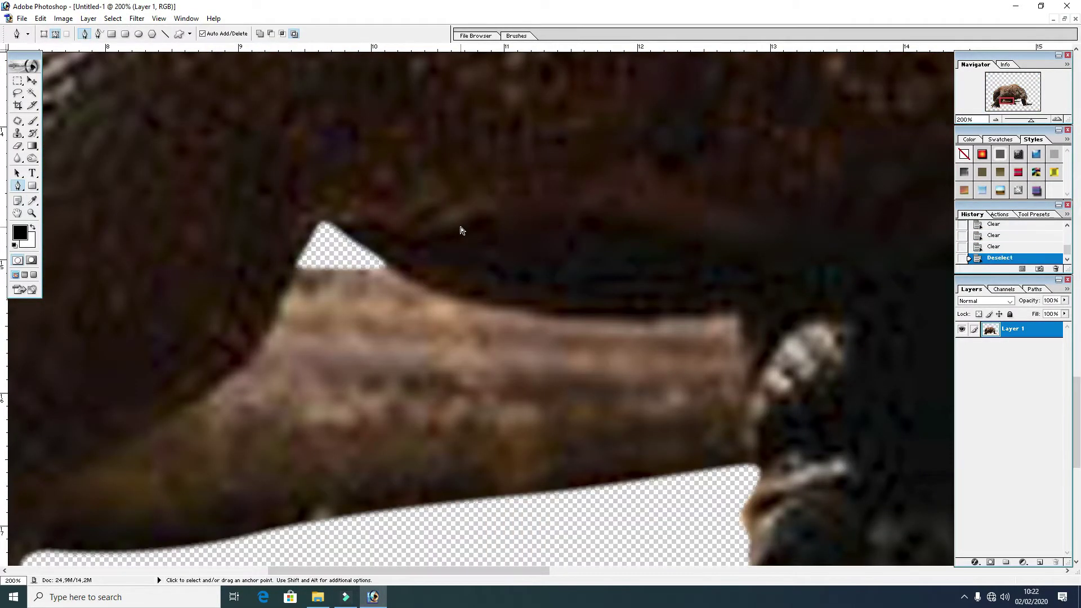
key("ctrl+d")
key("ctrl+0")
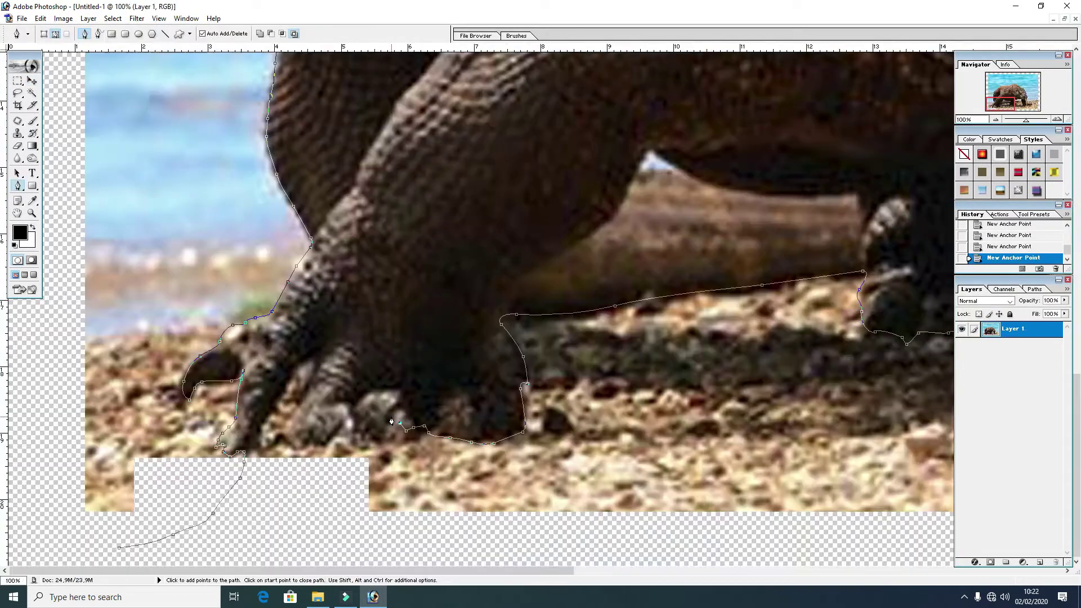
Continue the path under and between the claws down into the cleared gap
left_click(414, 436)
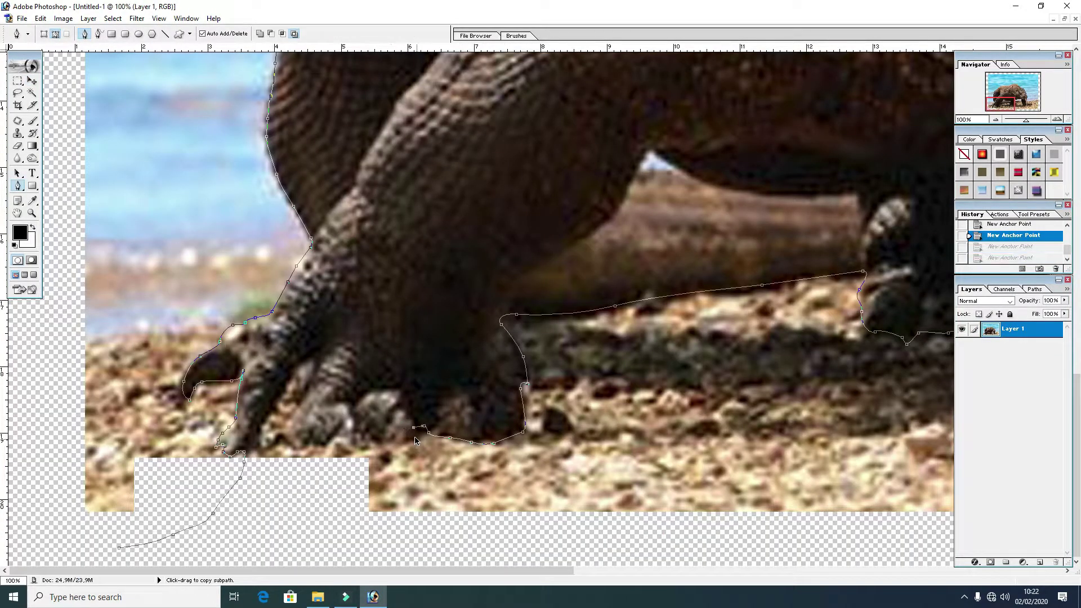
left_click(394, 444)
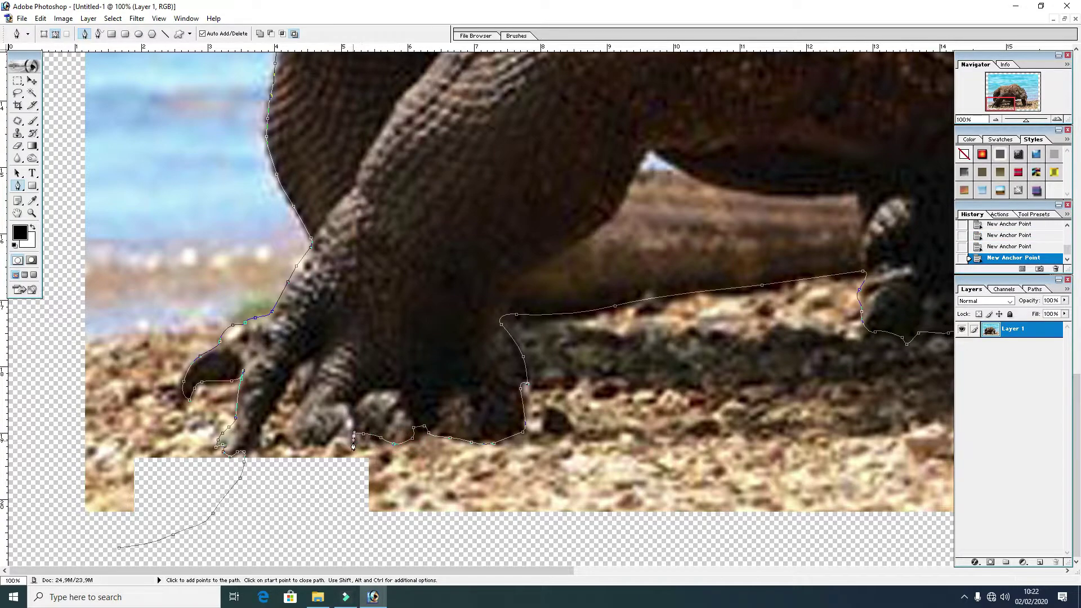
left_click(309, 437)
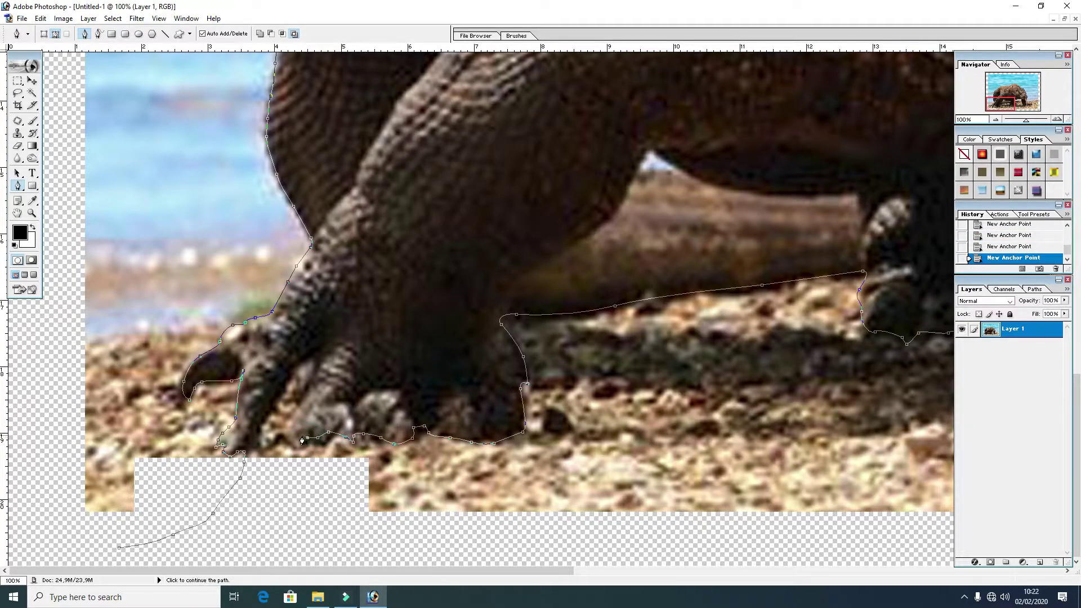
left_click(286, 431)
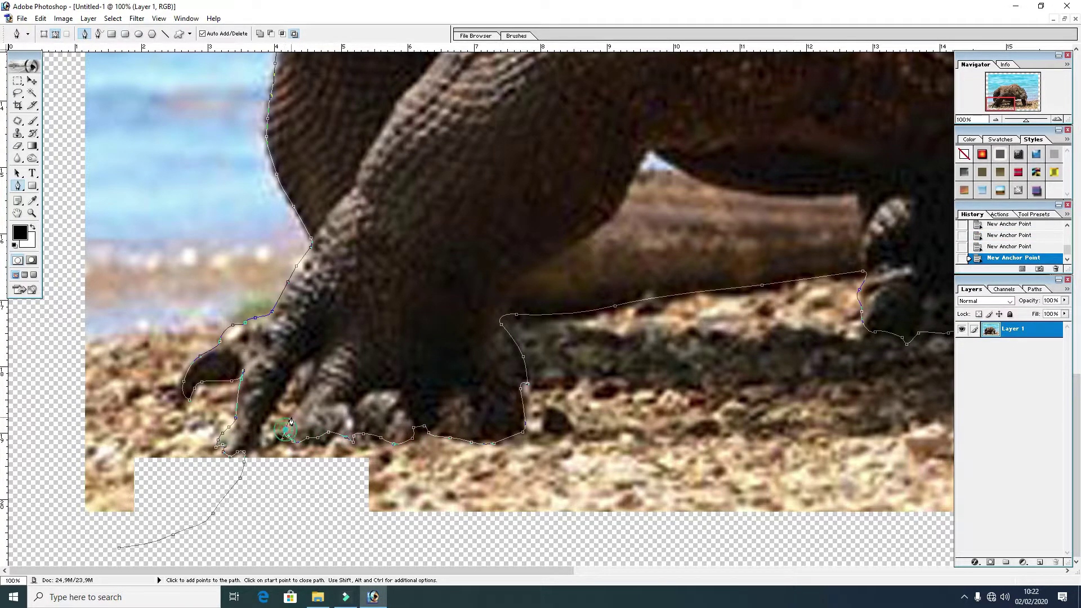
left_click(287, 383)
left_click(275, 403)
left_click(255, 445)
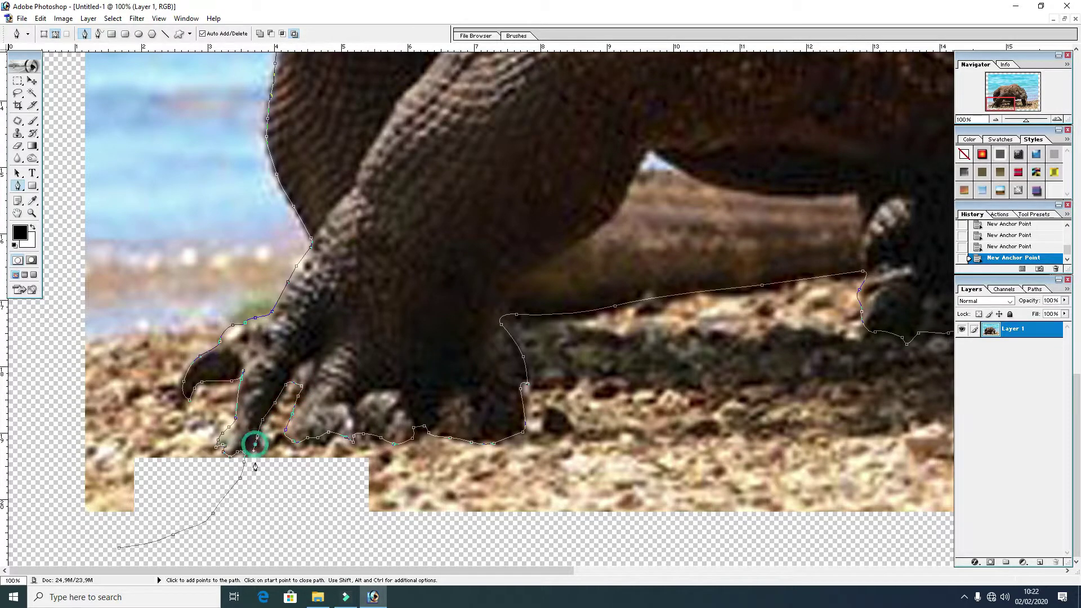
left_click(258, 486)
Close the dragon path by looping it around the outside of the image
key("ctrl+minus")
key("ctrl+minus")
key("ctrl+minus")
key("ctrl+minus")
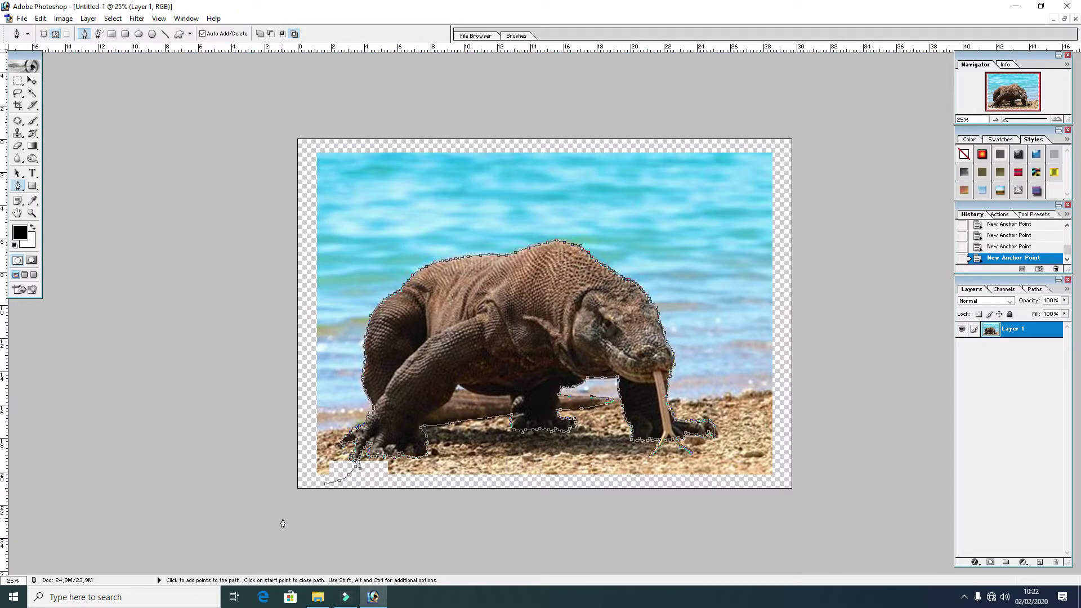
left_click(860, 547)
left_click(849, 92)
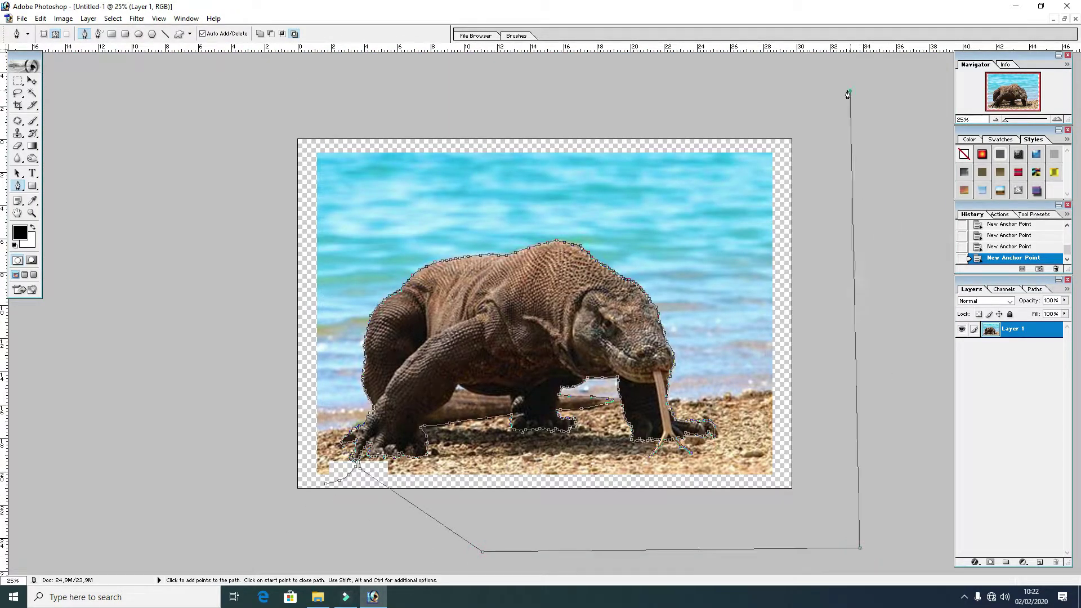
left_click(175, 72)
left_click(256, 507)
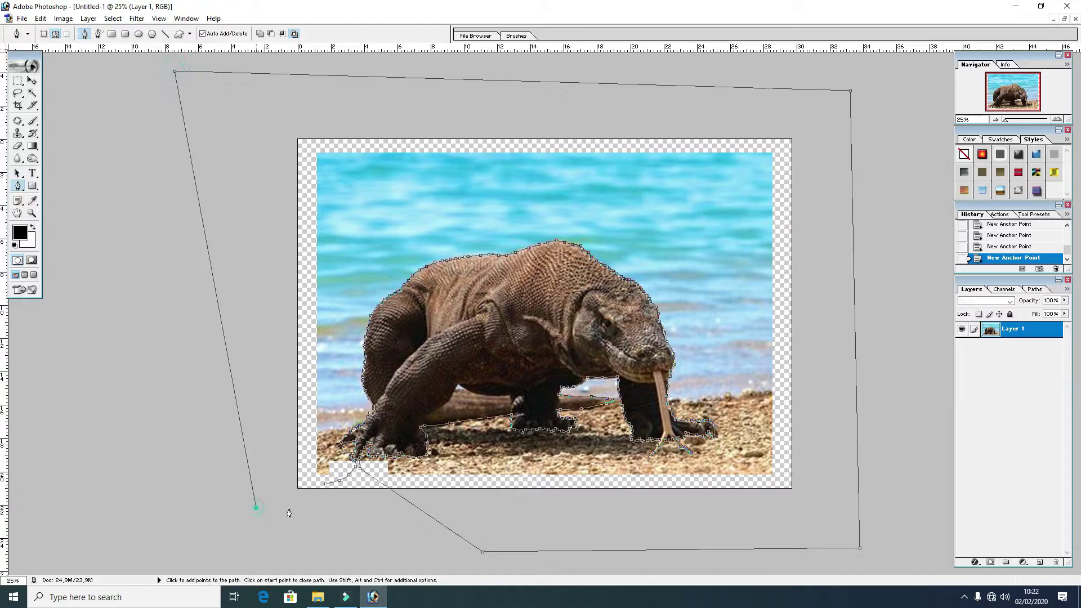
left_click(325, 488)
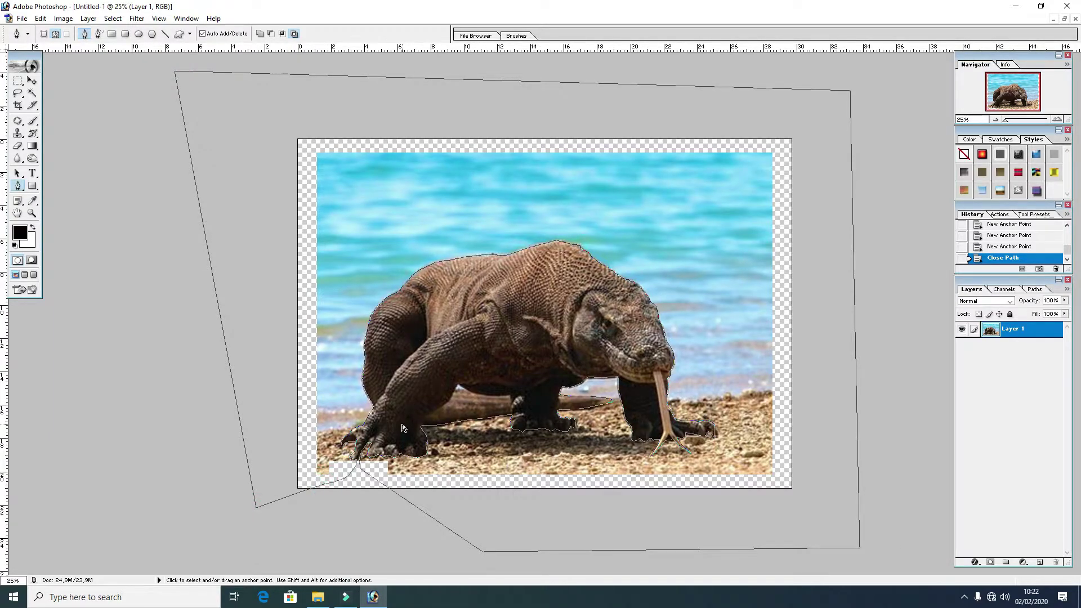
Outline the small sky gap above the log with another Pen path
key("ctrl+plus")
key("ctrl+plus")
key("ctrl+plus")
key("ctrl+plus")
key("ctrl+plus")
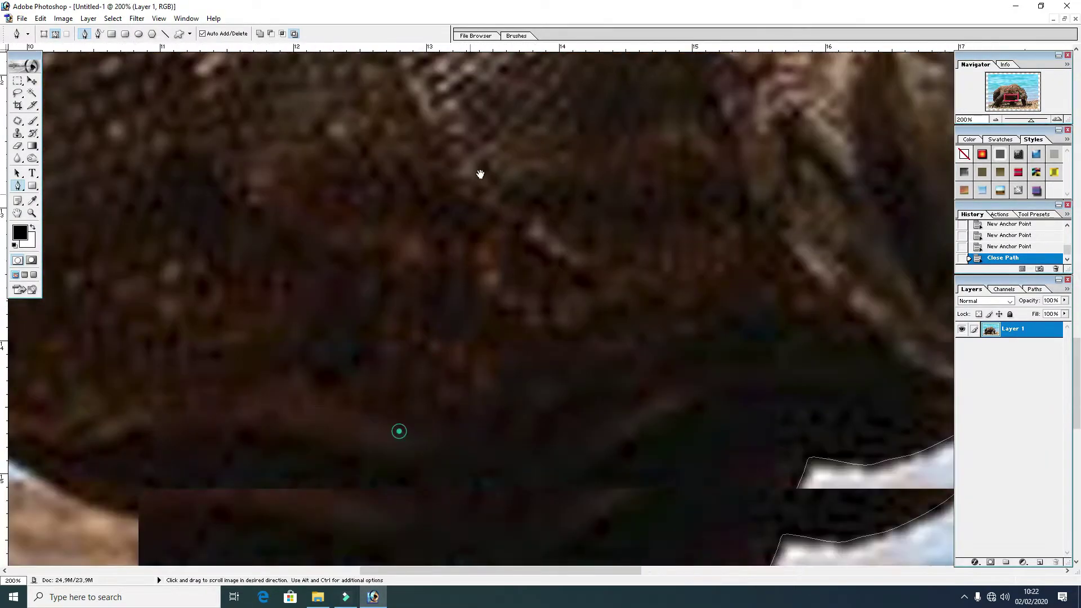
left_click_drag(482, 173, 471, 273, "space")
left_click_drag(338, 301, 574, 321)
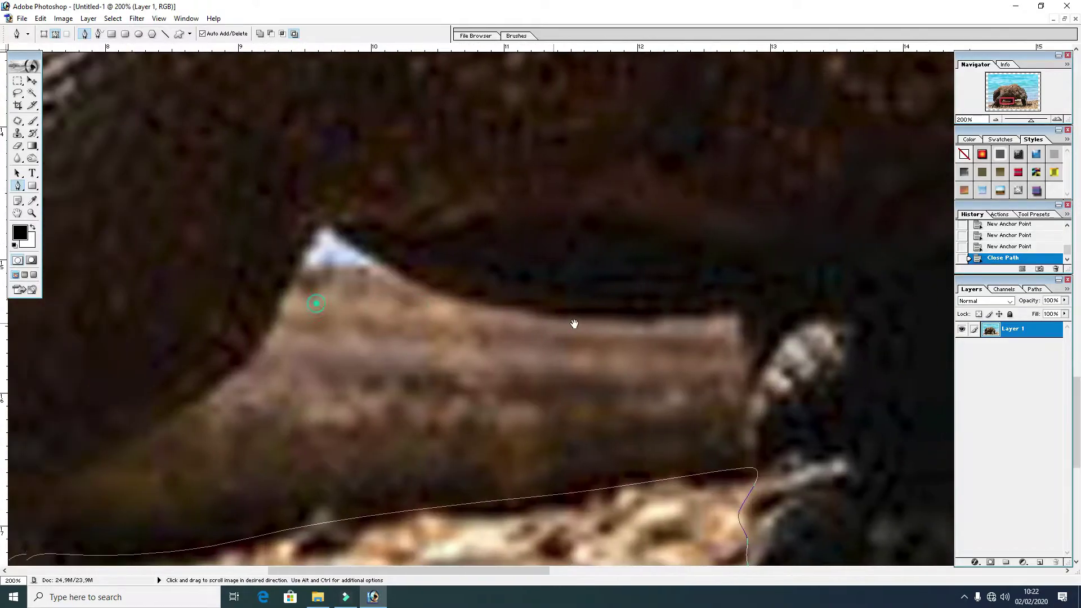
left_click(298, 265)
left_click(383, 266)
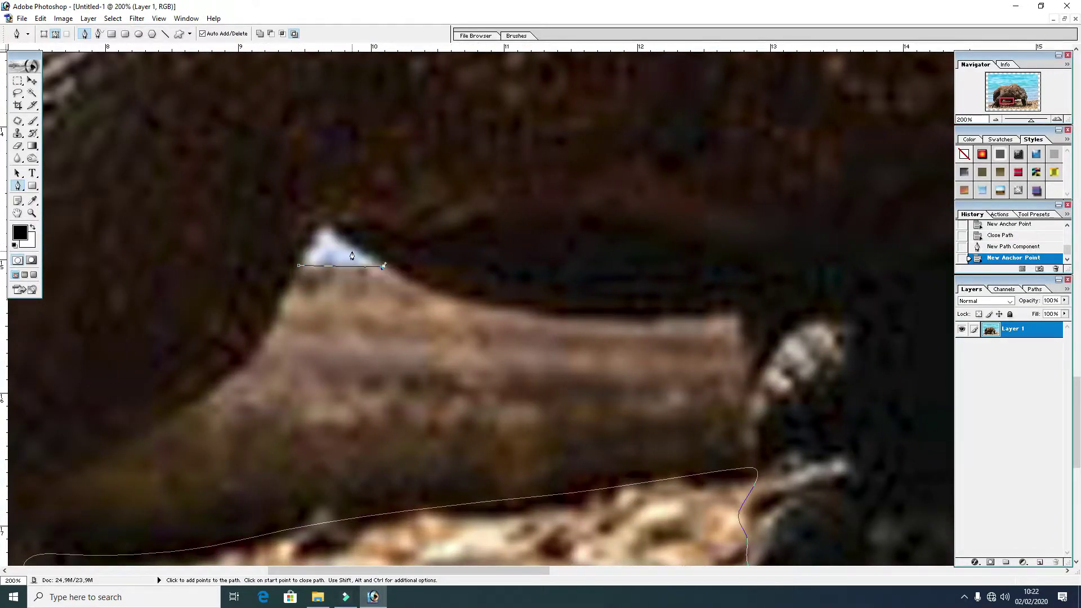
left_click(341, 236)
left_click(321, 227)
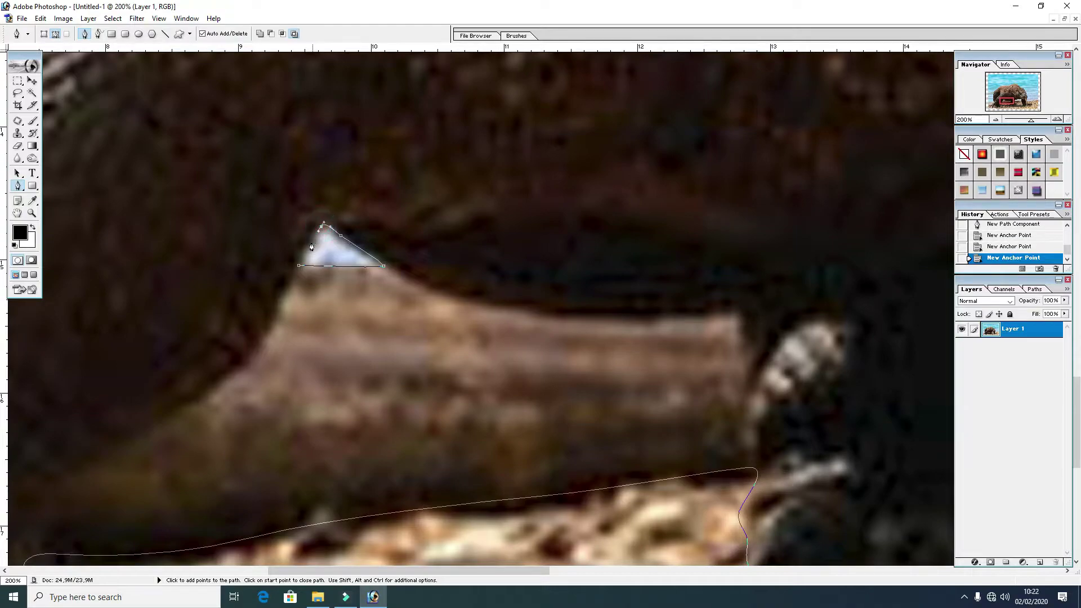
left_click(307, 250)
Convert the paths to a selection, delete the leftover background, and deselect
right_click(411, 175)
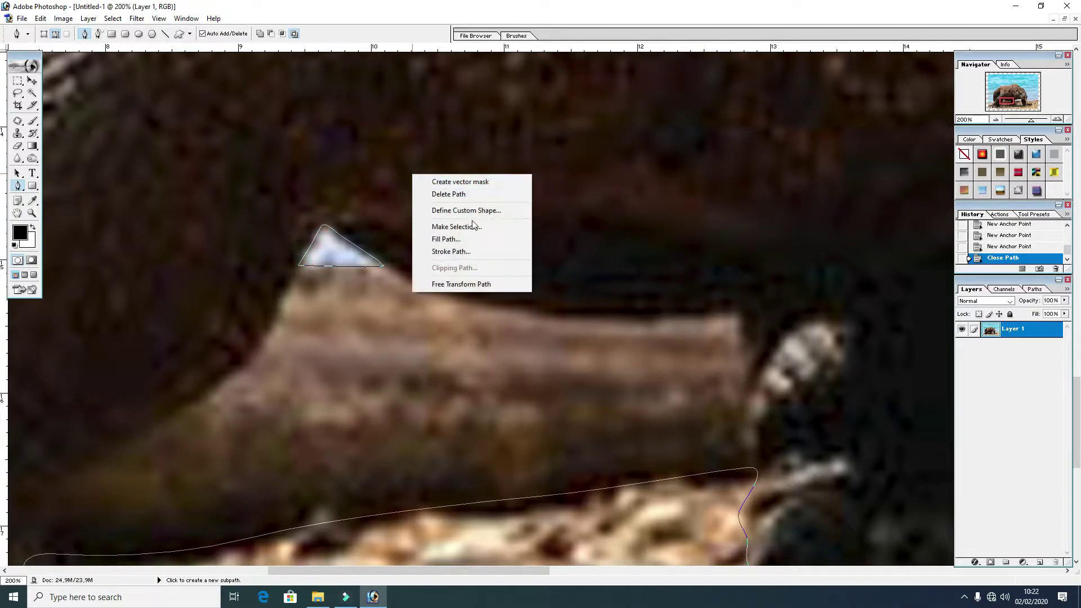
left_click(457, 227)
key("Return")
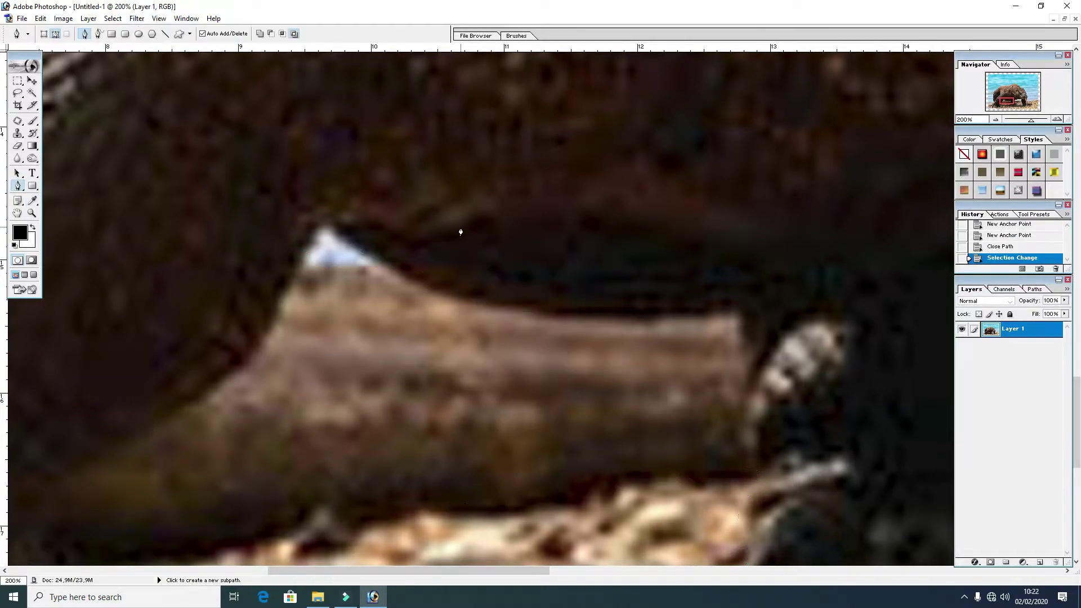
key("Delete")
key("Delete")
key("Delete")
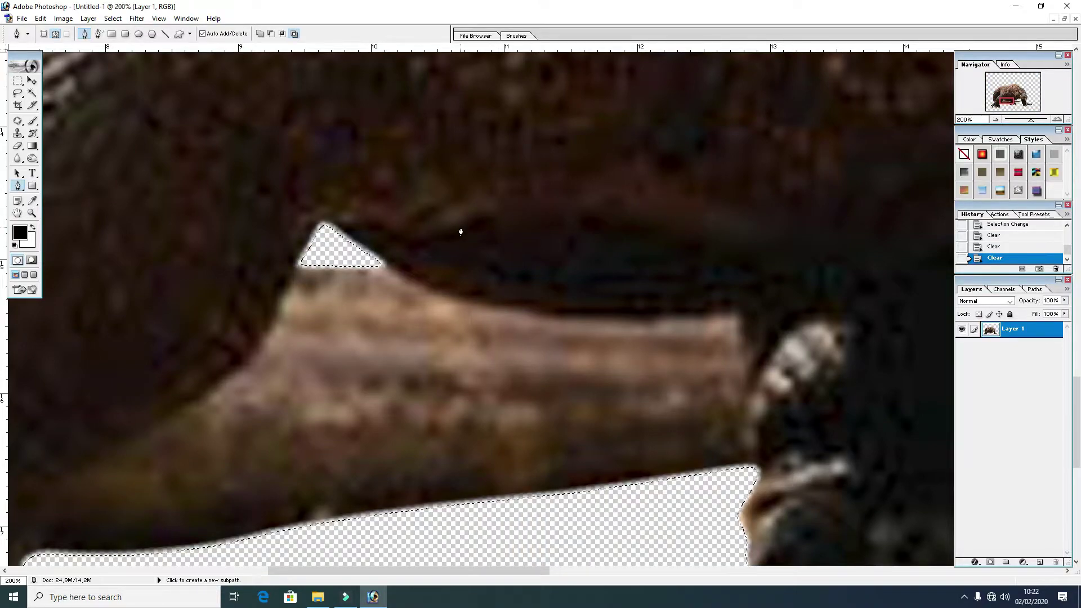
key("ctrl+d")
key("ctrl+minus")
key("ctrl+minus")
key("ctrl+minus")
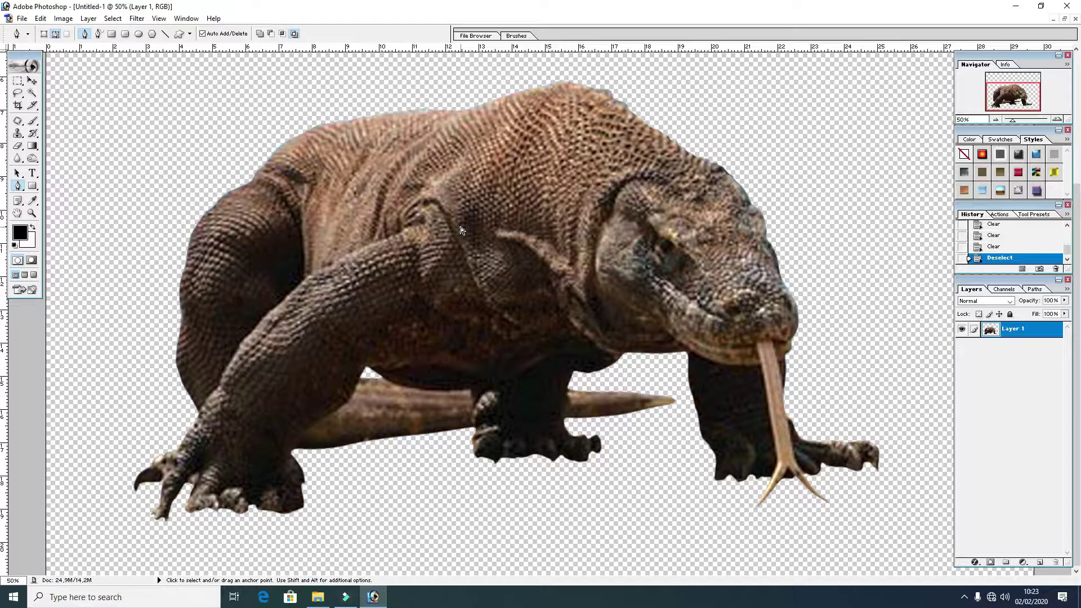
Copy the Tanah Lot ombak photo into Untitled-1 as Layer 2, close its source, and maximize
key("ctrl+minus")
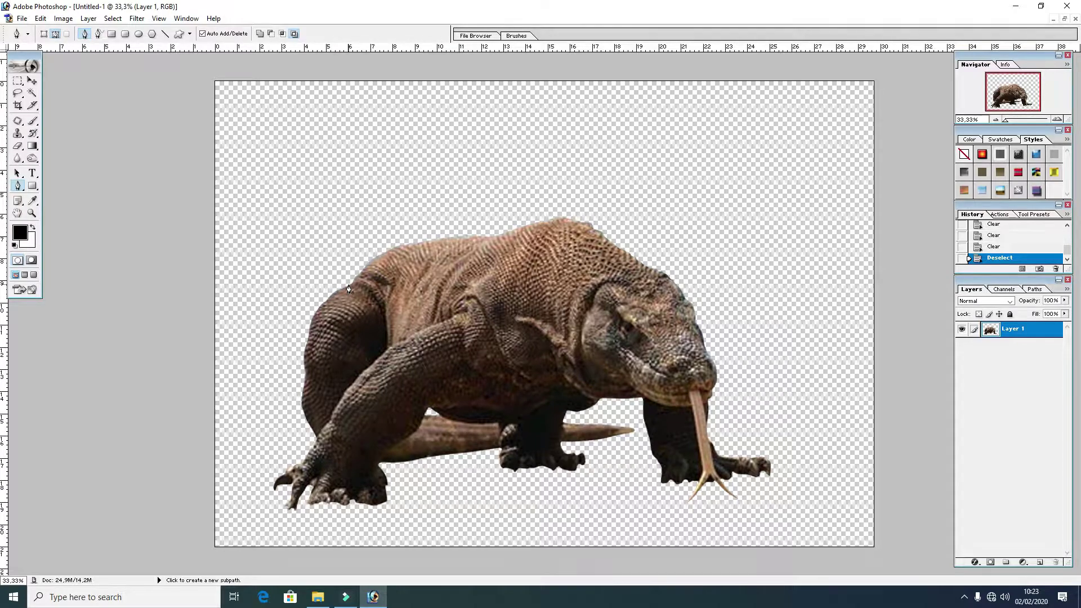
key("v")
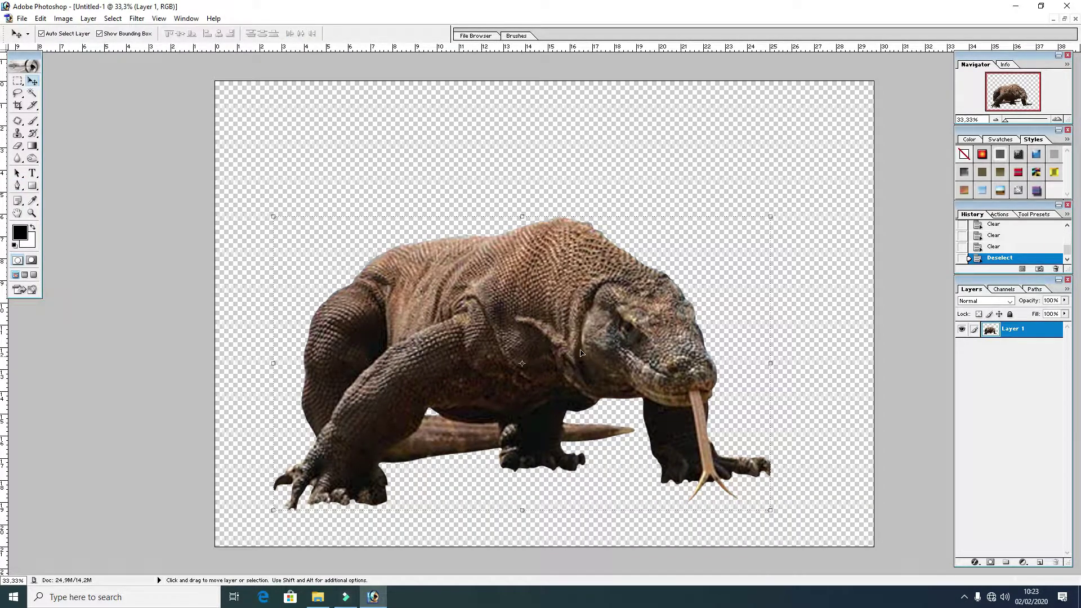
left_click(1052, 20)
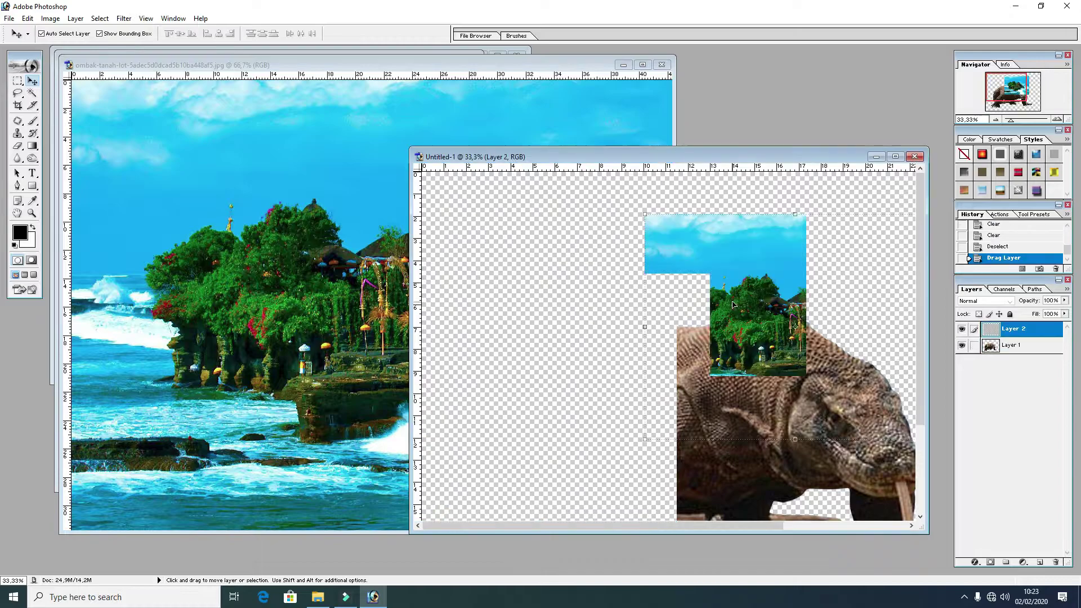
left_click_drag(245, 291, 698, 367)
left_click(265, 244)
left_click(662, 65)
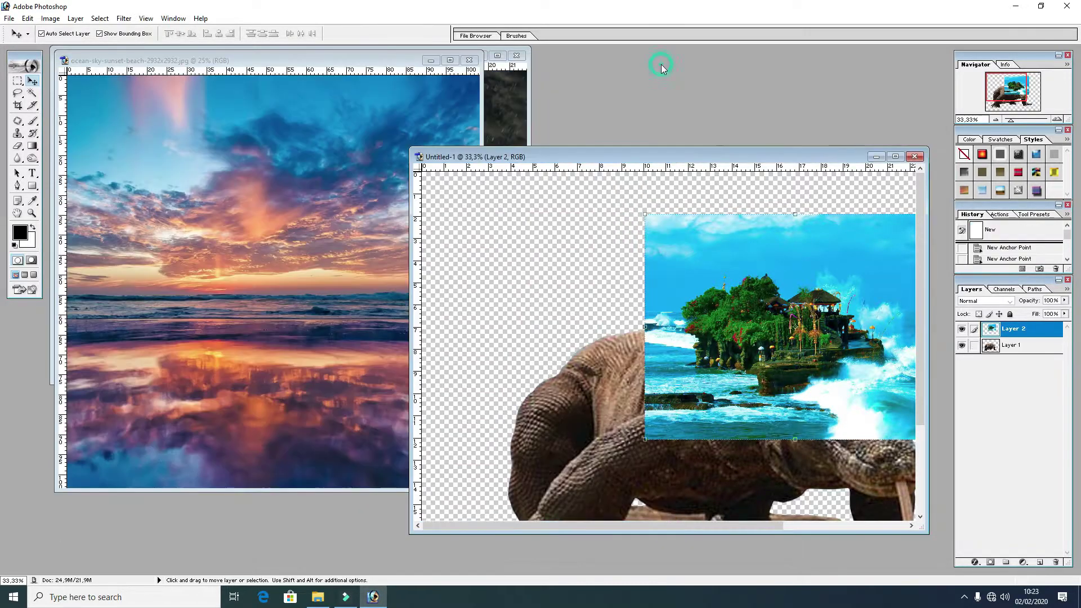
left_click(894, 157)
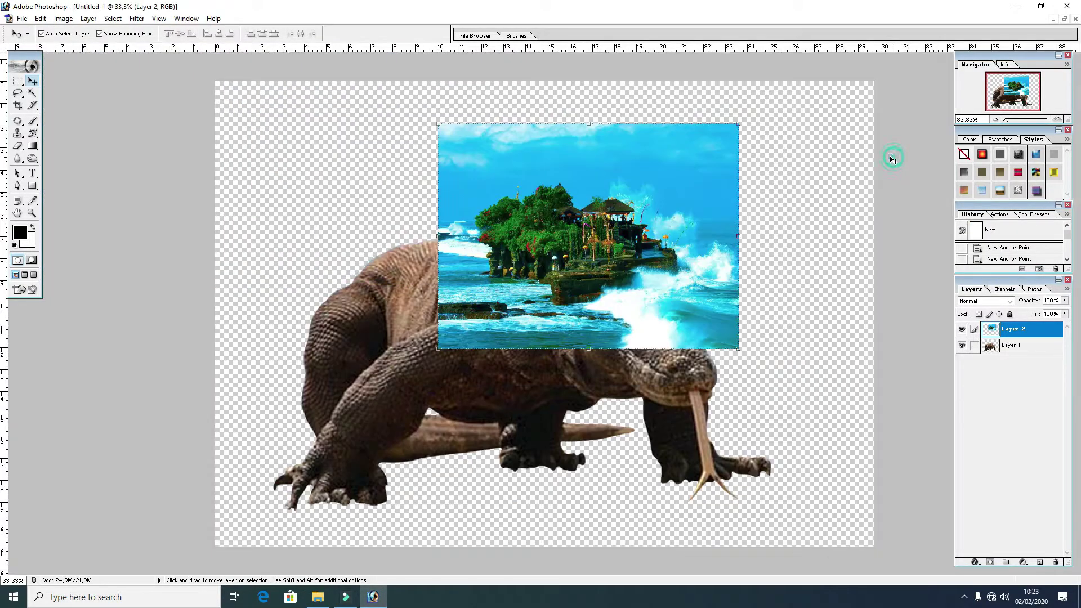
left_click(372, 383)
Hide the dragon layer and enlarge the island photo to fill the canvas
left_click(961, 345)
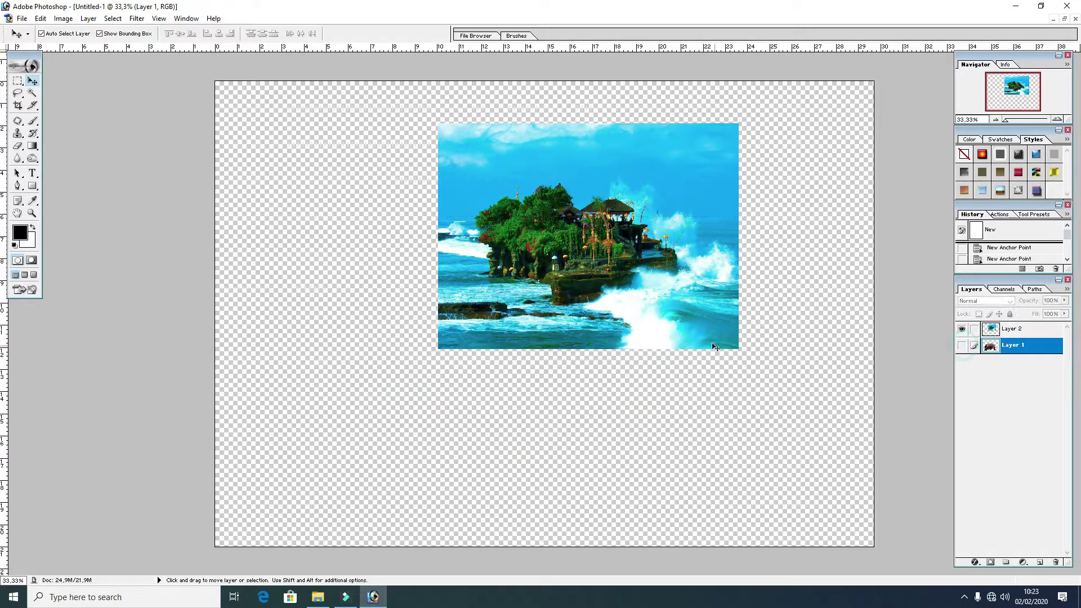
left_click_drag(666, 259, 576, 399)
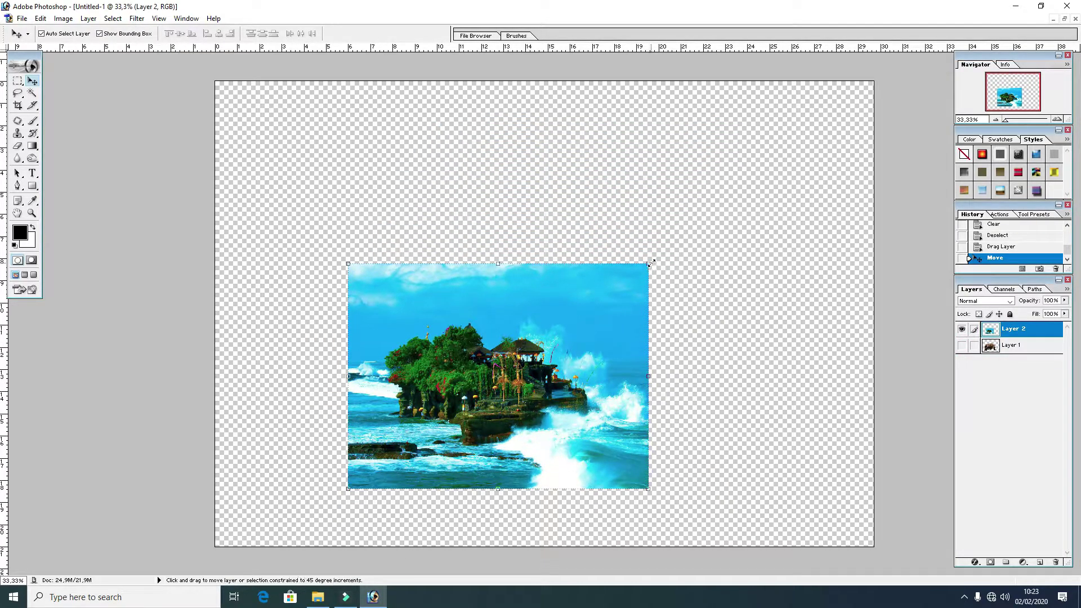
left_click_drag(651, 263, 923, 164)
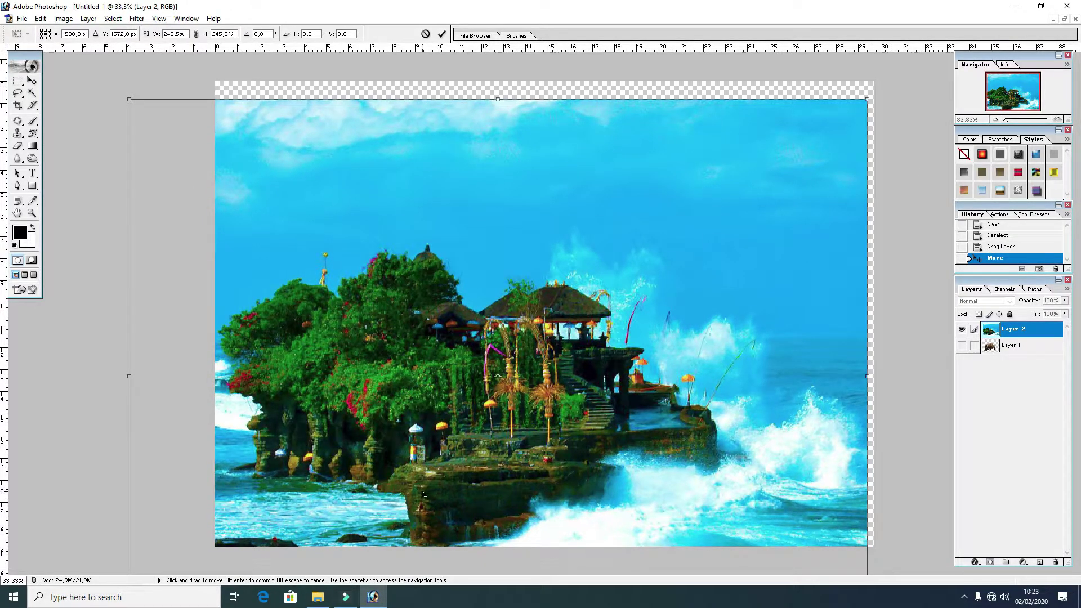
left_click_drag(422, 493, 442, 491)
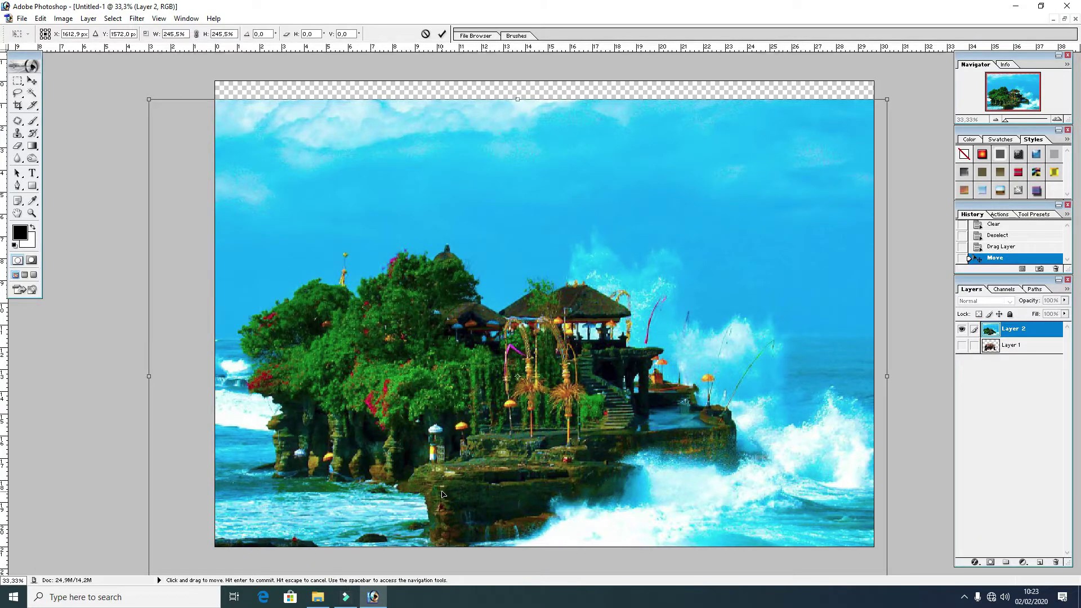
key("Return")
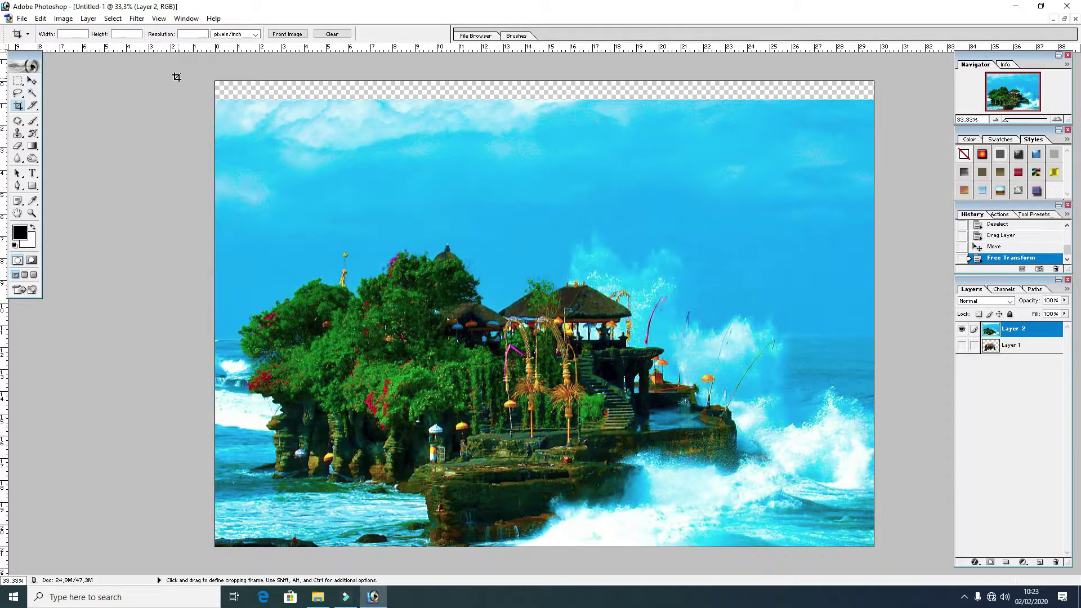
Crop to the canvas, then shrink the island layer slightly to leave a transparent border
left_click_drag(173, 70, 864, 554)
key("Return")
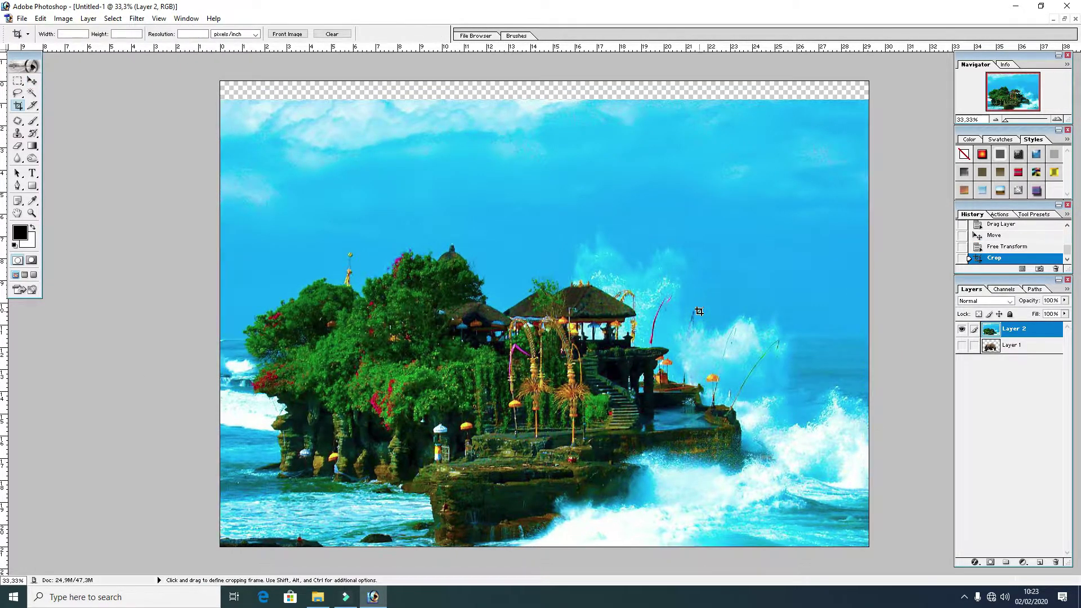
key("ctrl+z")
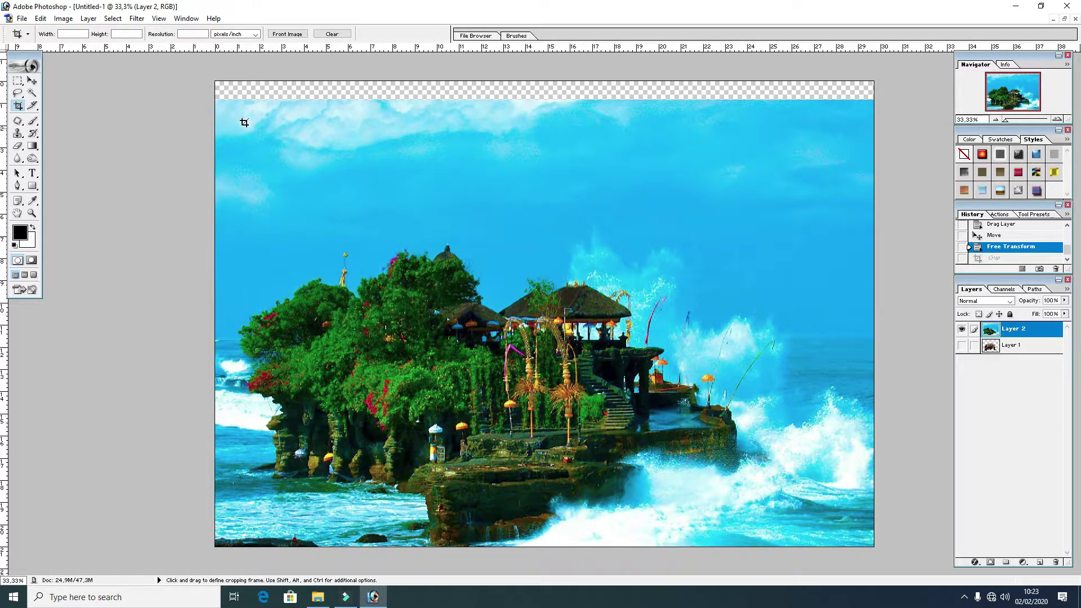
key("ctrl+z")
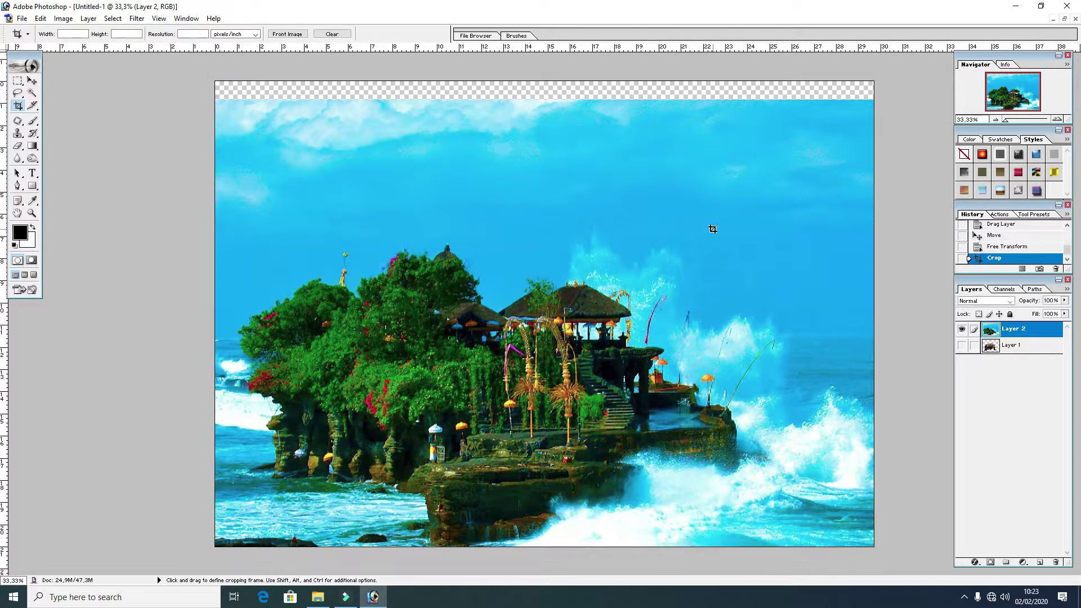
key("v")
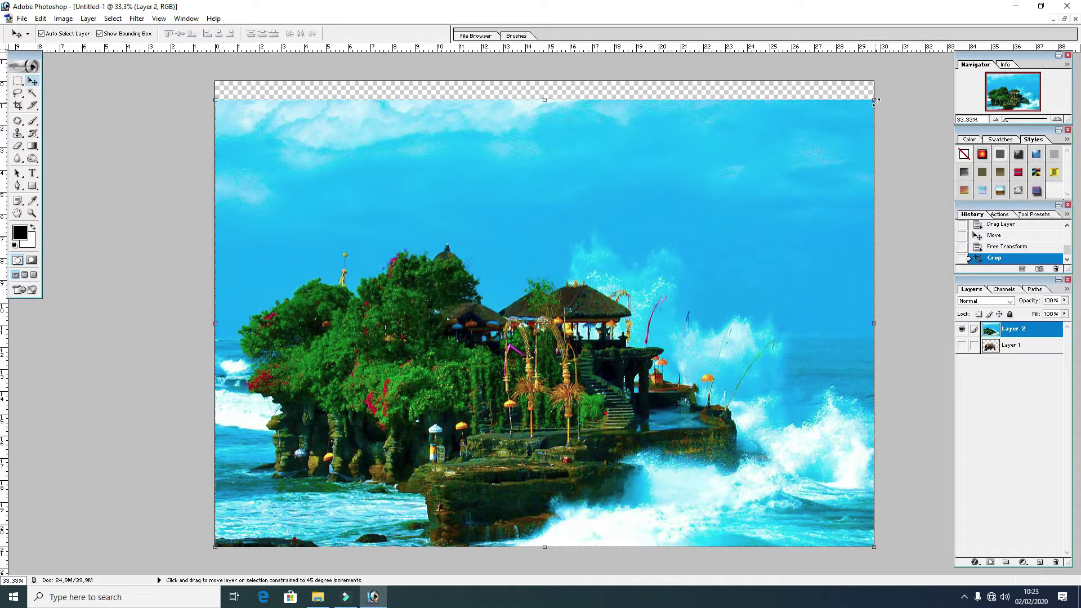
left_click_drag(876, 100, 838, 123)
key("Return")
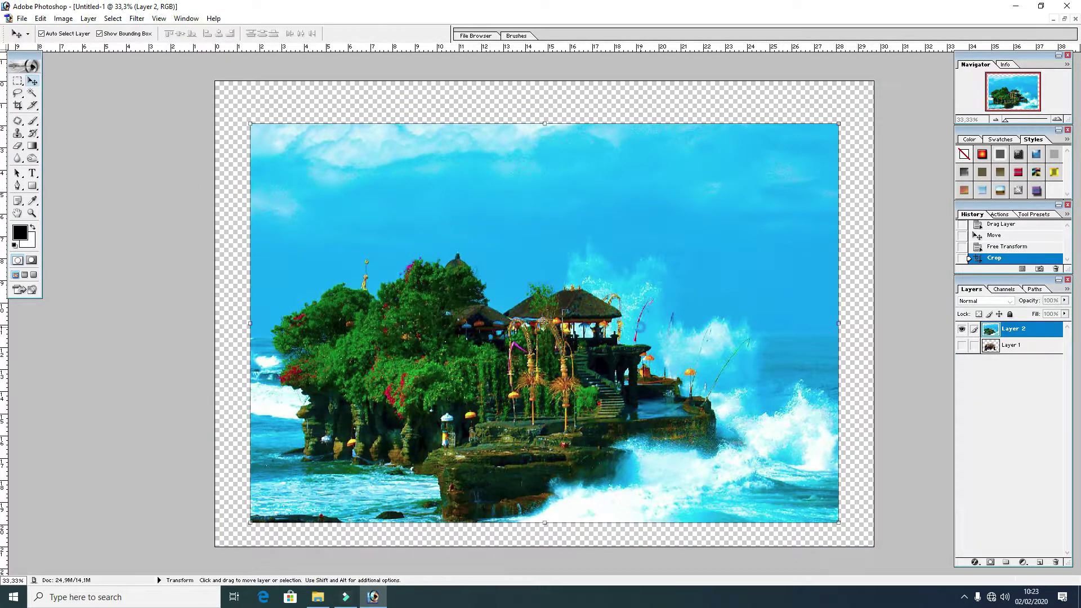
Zoom in on the temple and start tracing along the lower rock edge
key("p")
key("ctrl+plus")
key("ctrl+plus")
key("ctrl+plus")
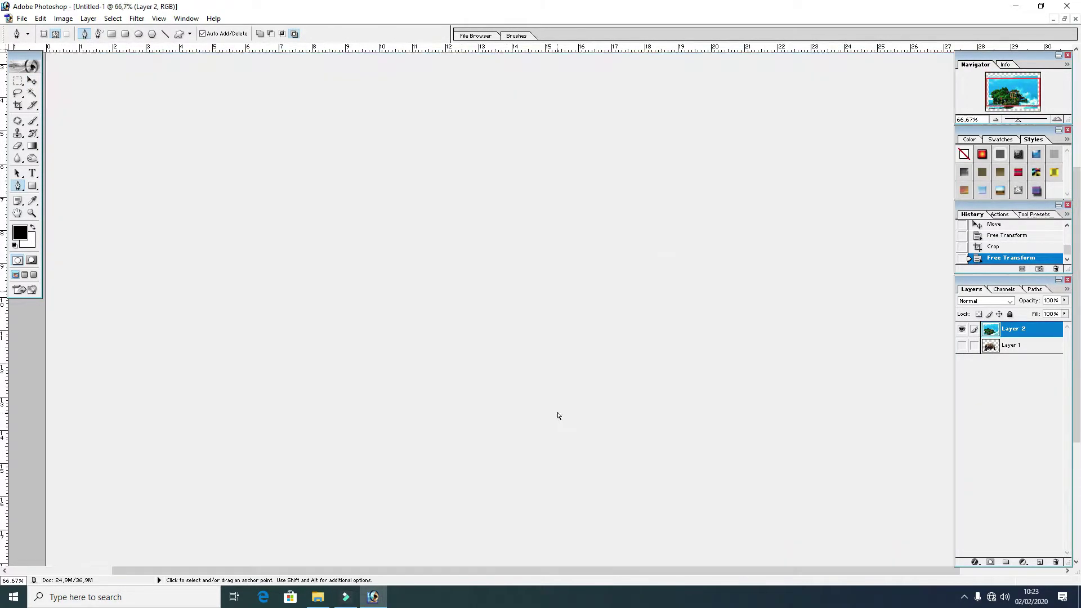
mouse_move(495, 532)
left_mouse_down()
mouse_move(530, 171)
mouse_move(698, 166)
left_mouse_up()
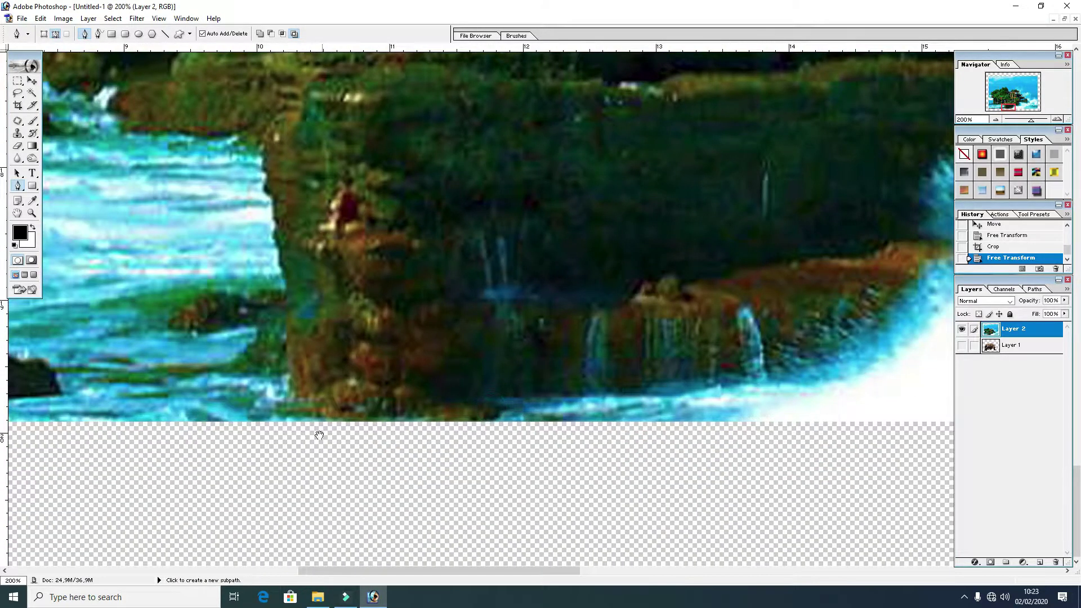
left_click_drag(314, 434, 633, 419)
left_click_drag(589, 502, 617, 497)
left_click_drag(702, 473, 721, 434)
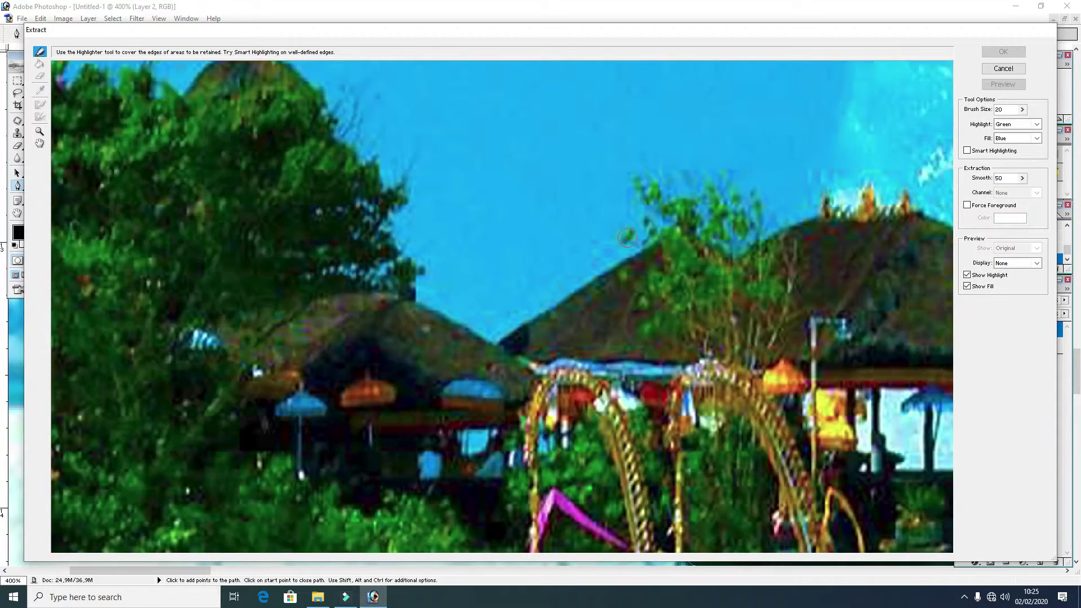
Trace the island's outer edge over the tree and roof tops, then zoom out
mouse_move(625, 236)
left_mouse_down()
mouse_move(746, 205)
mouse_move(955, 266)
left_mouse_up()
mouse_move(630, 287)
left_mouse_down()
mouse_move(580, 208)
mouse_move(625, 353)
mouse_move(557, 158)
left_mouse_up()
mouse_move(514, 223)
left_mouse_down()
mouse_move(389, 168)
mouse_move(168, 338)
mouse_move(338, 93)
mouse_move(513, 219)
left_mouse_up()
mouse_move(376, 173)
left_mouse_down()
mouse_move(748, 248)
mouse_move(355, 343)
mouse_move(242, 405)
left_mouse_up()
mouse_move(382, 208)
left_mouse_down()
mouse_move(368, 309)
mouse_move(394, 281)
left_mouse_up()
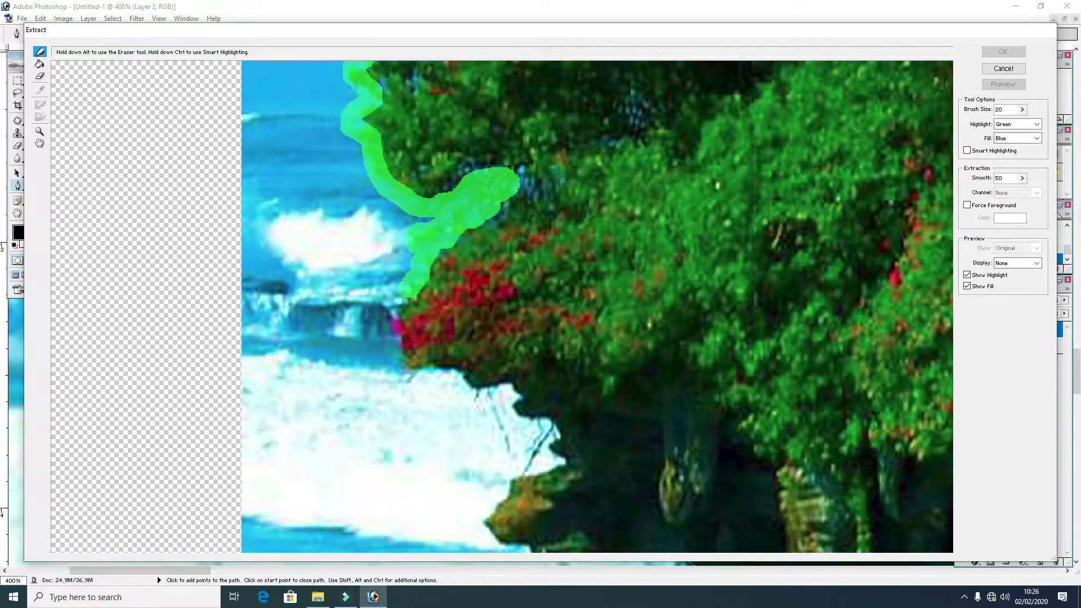
key("ctrl+minus")
key("ctrl+minus")
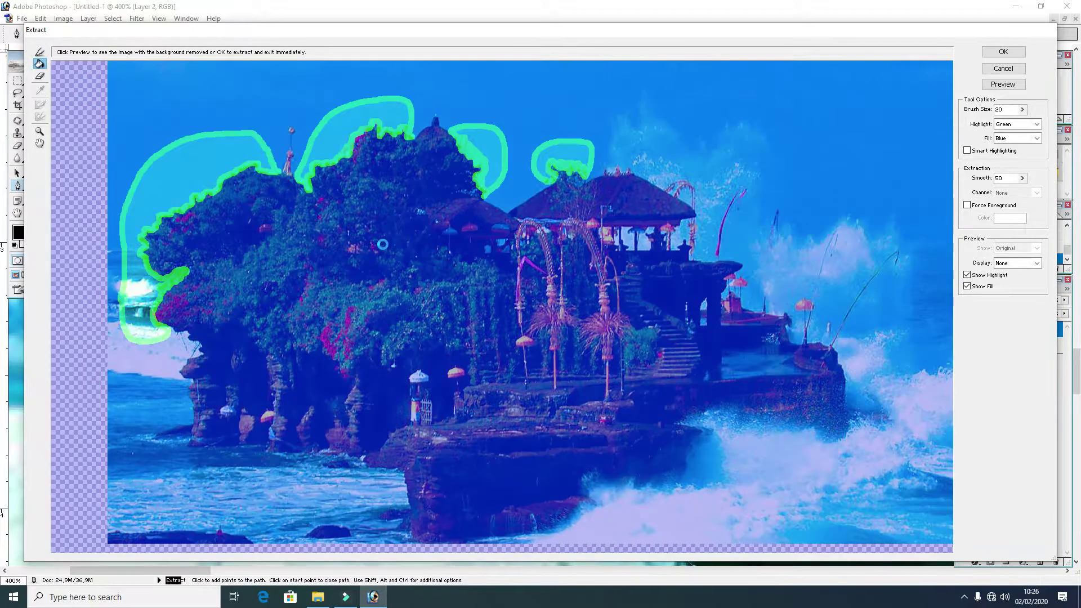
Scroll across the image and add a curved anchor along the hut roof outline
scroll(340, 191, "right", 10)
scroll(507, 225, "right", 2)
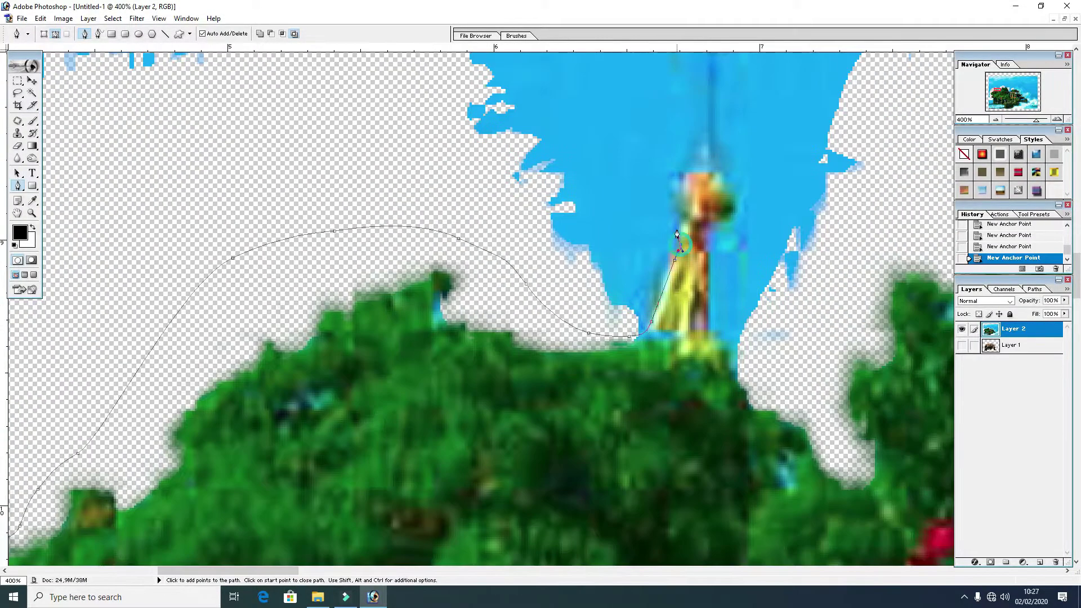
scroll(698, 355, "up", 5)
scroll(698, 356, "down", 2)
scroll(698, 356, "down", 2)
scroll(619, 315, "right", 10)
scroll(583, 281, "up", 4)
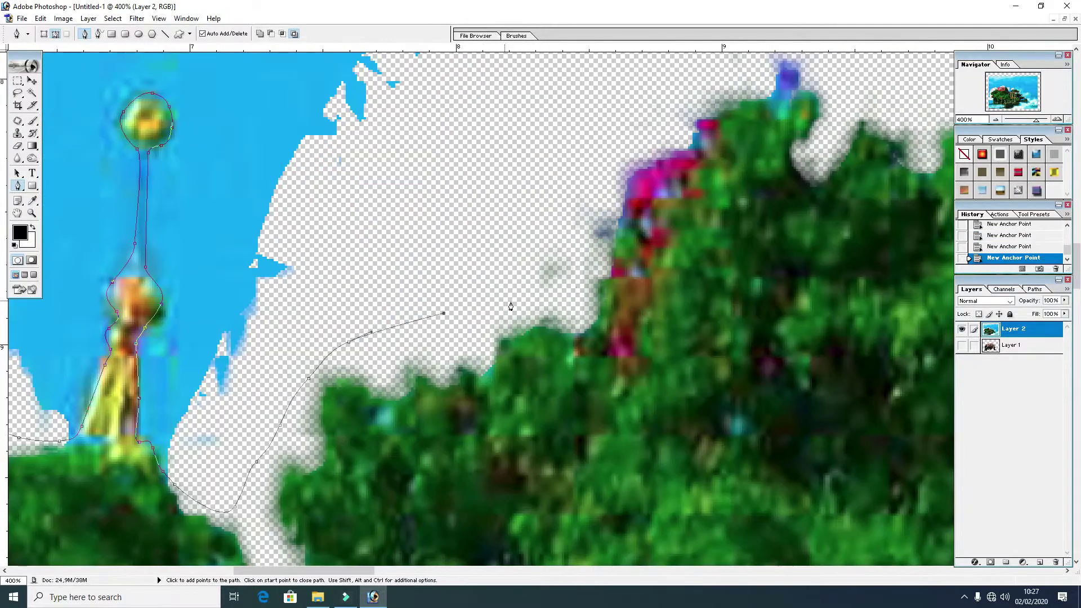
scroll(583, 278, "right", 3)
scroll(563, 287, "right", 5)
scroll(546, 295, "right", 10)
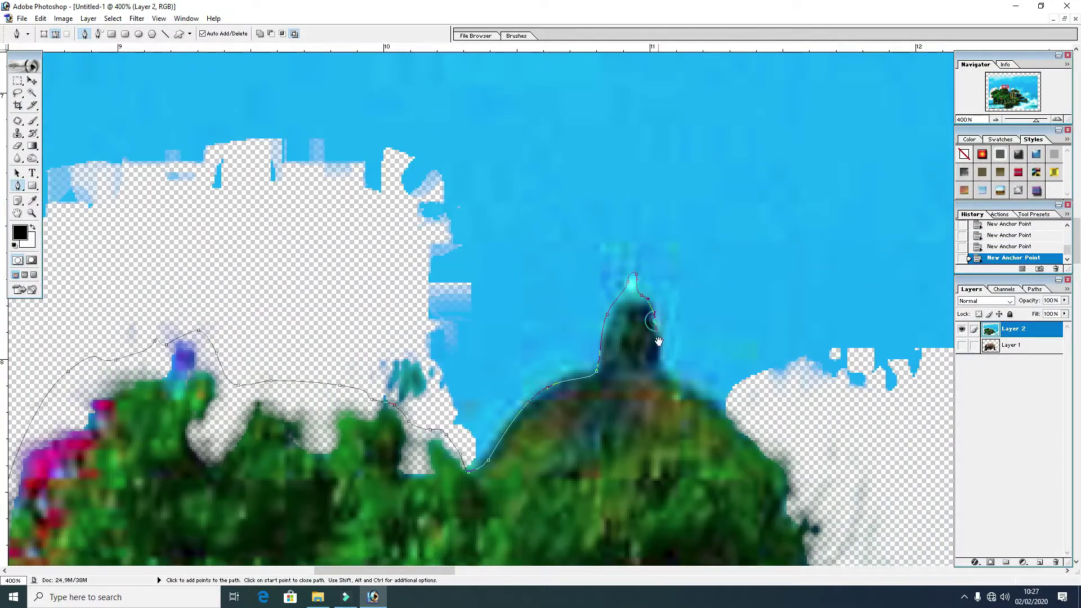
scroll(546, 295, "down", 10)
left_click_drag(517, 232, 532, 244)
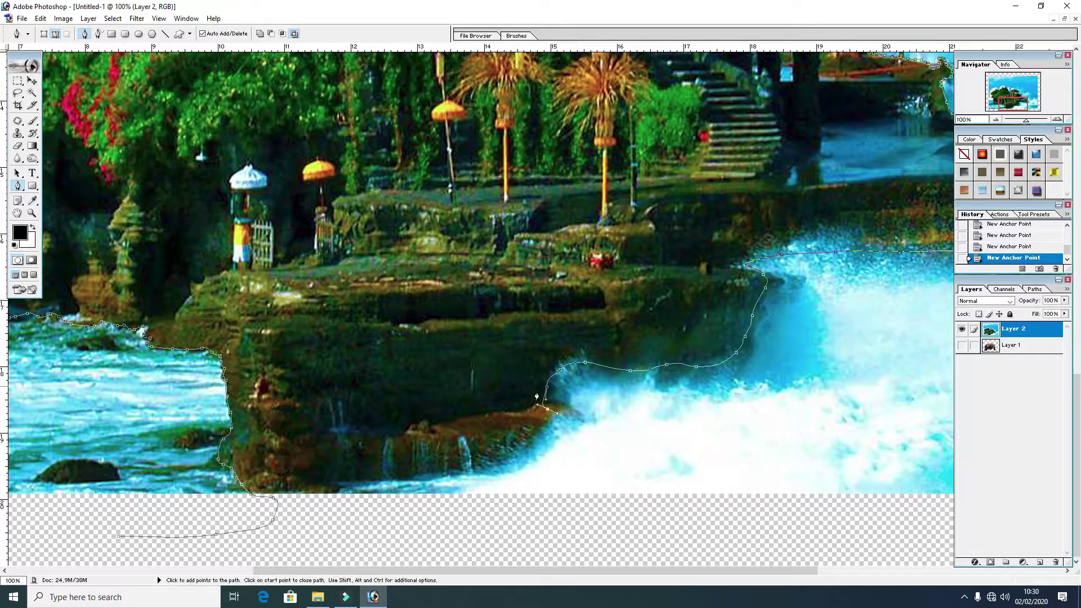
Extend the path along the rock edge and waterline to below the rock base
left_click(539, 428)
left_click(494, 450)
left_click(392, 472)
left_click(372, 476)
left_click(356, 477)
left_click(343, 478)
left_click(333, 526)
Loop the path outside the canvas around the image and close it at the starting anchor
key("ctrl+minus")
key("ctrl+minus")
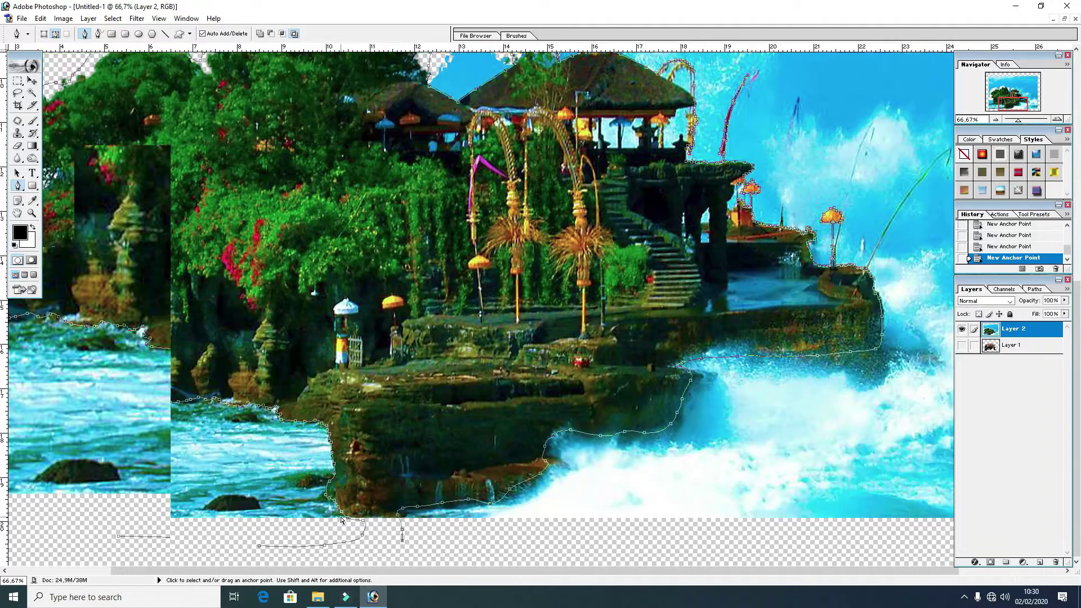
key("ctrl+minus")
key("ctrl+minus")
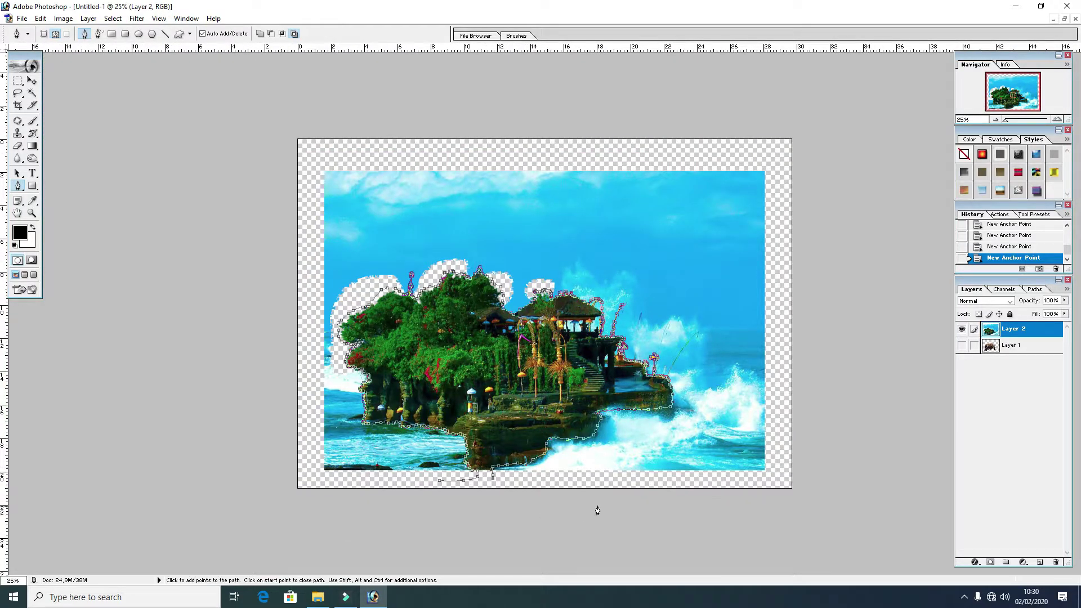
left_click(823, 69)
left_click(210, 111)
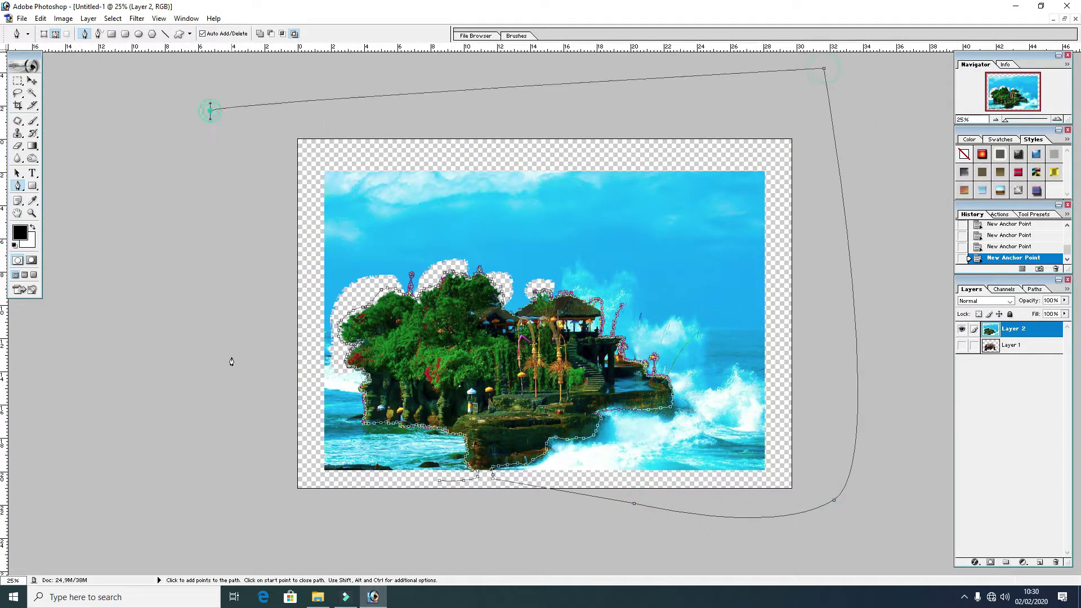
left_click_drag(236, 476, 248, 485)
left_click_drag(359, 519, 380, 514)
left_click(438, 481)
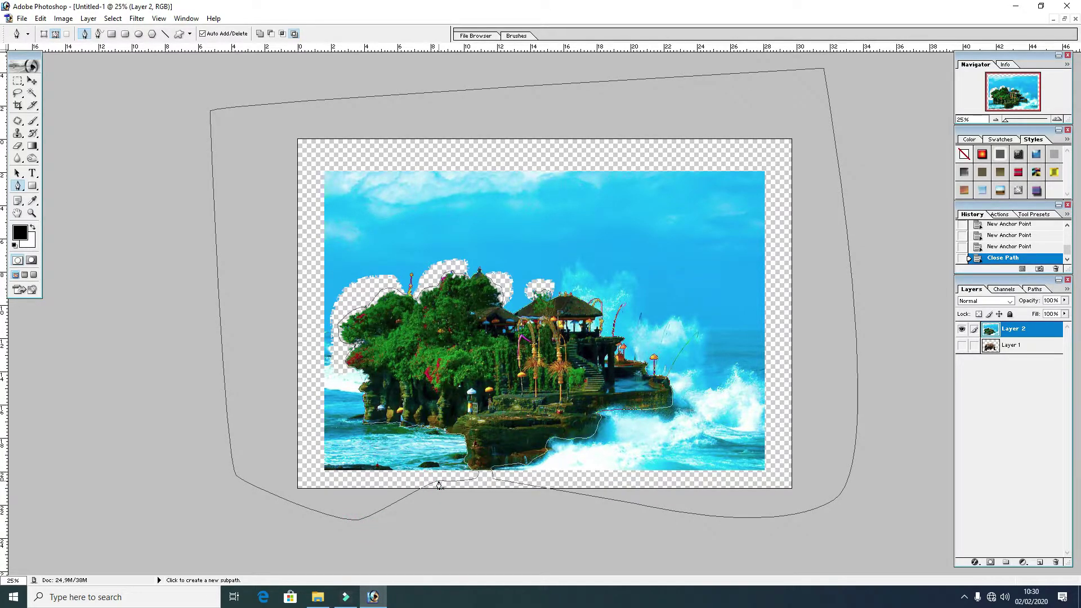
Outline the sky gaps around the blue umbrellas with the Pen tool
key("ctrl+alt+0")
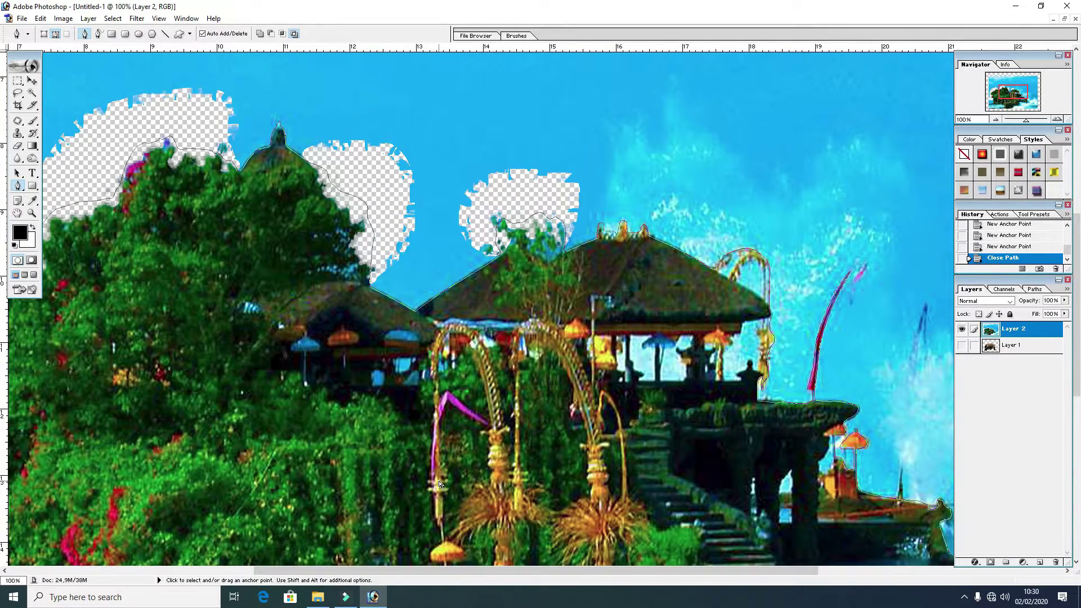
key("ctrl+plus")
key("ctrl+minus")
left_click(377, 377)
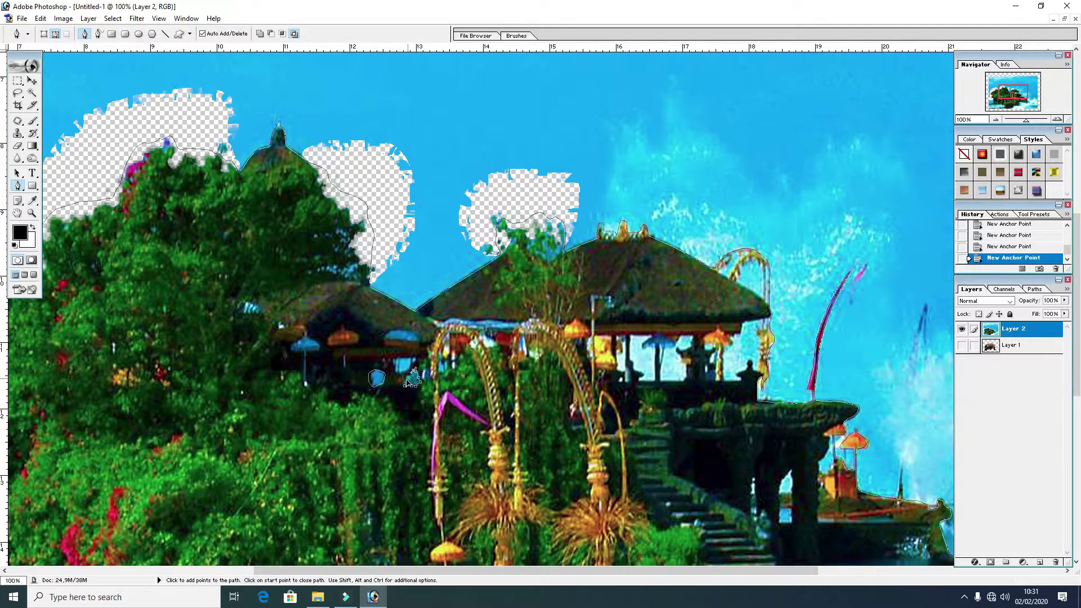
left_click(402, 365)
Trace a closed outline around the pavilion window openings
key("ctrl+plus")
key("ctrl+plus")
key("ctrl+plus")
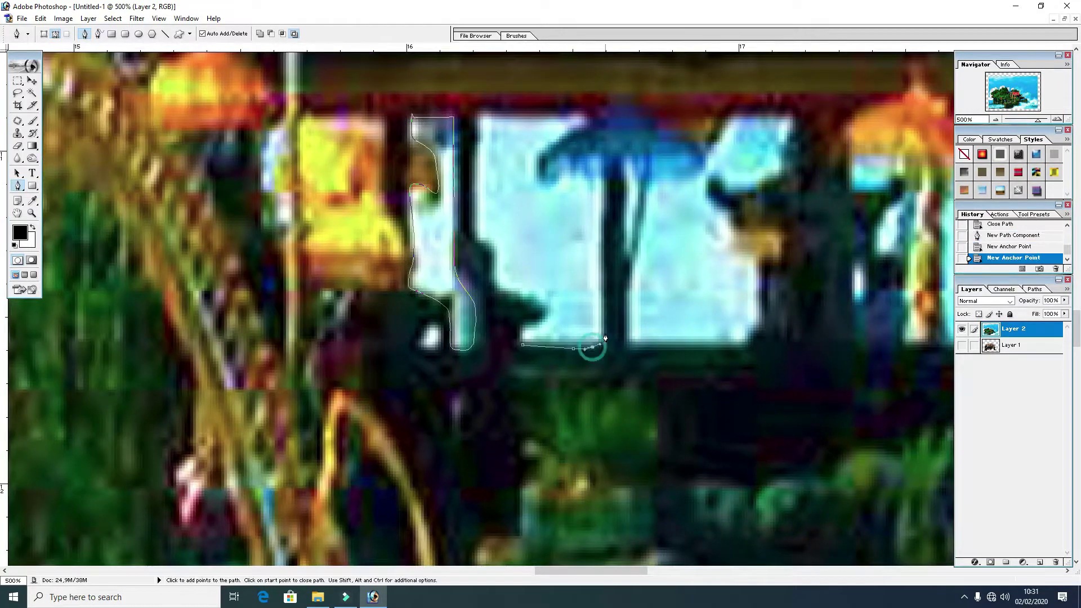
left_click(480, 245)
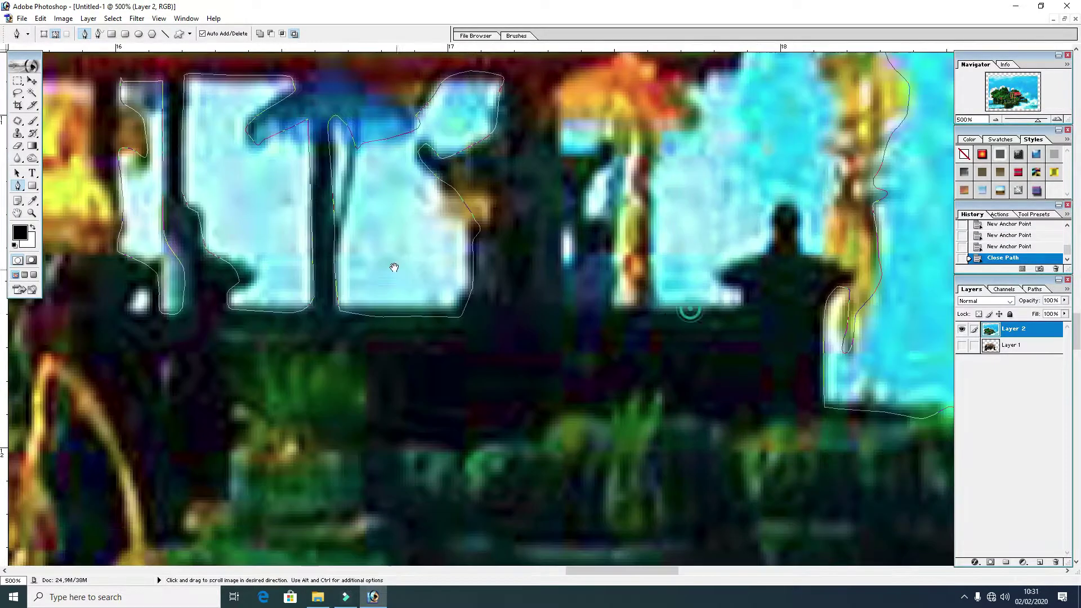
left_click(788, 203)
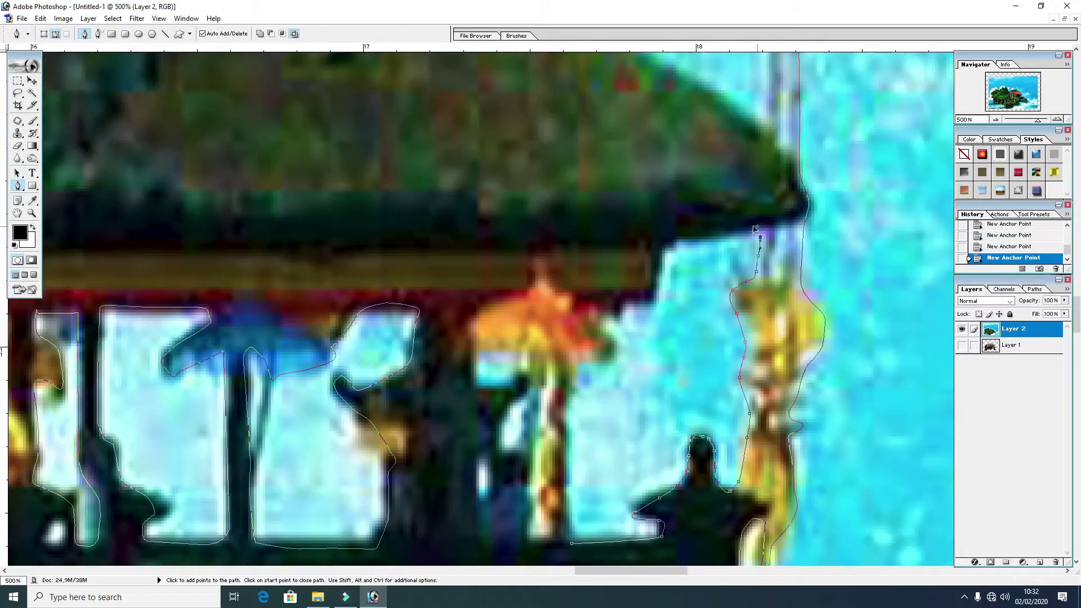
left_click_drag(791, 208, 645, 322)
Trace the sky gaps along the pole edge and at the roof peak
key("ctrl+minus")
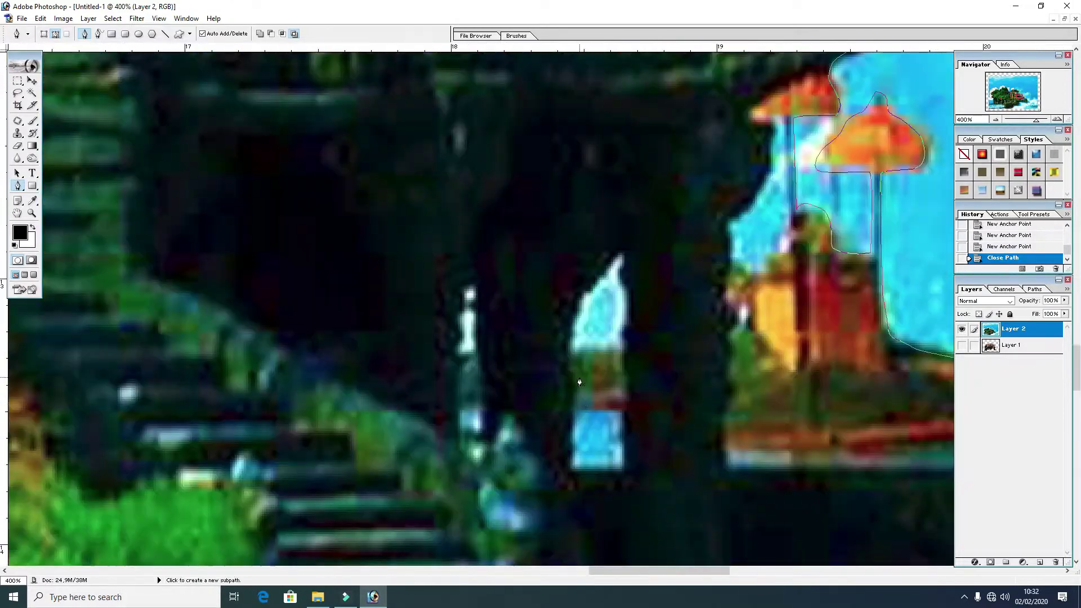
left_click_drag(623, 273, 358, 284)
left_click(539, 248)
left_click(487, 243)
key("ctrl+0")
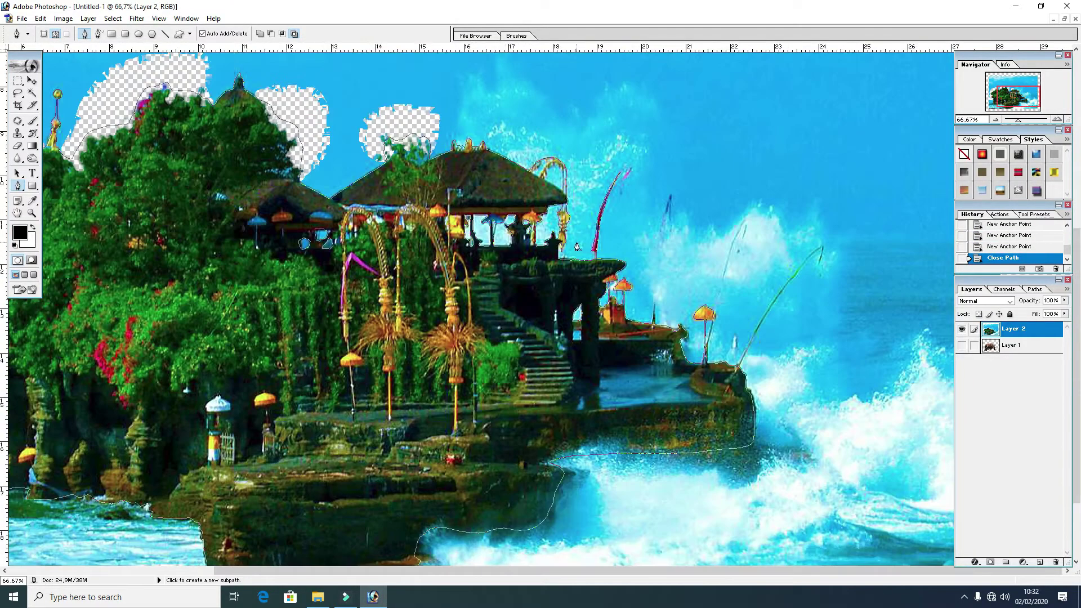
key("ctrl+plus")
left_click(630, 298)
left_click(616, 218)
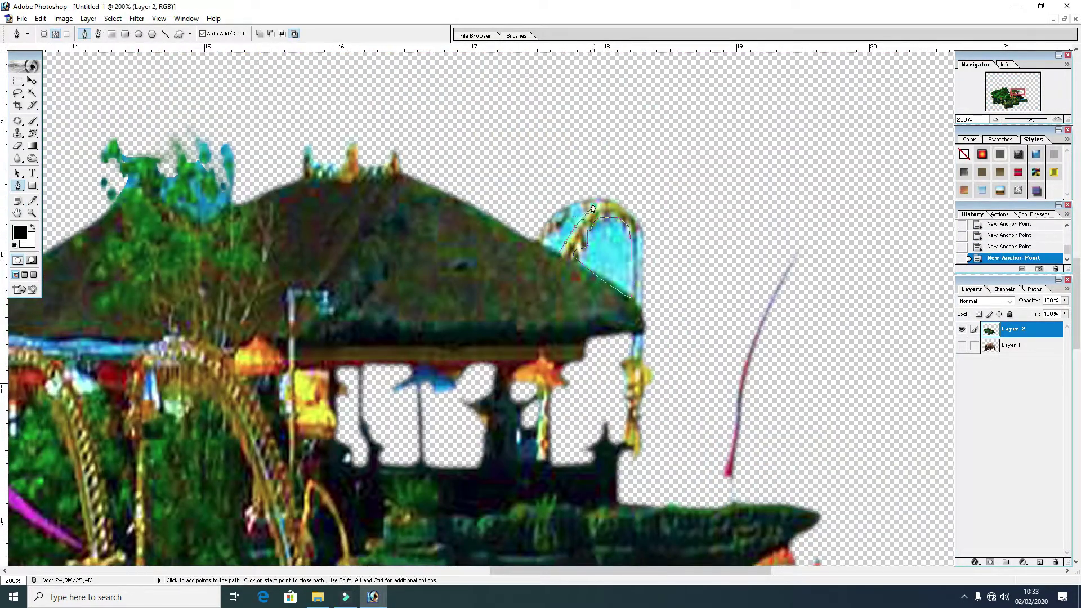
Deselect the cut-out island and nudge it up and to the right
left_click_drag(451, 254, 602, 219)
left_click_drag(132, 304, 606, 238)
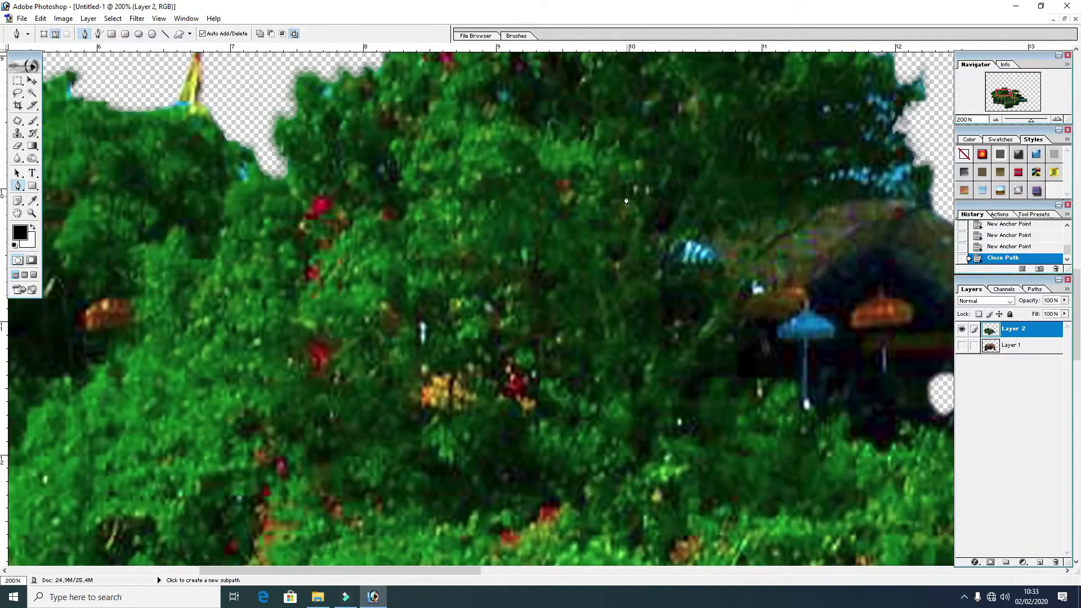
key("ctrl+minus")
key("ctrl+minus")
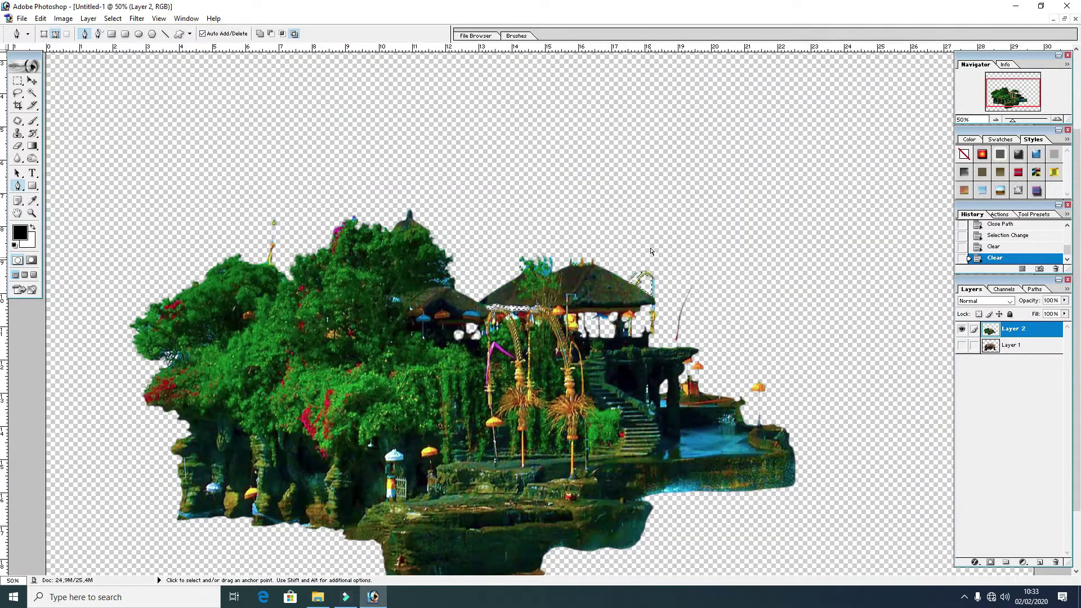
key("ctrl+d")
key("v")
left_click_drag(444, 445, 501, 332)
Copy the dry-land photo into the composition and close the original
left_click(1064, 19)
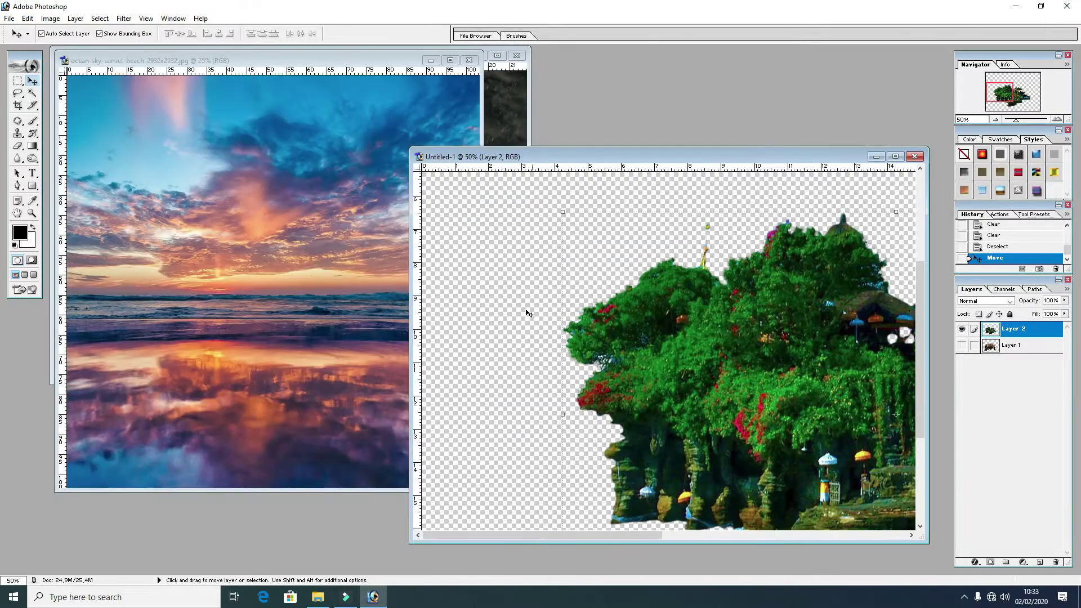
left_click(501, 94)
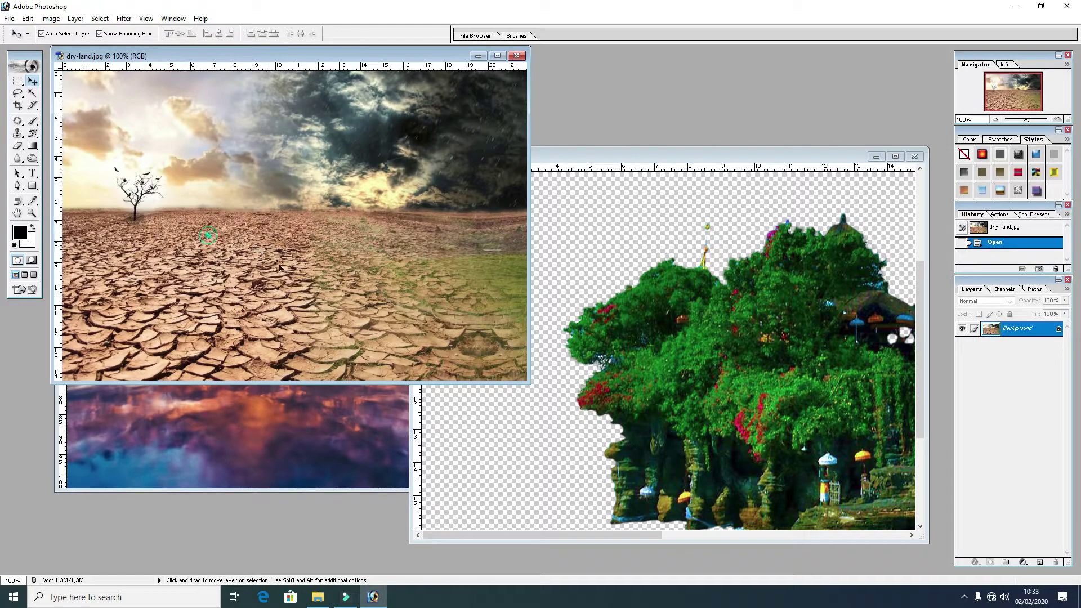
left_click_drag(279, 268, 765, 374)
left_click(516, 56)
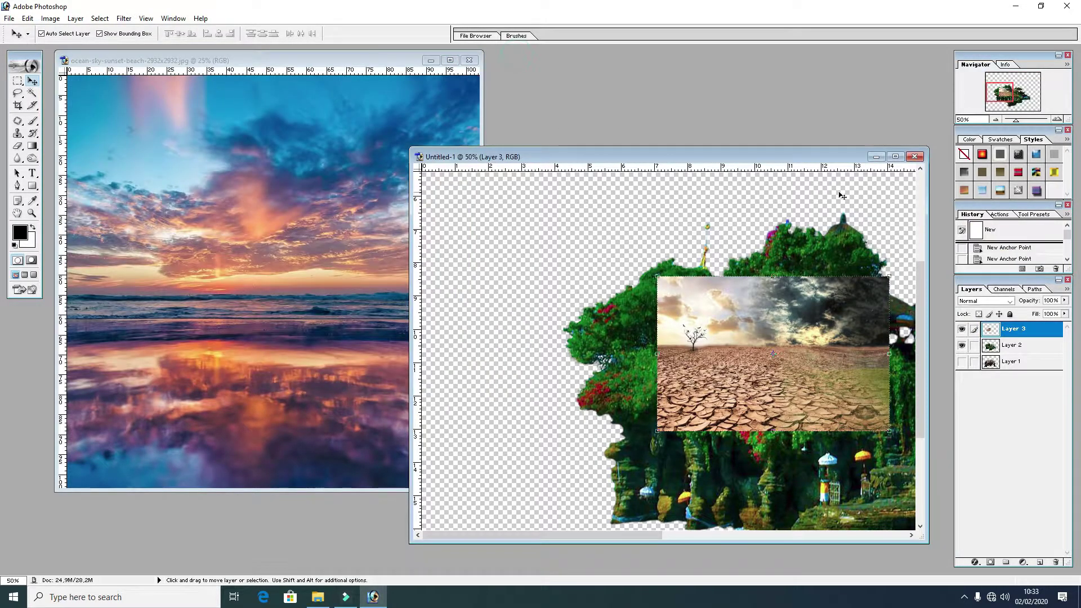
left_click(896, 158)
Scale the dry-land layer to fill the canvas and send it behind the island
left_click_drag(523, 242, 313, 395)
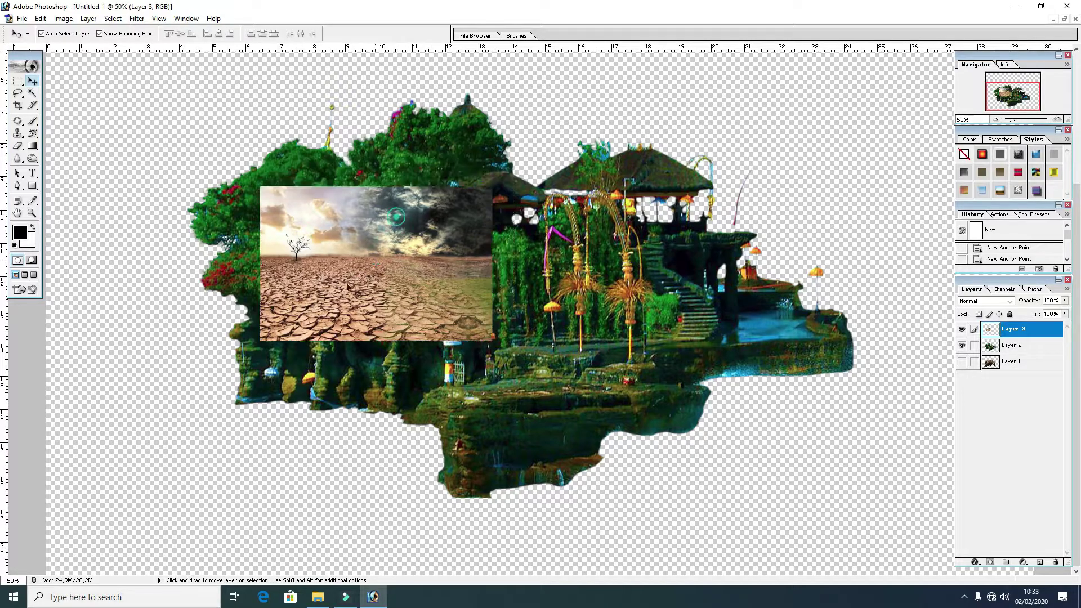
key("ctrl+minus")
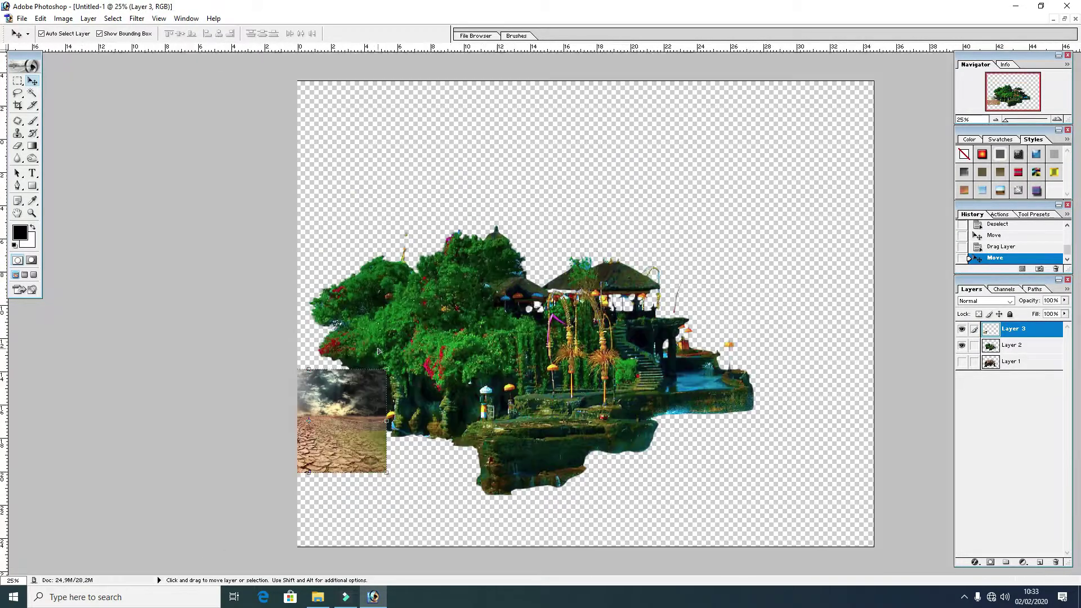
mouse_move(428, 368)
left_mouse_down()
mouse_move(416, 412)
mouse_move(760, 145)
mouse_move(792, 140)
left_mouse_up()
key("Return")
key("ctrl+bracketleft")
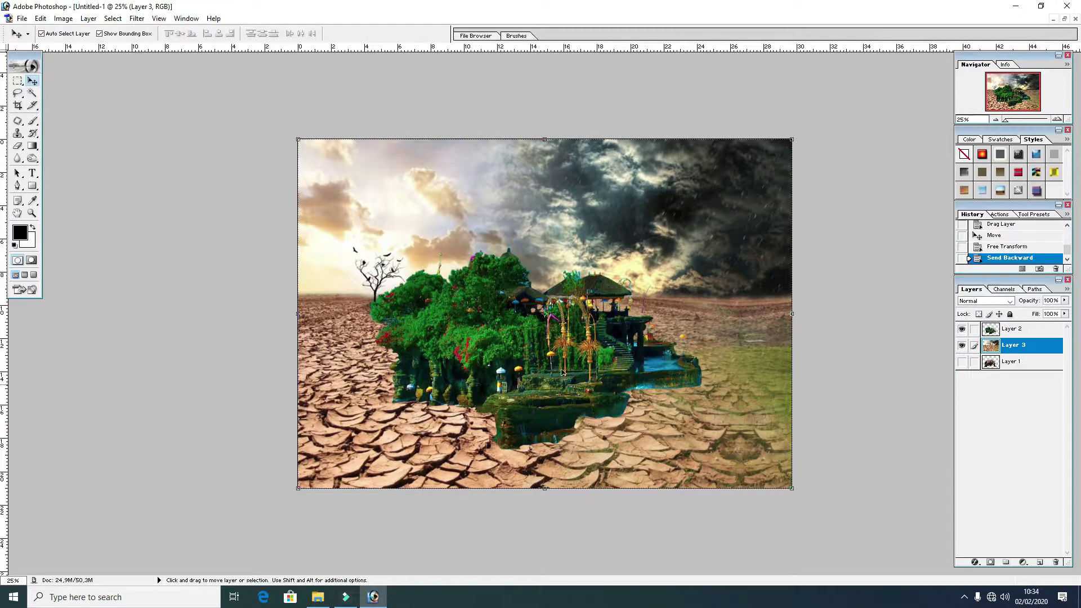
Make Layer 1 with the creature visible and select it
left_click(544, 315)
left_click(962, 362)
left_click(1012, 363)
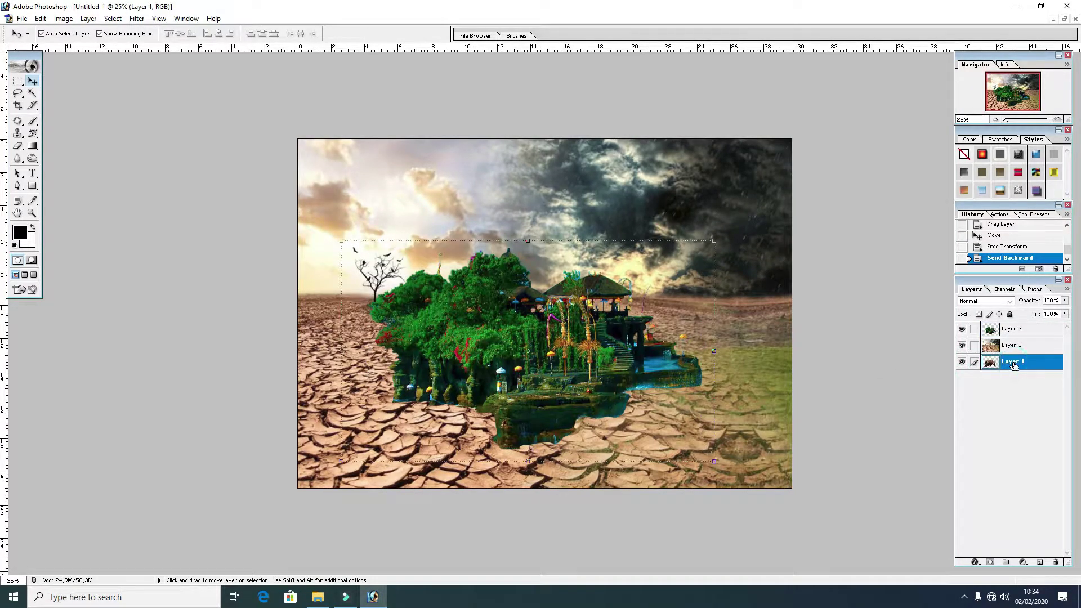
Hide the dry-land layer, scale the island to about 69% and settle it on the dragon's back
key("ctrl+bracketright")
left_click(962, 362)
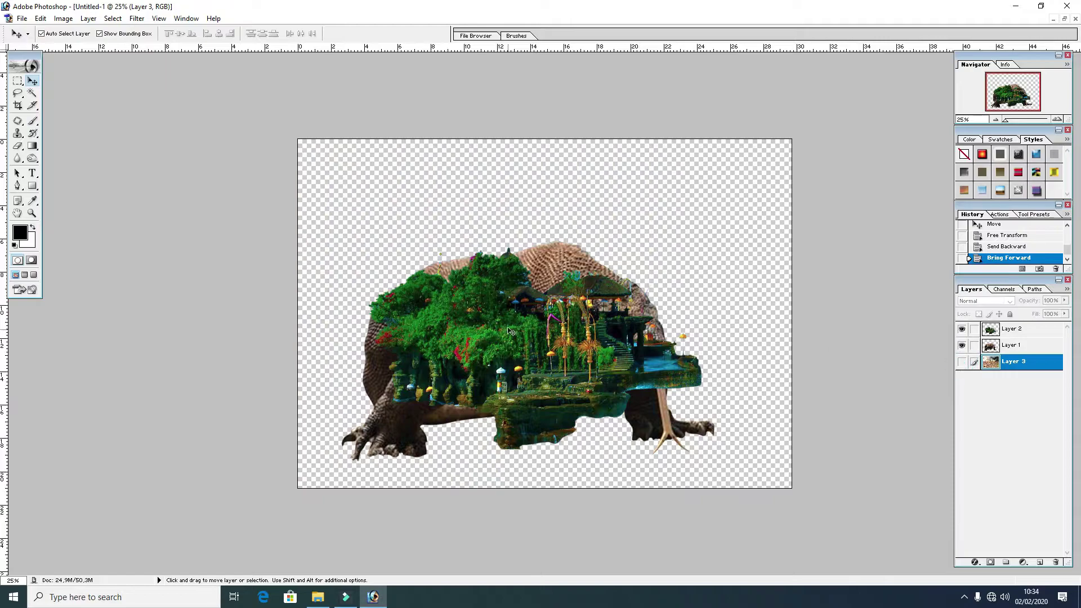
left_click_drag(529, 338, 538, 248)
left_click_drag(682, 151, 620, 188)
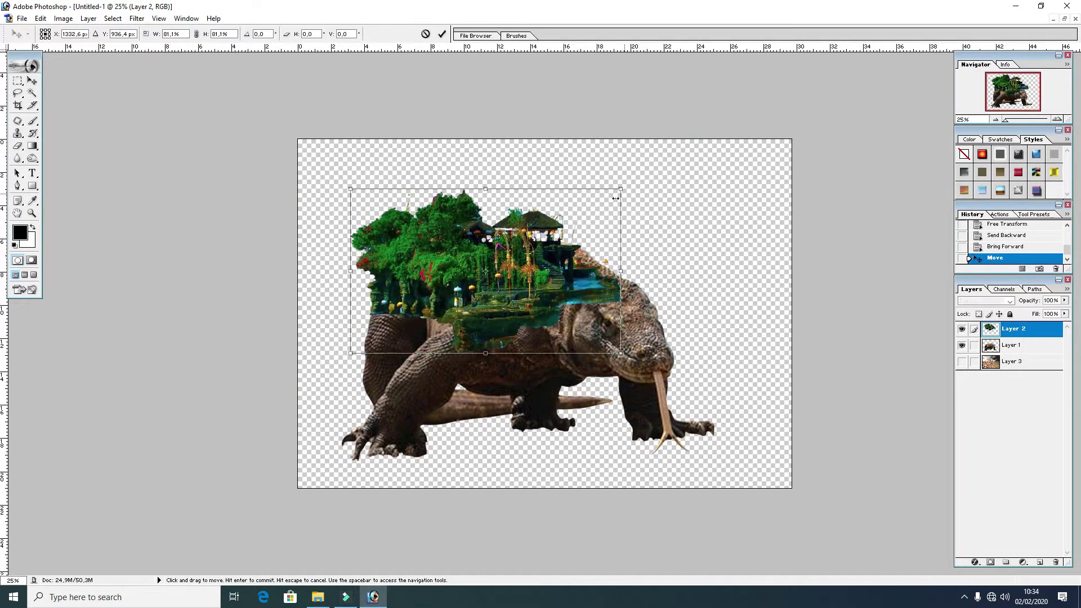
left_click_drag(515, 282, 551, 250)
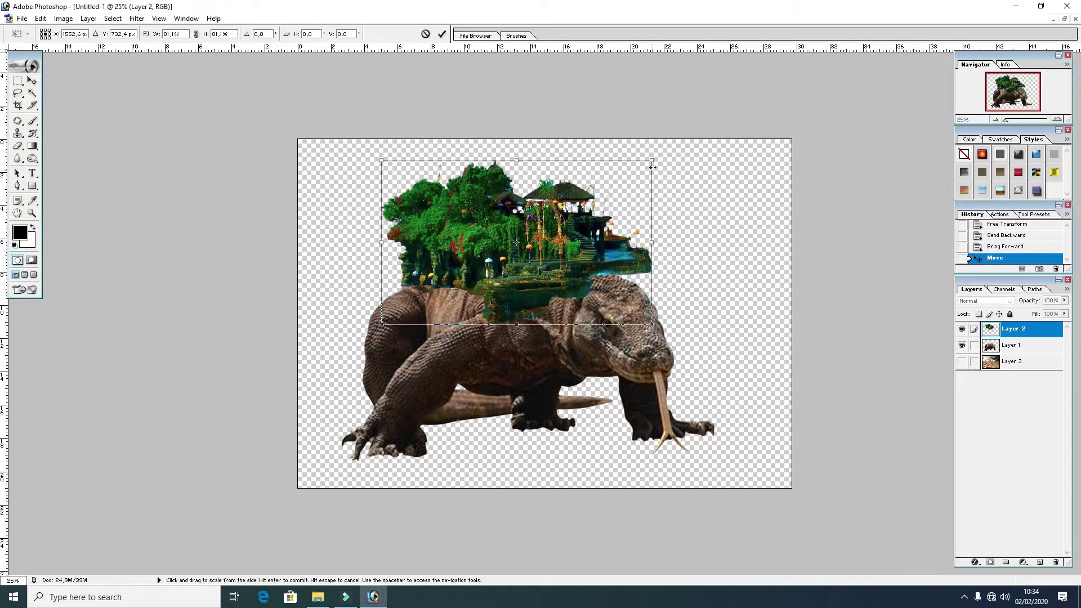
left_click_drag(655, 156, 614, 180)
left_click_drag(515, 286, 519, 285)
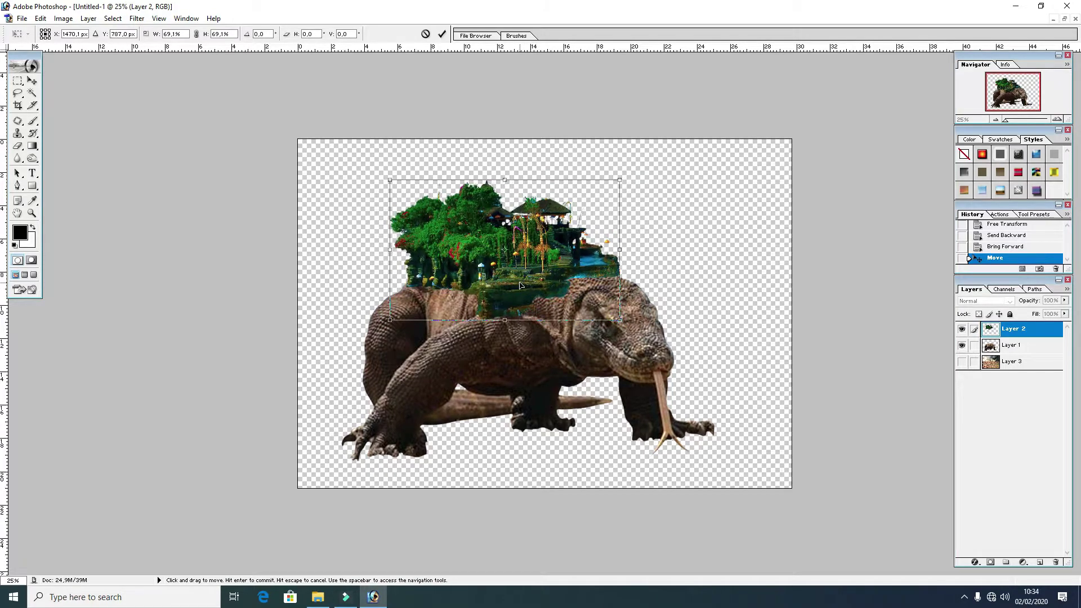
key("Return")
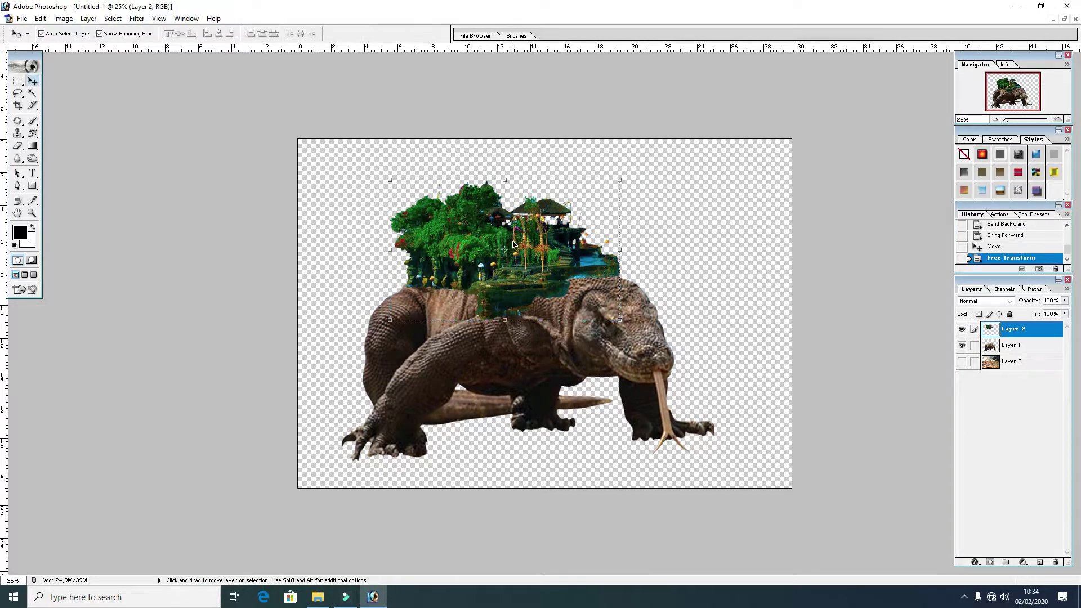
left_click_drag(509, 244, 510, 241)
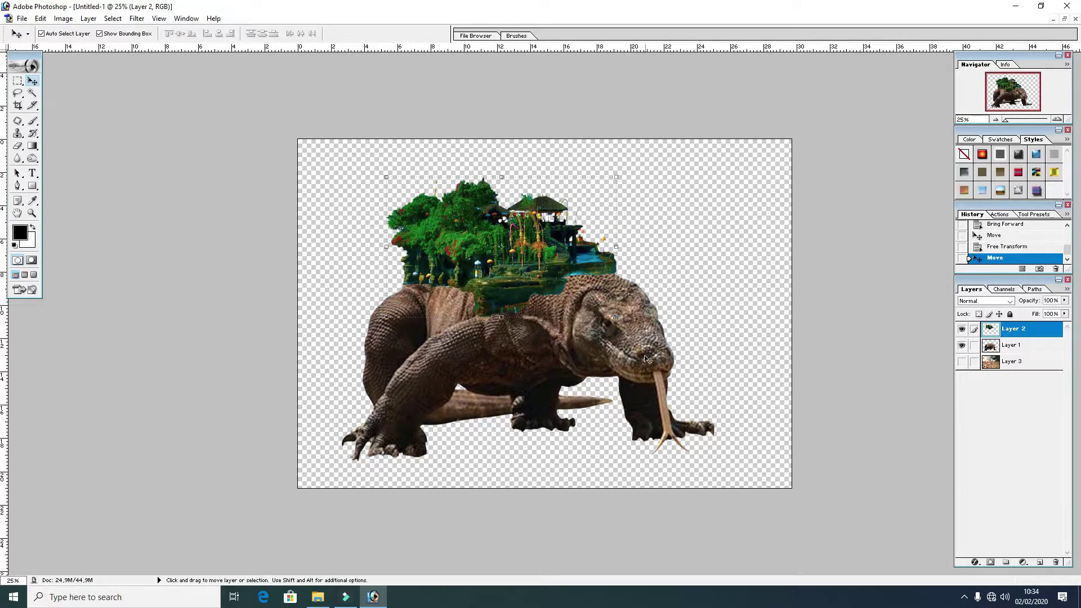
key("ctrl+plus")
scroll(529, 225, "up", 3)
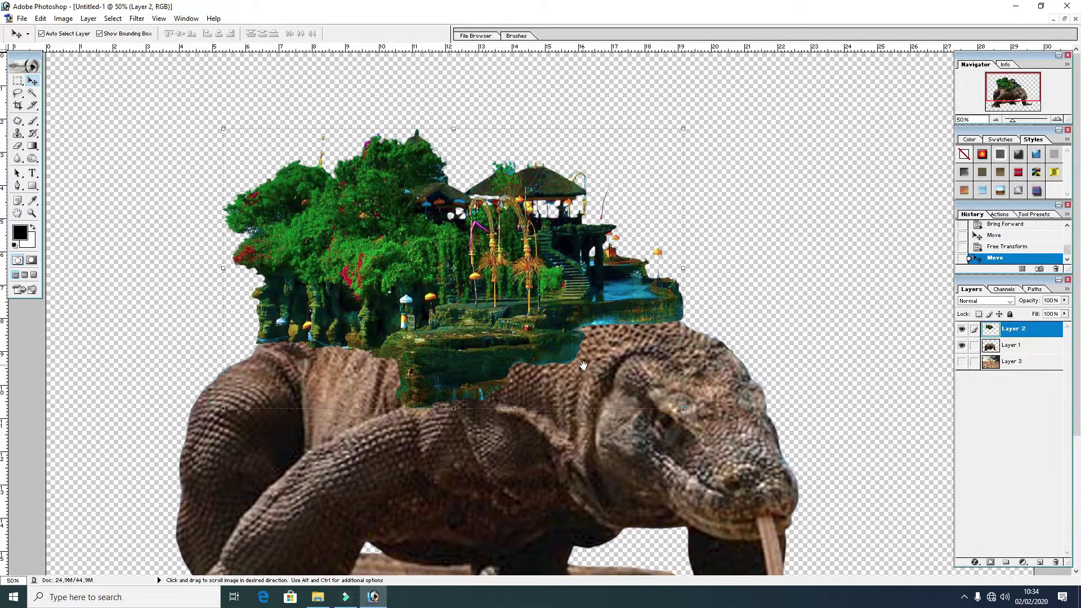
Cool the Komodo layer with Color Balance and nudge the island into place on its back
left_click(578, 466)
key("ctrl+b")
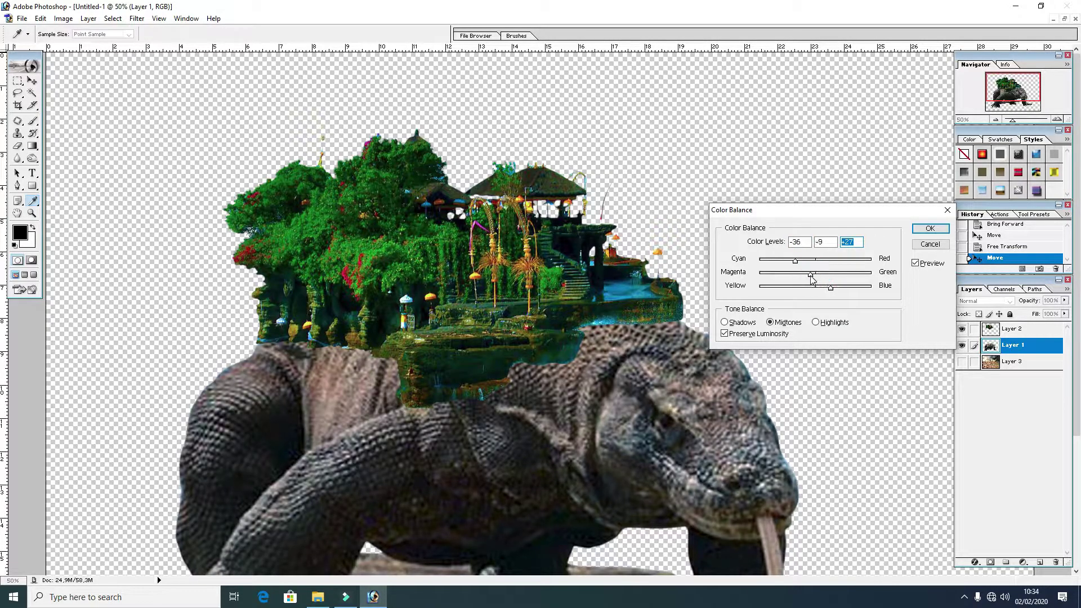
key("Return")
key("v")
key("ctrl+minus")
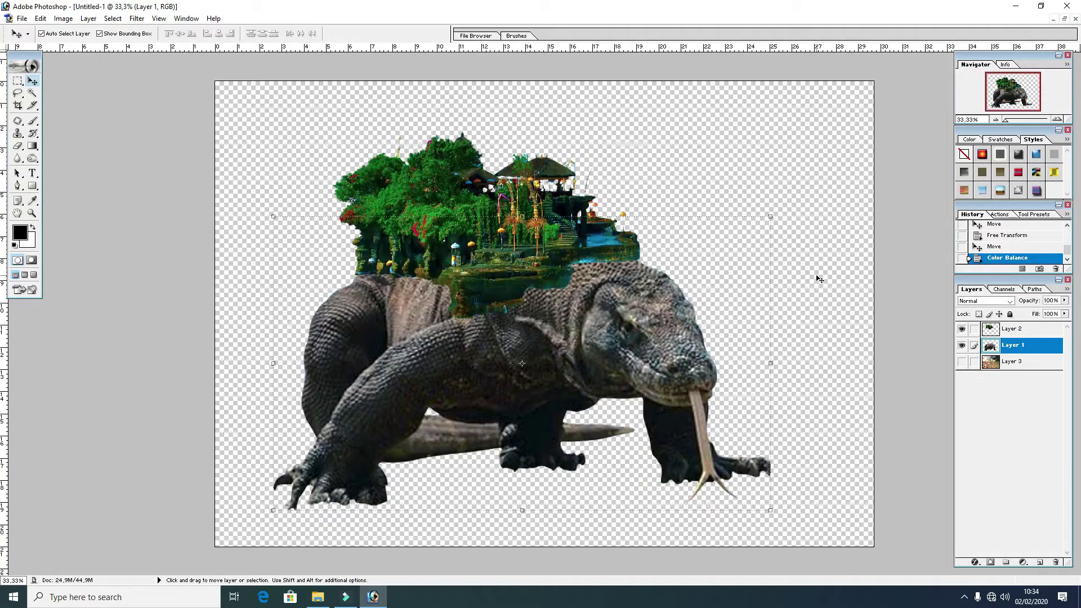
left_click_drag(482, 258, 486, 259)
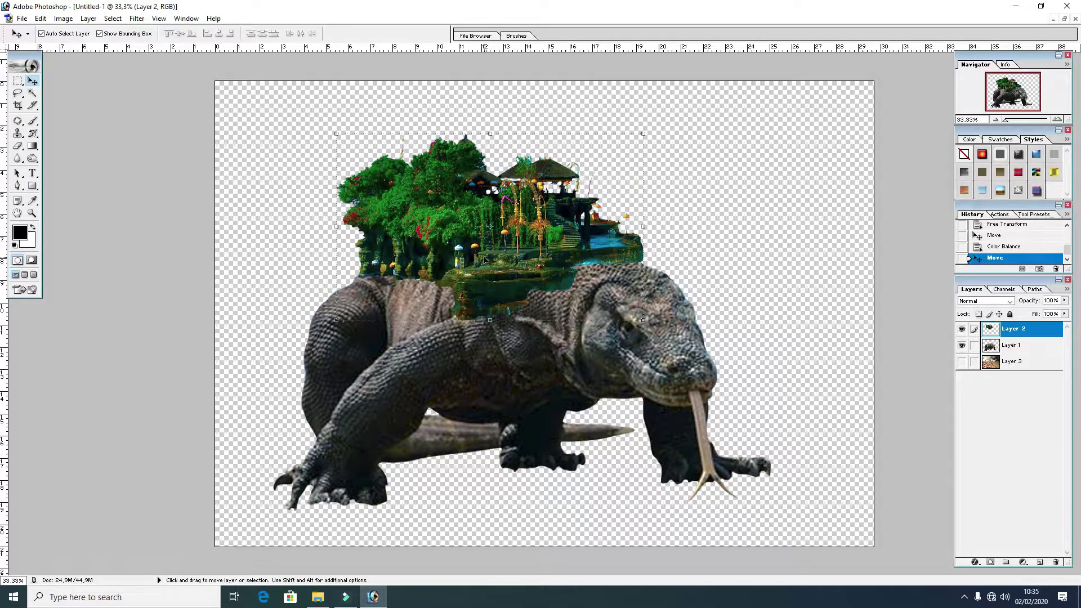
Add a mask to the island layer and fade its base with a small low-opacity brush
left_click(990, 561)
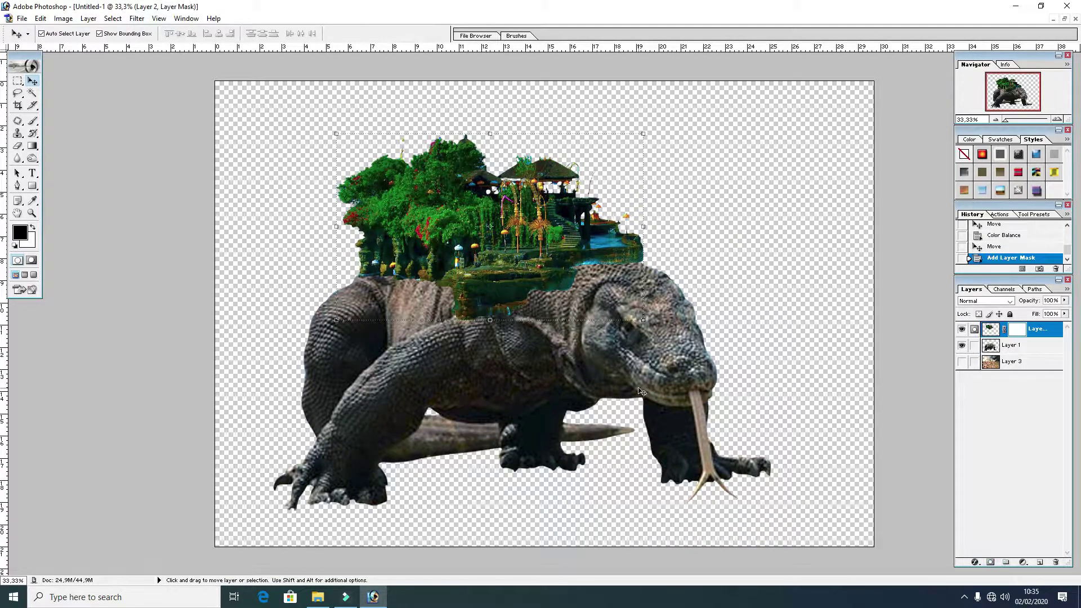
key("b")
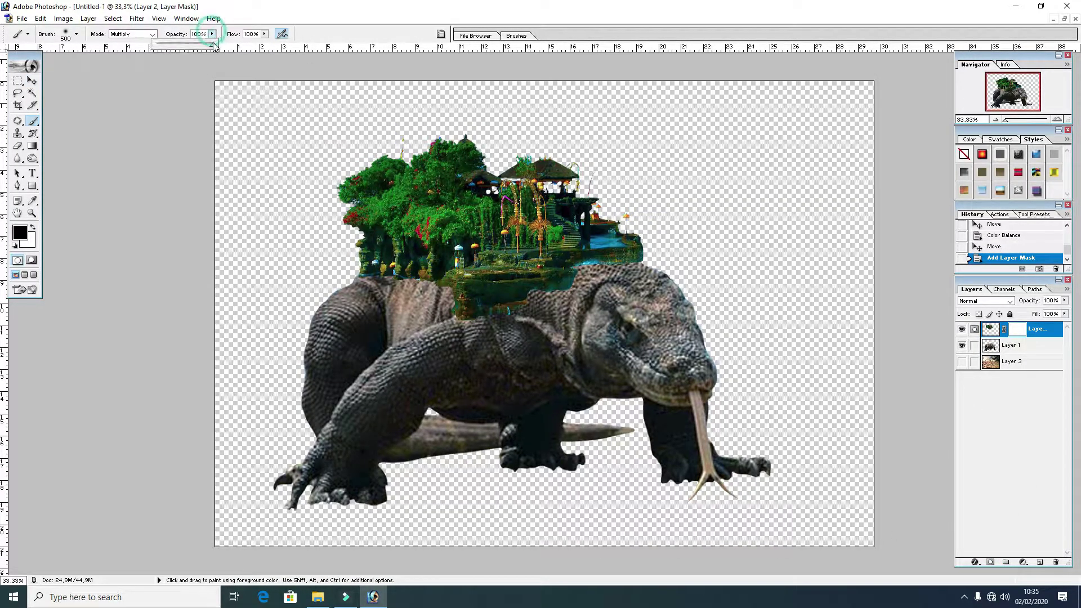
left_click_drag(212, 34, 198, 49)
key("bracketleft")
key("bracketleft")
key("bracketleft")
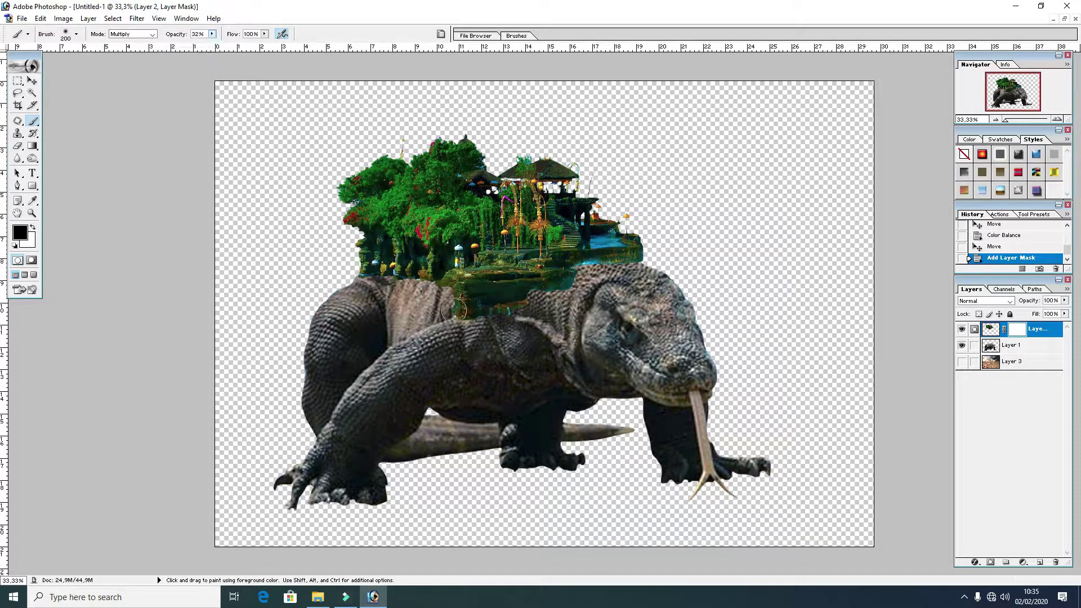
mouse_move(451, 309)
left_mouse_down()
mouse_move(508, 310)
mouse_move(459, 311)
left_mouse_up()
mouse_move(456, 309)
left_mouse_down()
mouse_move(518, 307)
mouse_move(436, 307)
left_mouse_up()
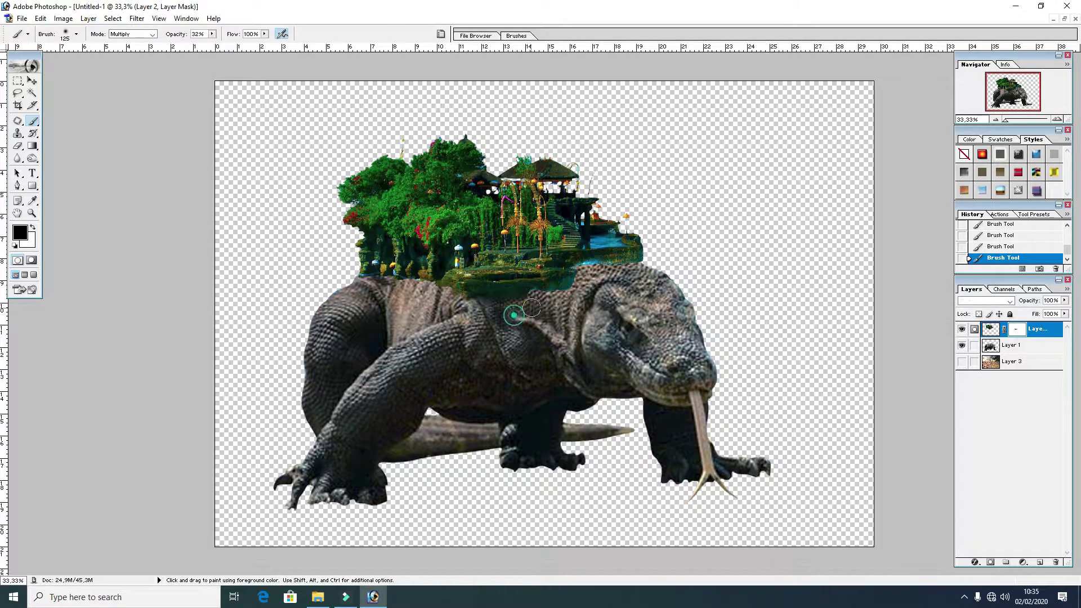
Paint the mask along the back seam, removing the teal and blue fringe
key("ctrl+alt+0")
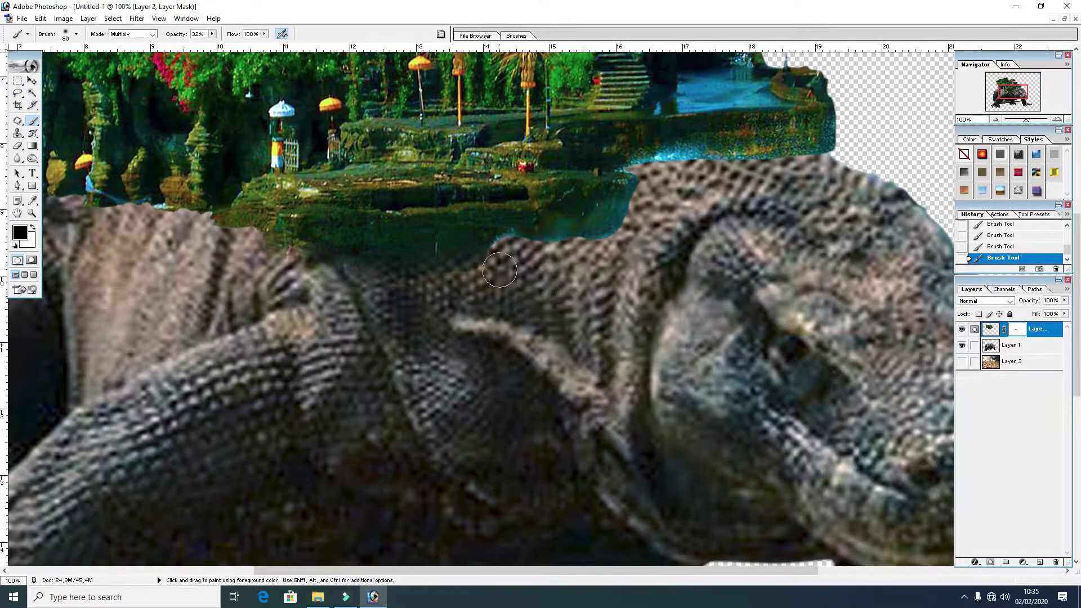
key("bracketleft")
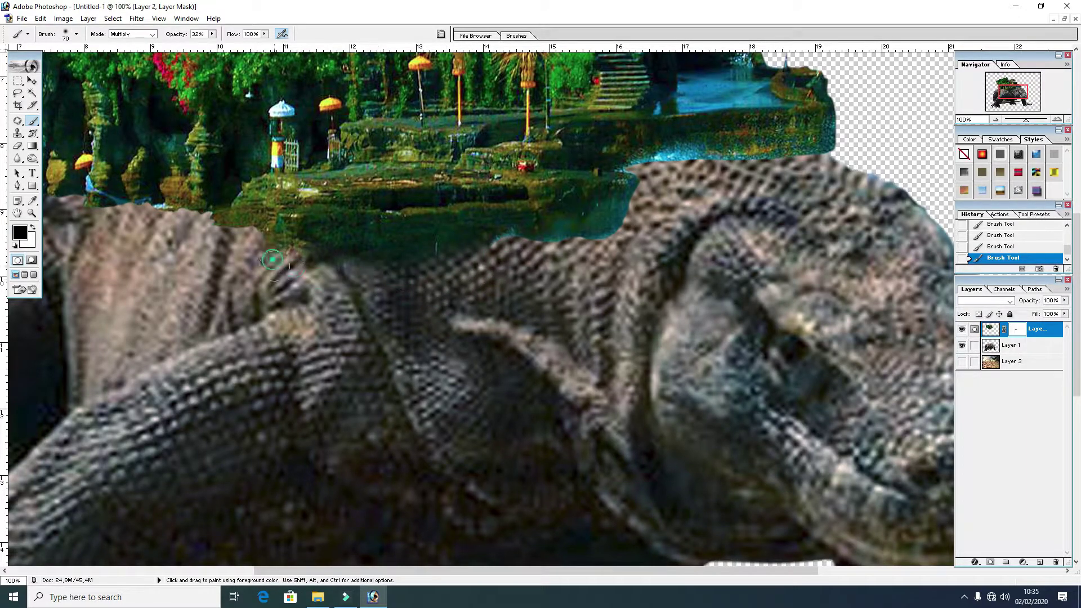
mouse_move(521, 242)
left_mouse_down()
mouse_move(555, 252)
mouse_move(636, 192)
left_mouse_up()
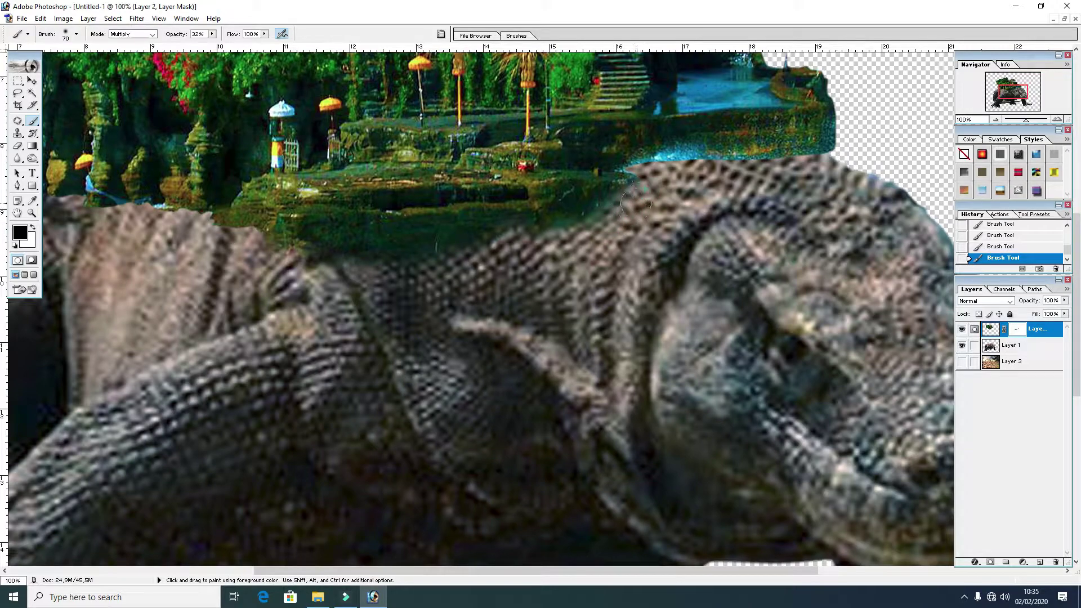
key("bracketleft")
key("bracketleft")
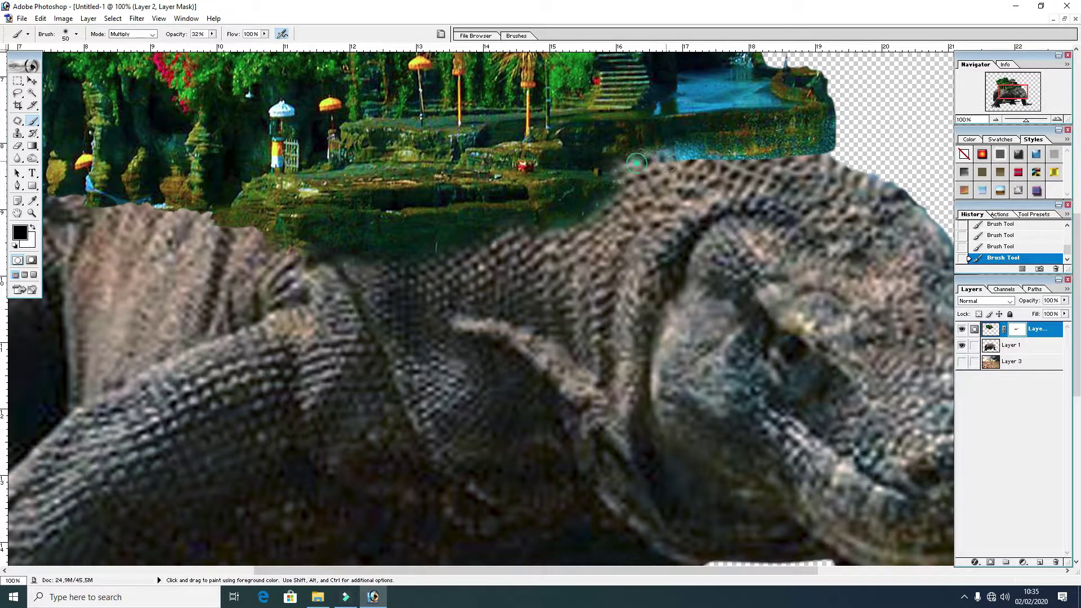
left_click_drag(636, 164, 823, 159)
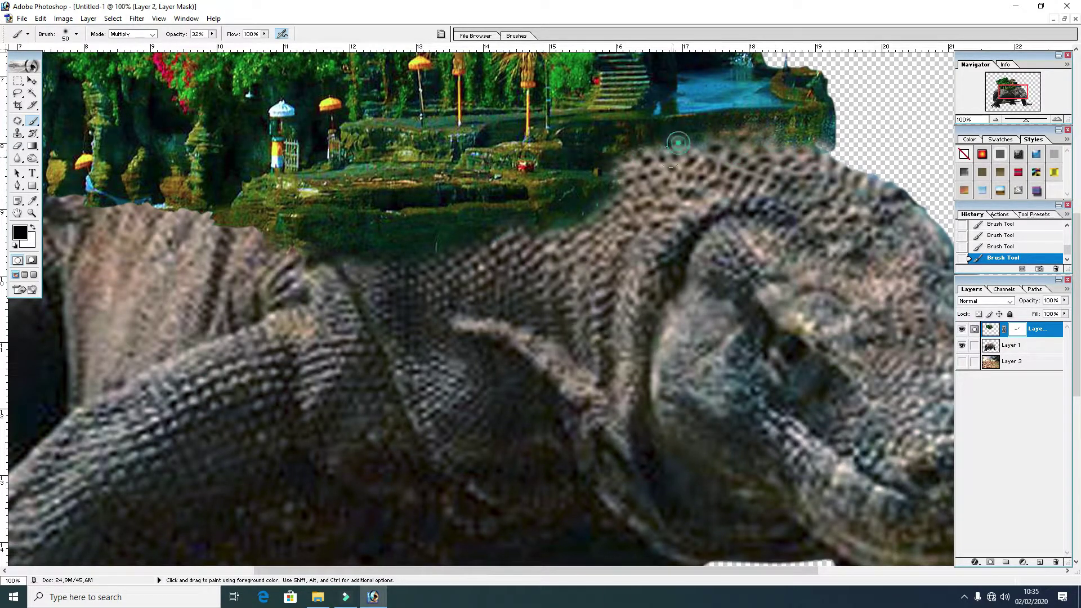
mouse_move(678, 143)
left_mouse_down()
mouse_move(414, 228)
mouse_move(248, 228)
left_mouse_up()
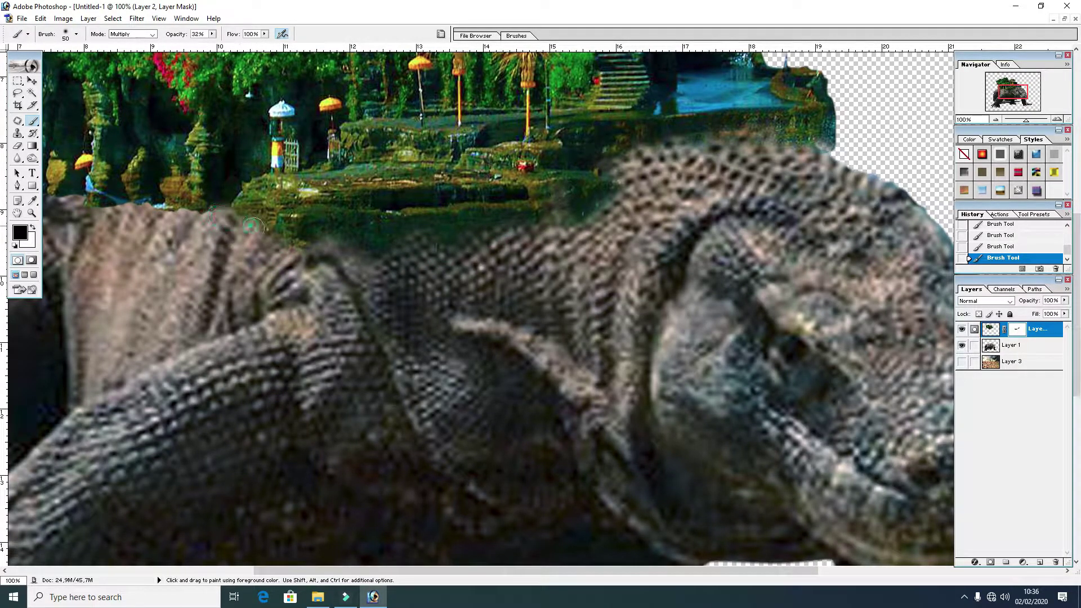
mouse_move(252, 226)
left_mouse_down()
mouse_move(191, 209)
mouse_move(534, 315)
left_mouse_up()
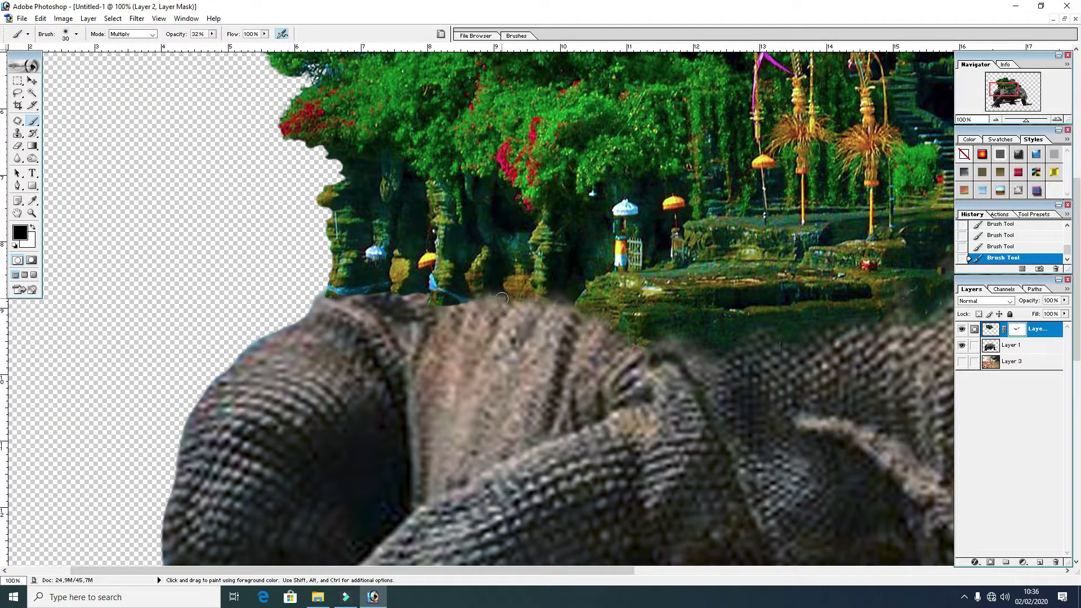
mouse_move(494, 280)
left_mouse_down()
mouse_move(512, 307)
mouse_move(574, 298)
mouse_move(419, 301)
mouse_move(460, 300)
mouse_move(463, 277)
mouse_move(530, 286)
left_mouse_up()
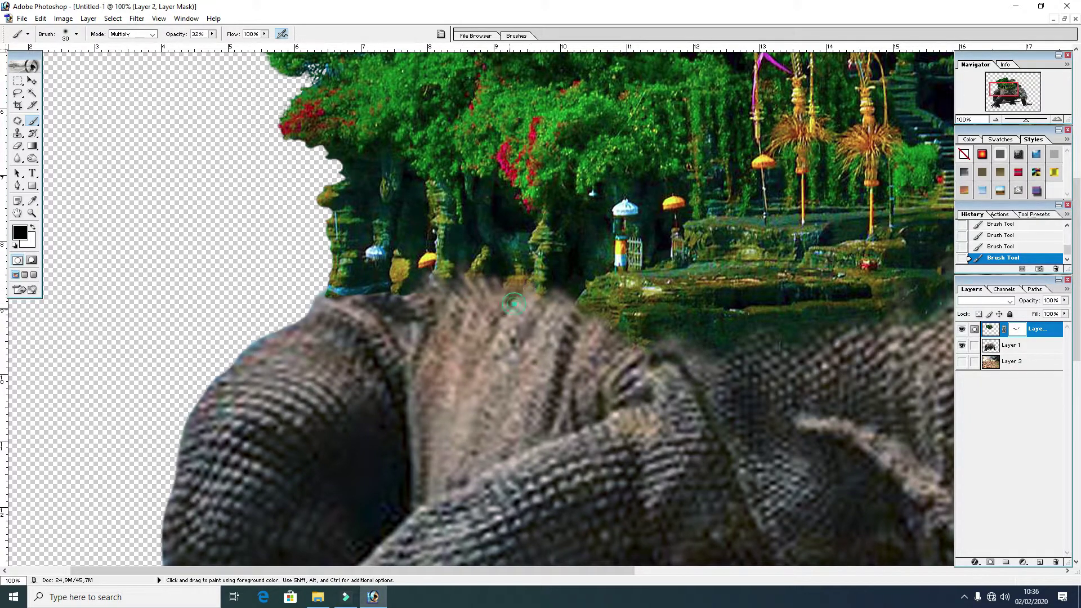
mouse_move(398, 288)
left_mouse_down()
mouse_move(335, 291)
mouse_move(392, 294)
mouse_move(375, 295)
left_mouse_up()
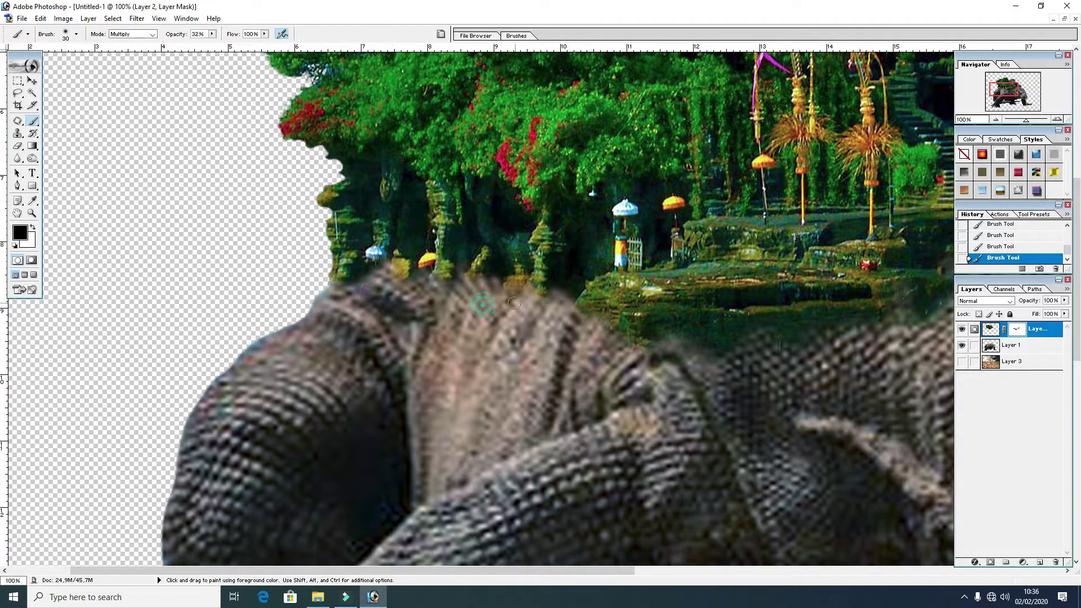
mouse_move(614, 335)
left_mouse_down()
mouse_move(650, 329)
mouse_move(636, 352)
mouse_move(608, 325)
left_mouse_up()
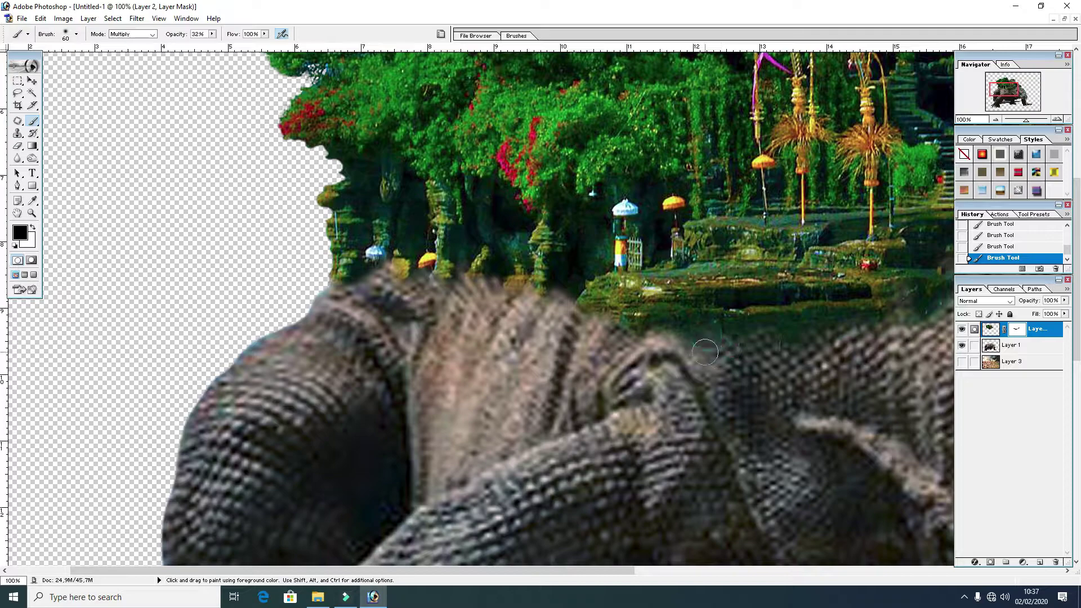
Try larger mask dabs on the komodo's back, undoing the unwanted ones
key("ctrl+minus")
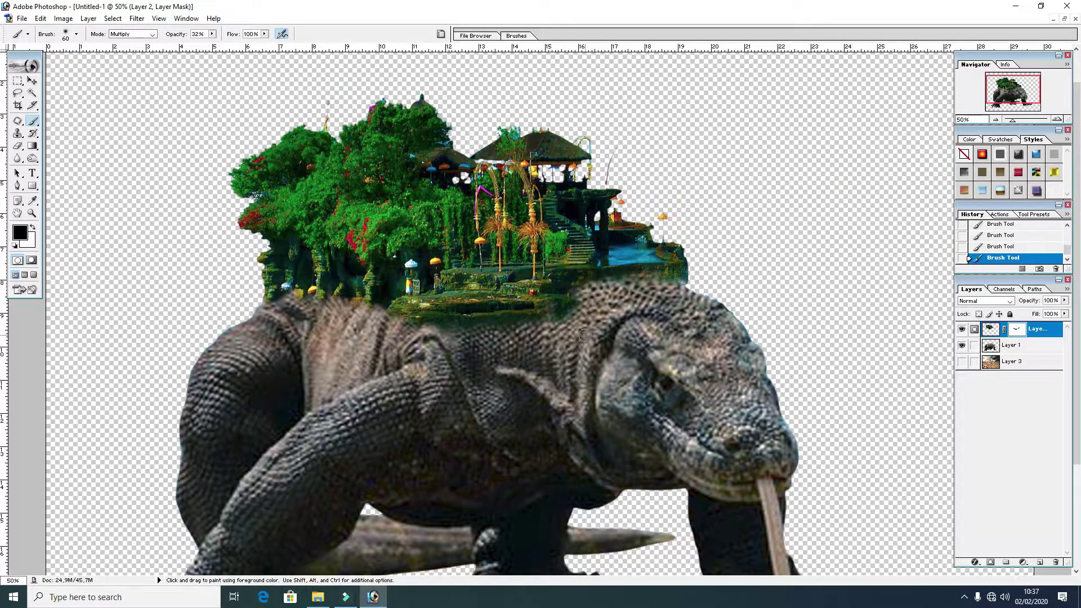
key("bracketright")
key("bracketright")
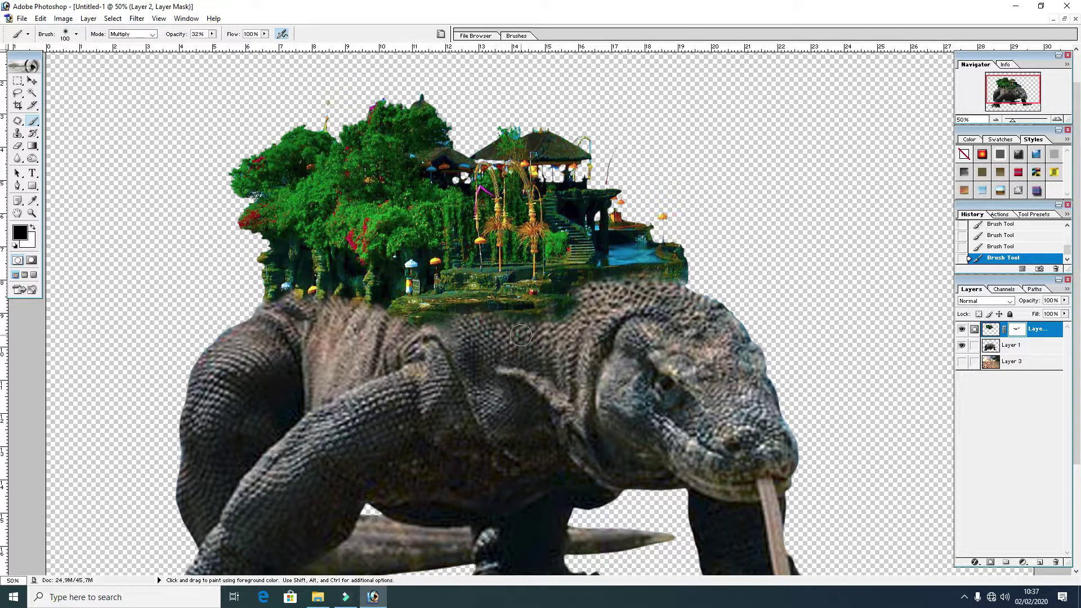
left_click(550, 332)
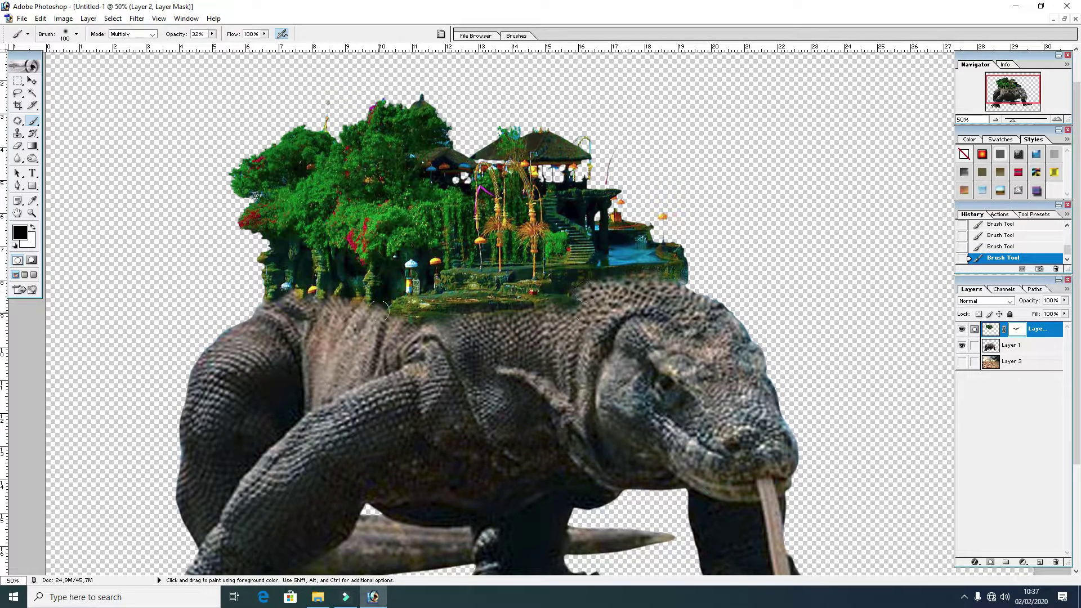
key("ctrl+z")
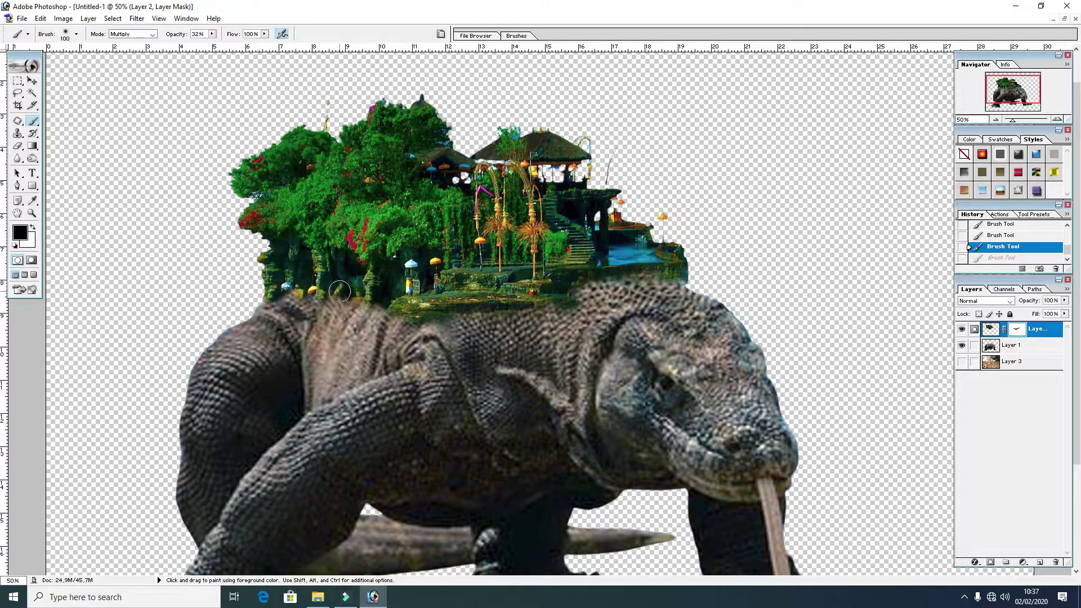
left_click(340, 291)
left_click(291, 306)
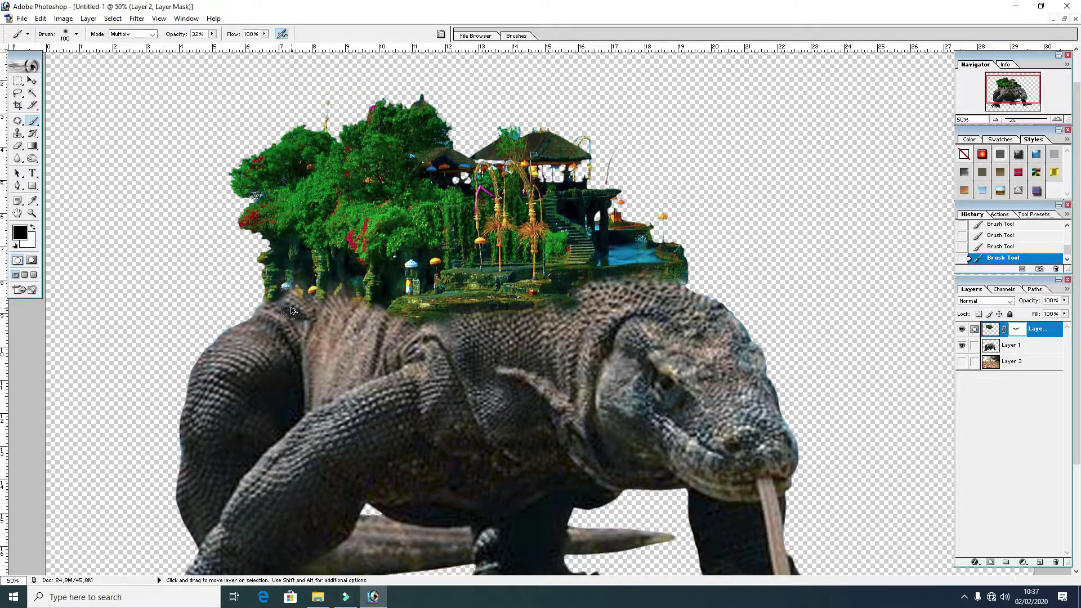
key("ctrl+z")
Slightly narrow the island and pull its top-right corner down with Free Transform
key("v")
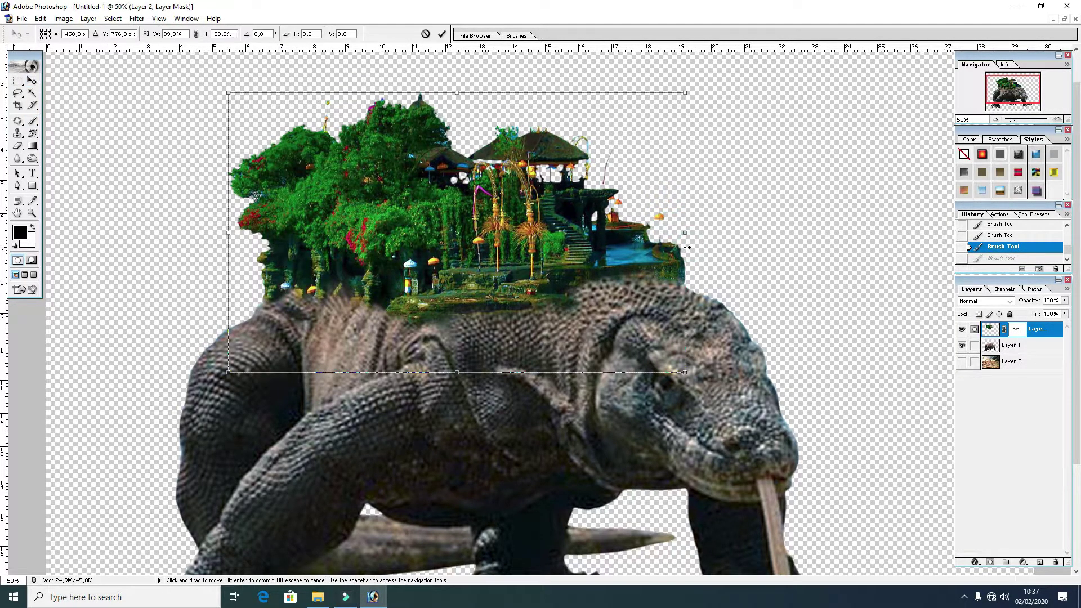
left_click_drag(690, 247, 686, 242)
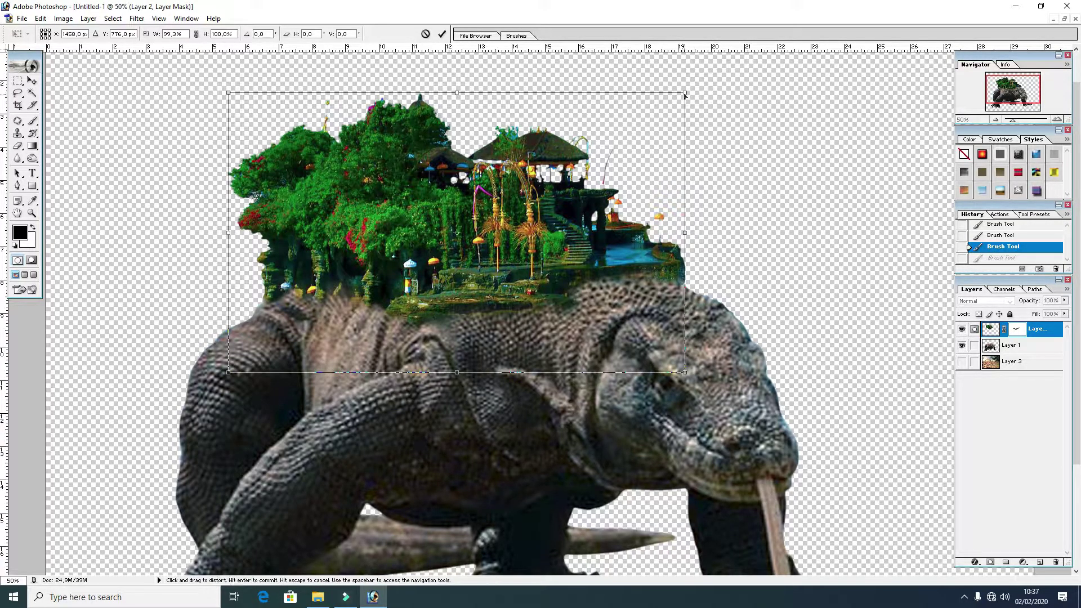
left_click_drag(685, 92, 684, 101)
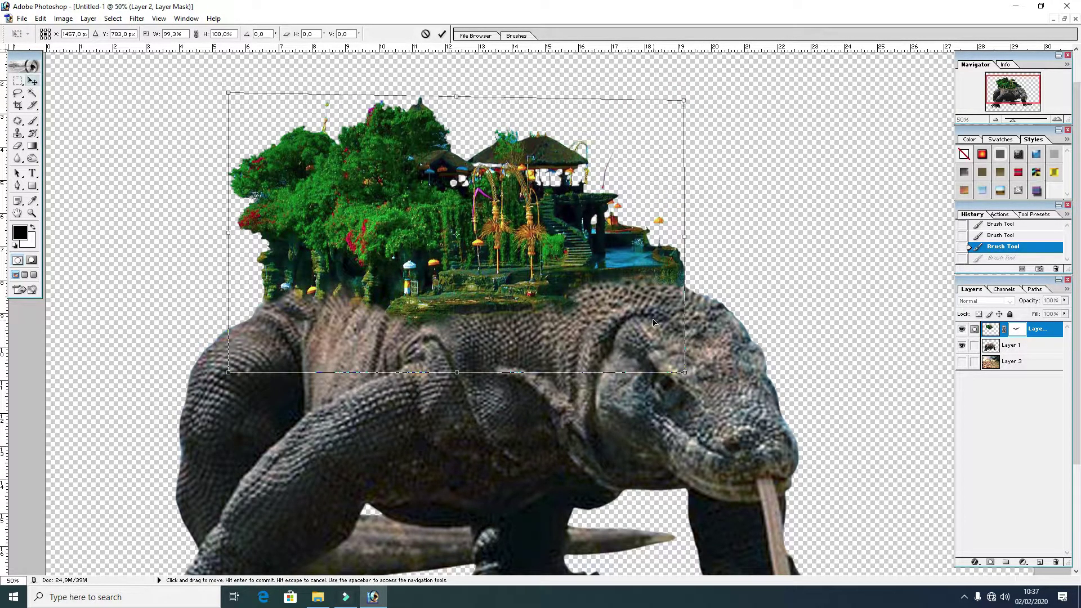
key("Return")
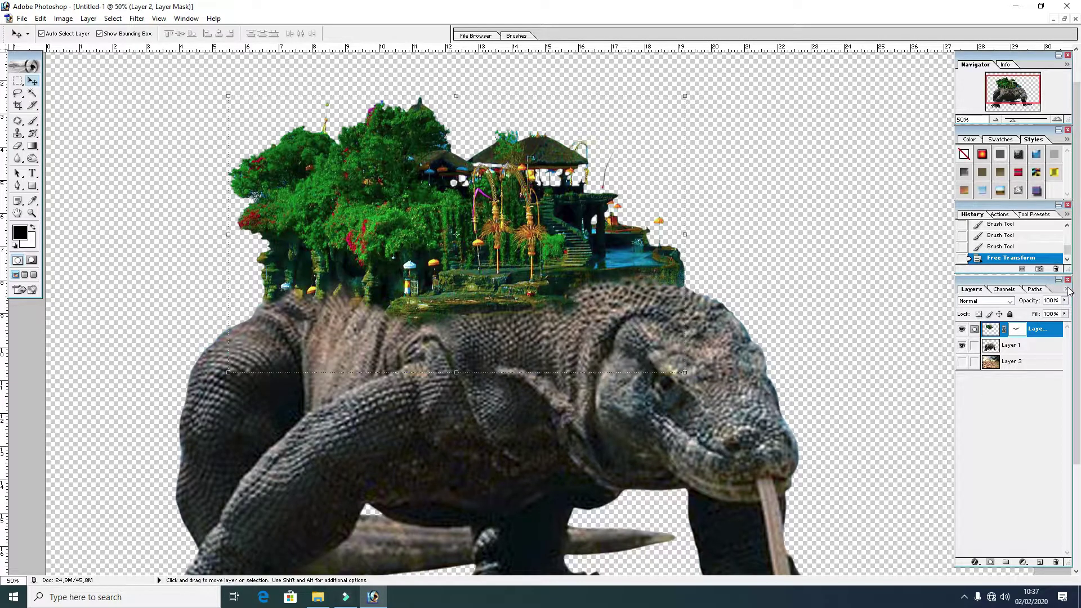
Try Merge Visible on the island and komodo layers, then undo it
left_click(1068, 290)
left_click(1008, 463)
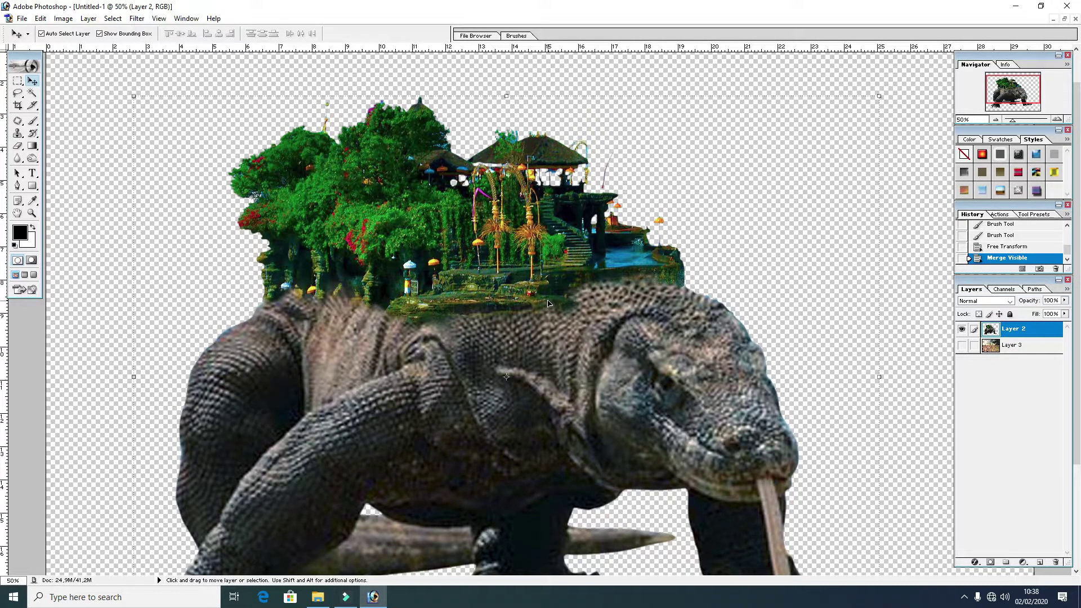
key("ctrl+z")
key("ctrl+minus")
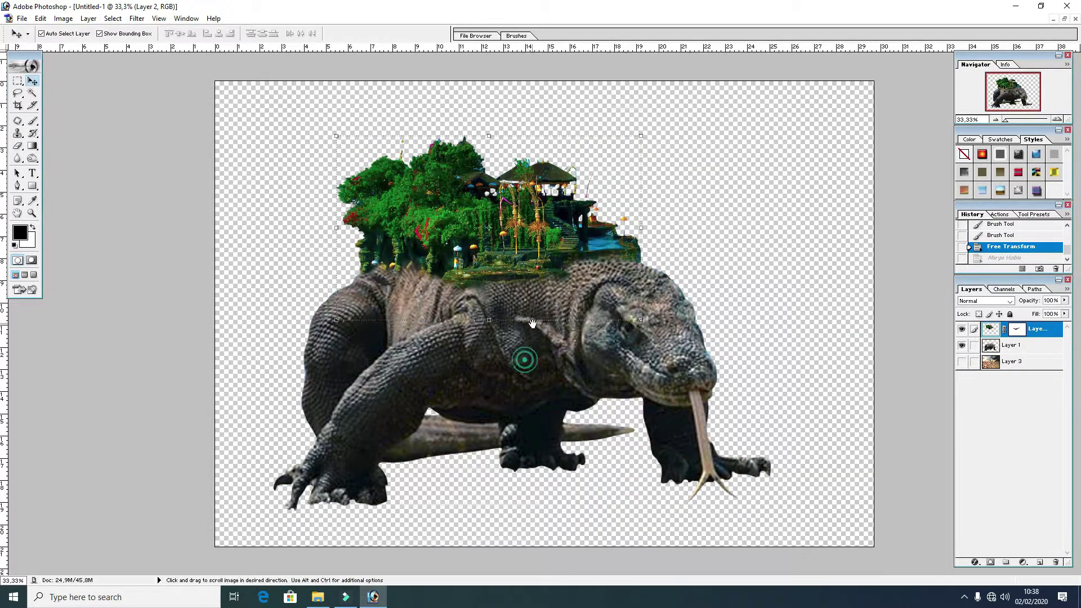
Nudge the komodo's Levels black slider slightly, then merge visible island and komodo layers
left_click(490, 345)
key("ctrl+l")
left_click_drag(740, 395, 743, 397)
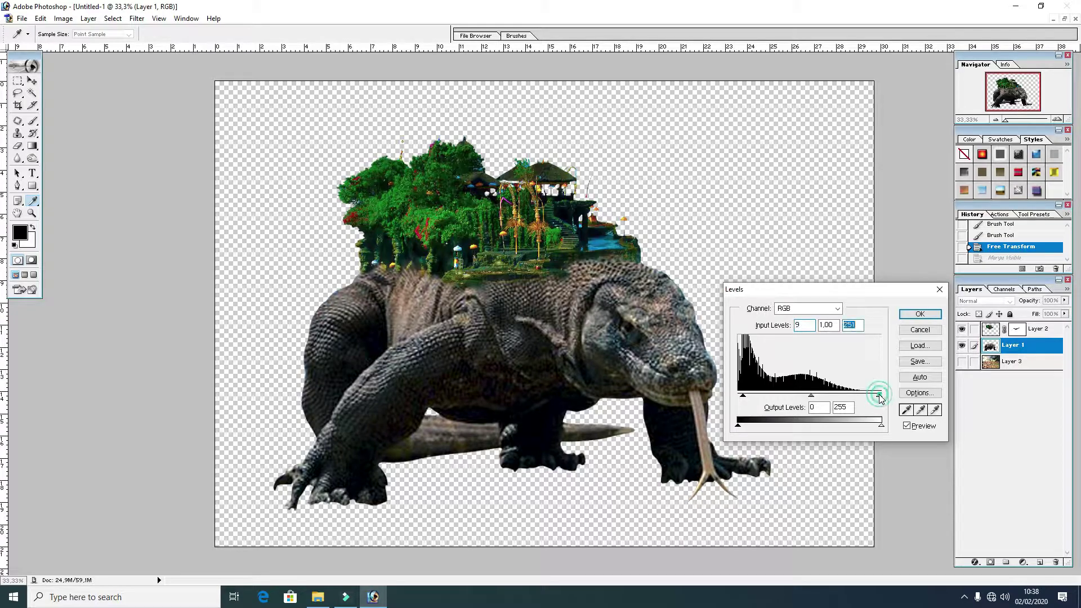
key("Return")
key("v")
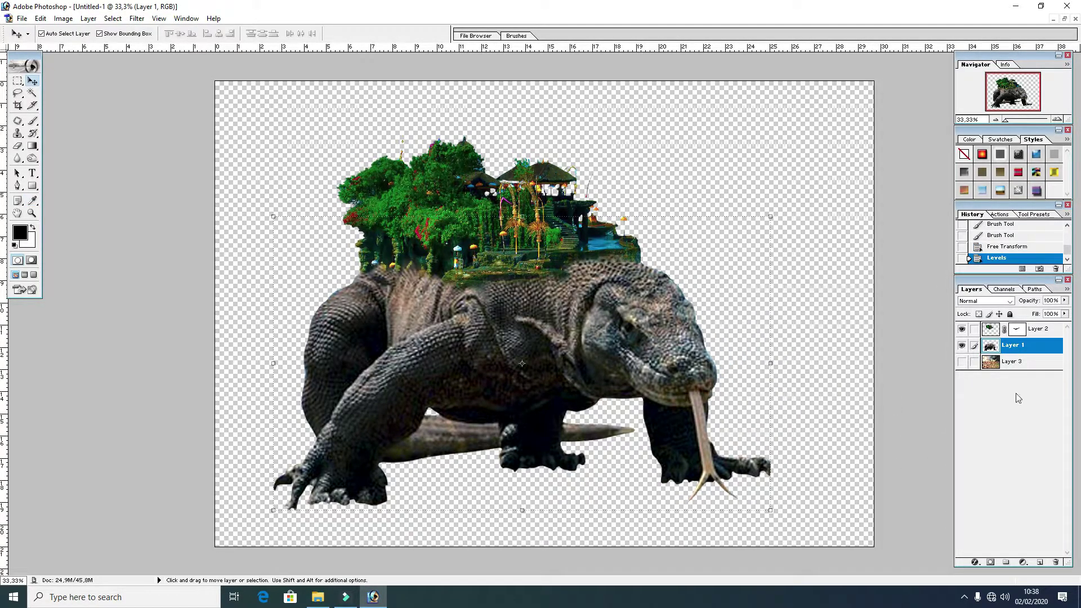
left_click(1068, 293)
left_click(1008, 465)
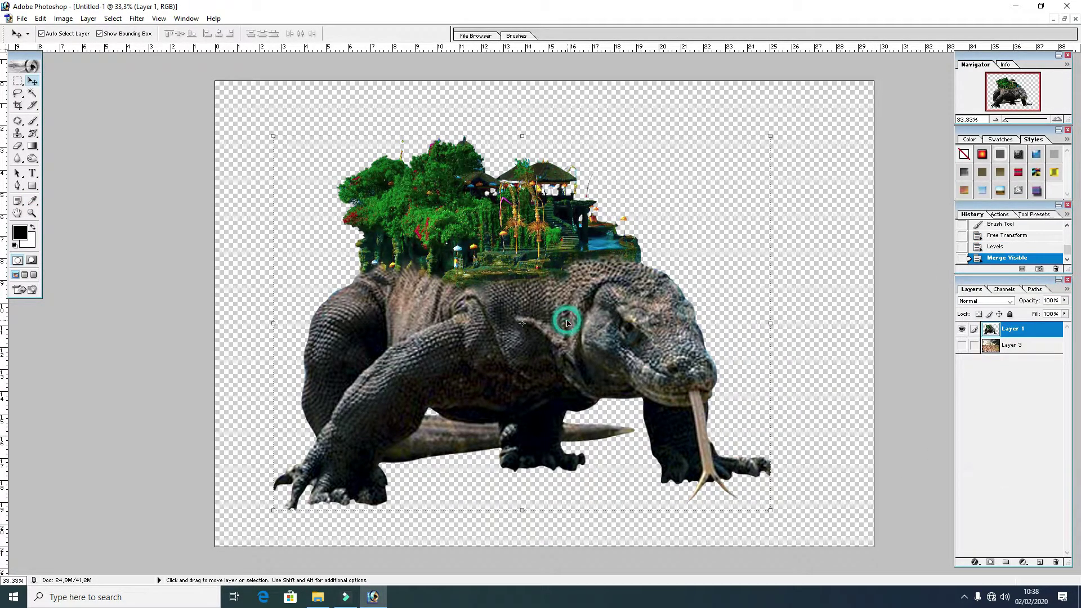
Sample dark green from the island foliage and set the brush to 30% opacity
key("b")
left_click(17, 237)
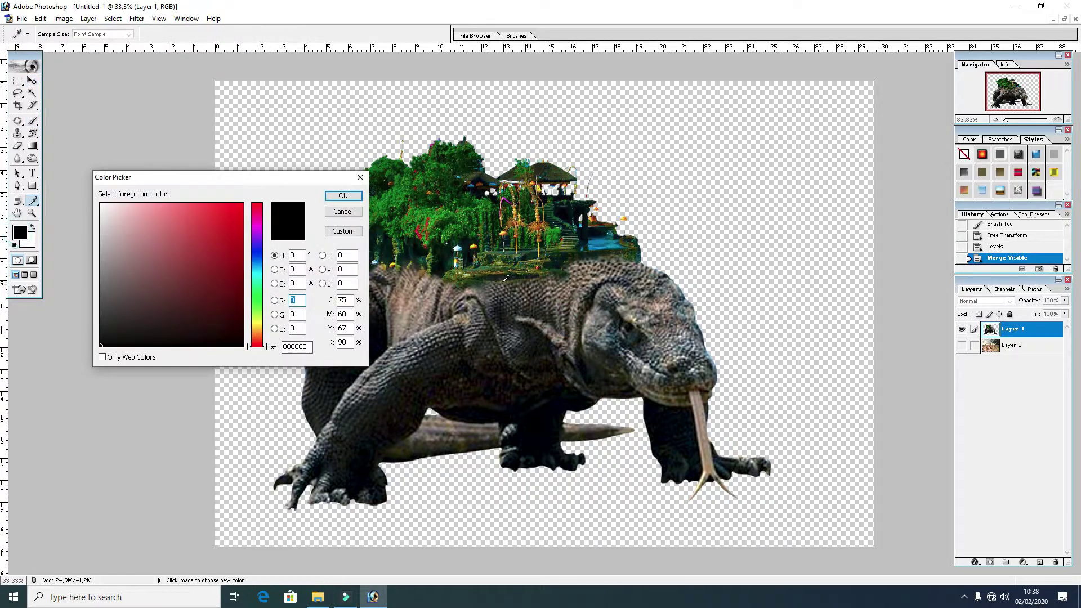
left_click(474, 276)
key("Return")
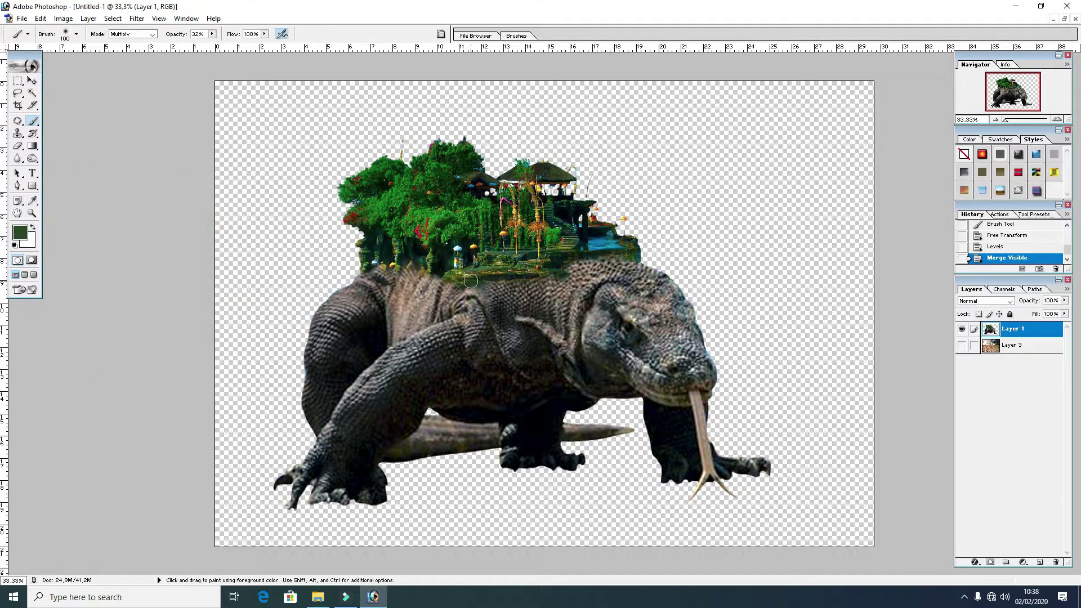
key("ctrl+plus")
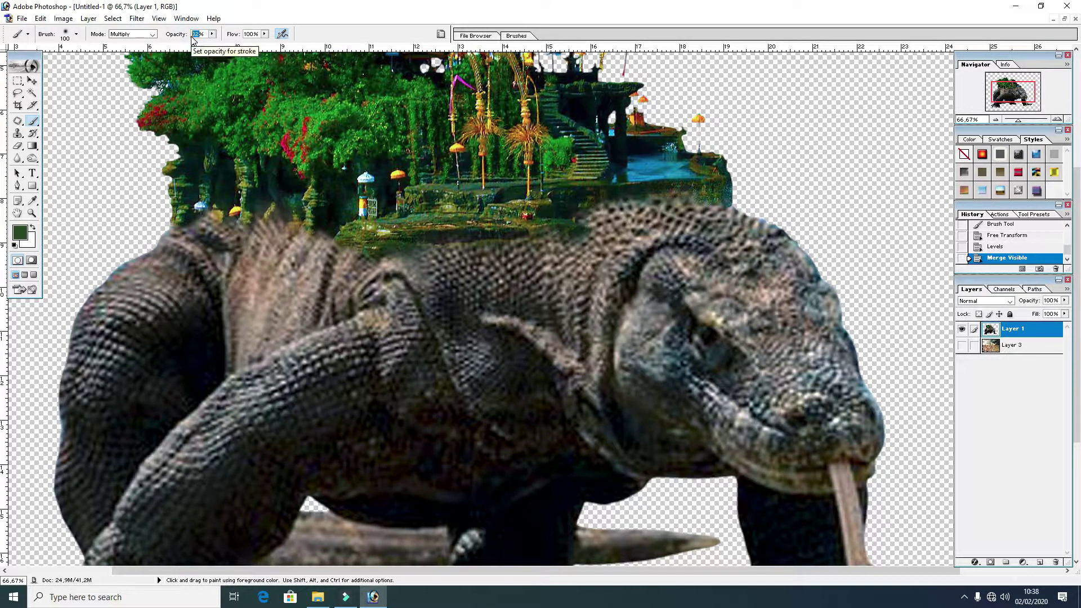
type("30")
Paint dark green shading along the dragon's back, neck and left shoulder beneath the island
mouse_move(394, 250)
left_mouse_down()
mouse_move(709, 214)
mouse_move(670, 193)
left_mouse_up()
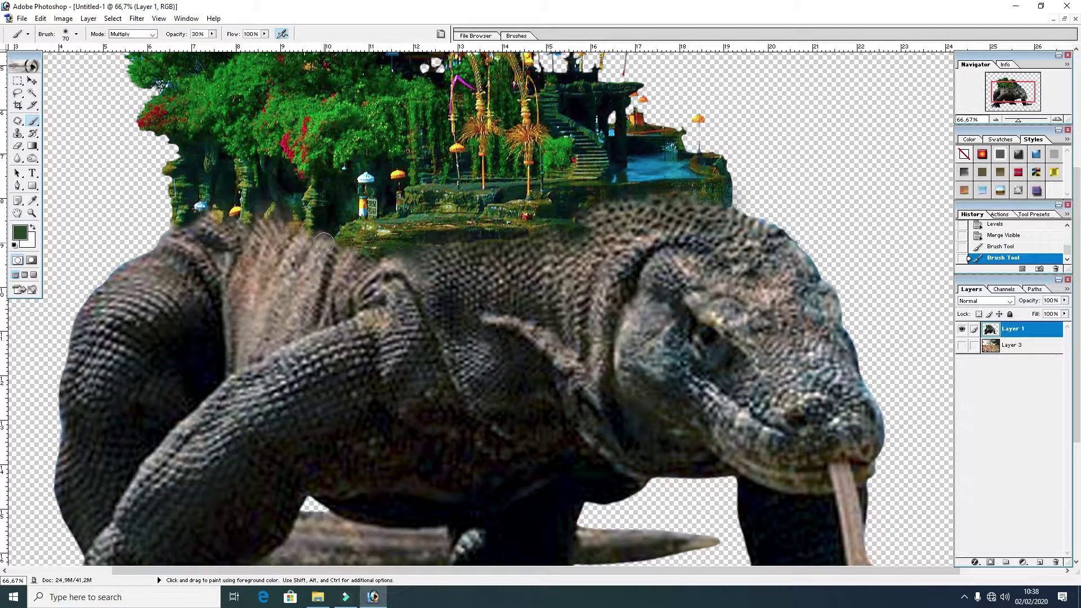
key("bracketright")
key("bracketright")
key("bracketright")
left_click_drag(324, 243, 221, 254)
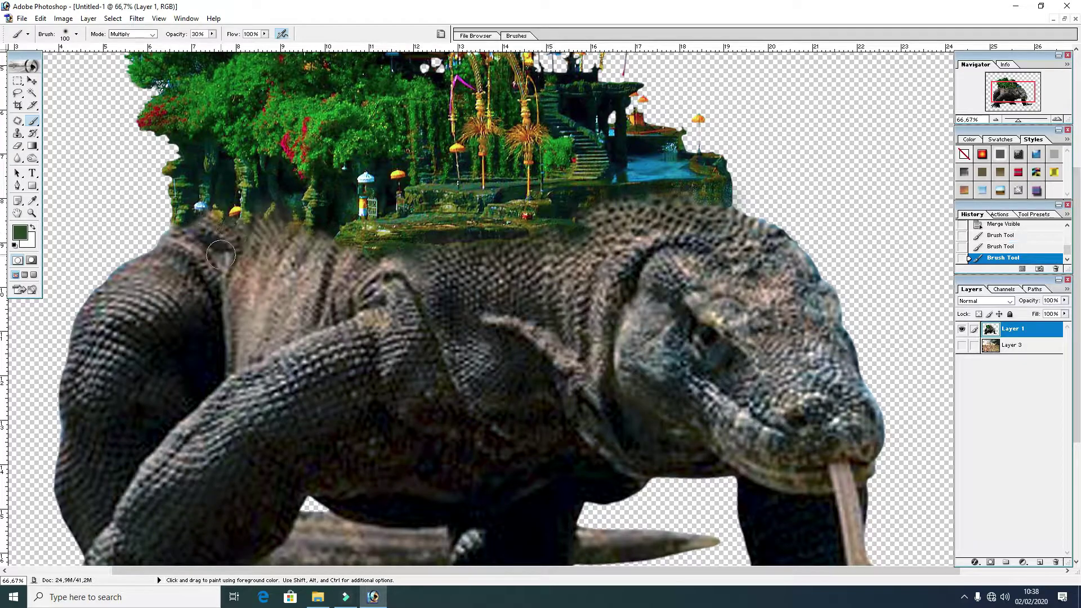
left_click_drag(313, 239, 326, 312)
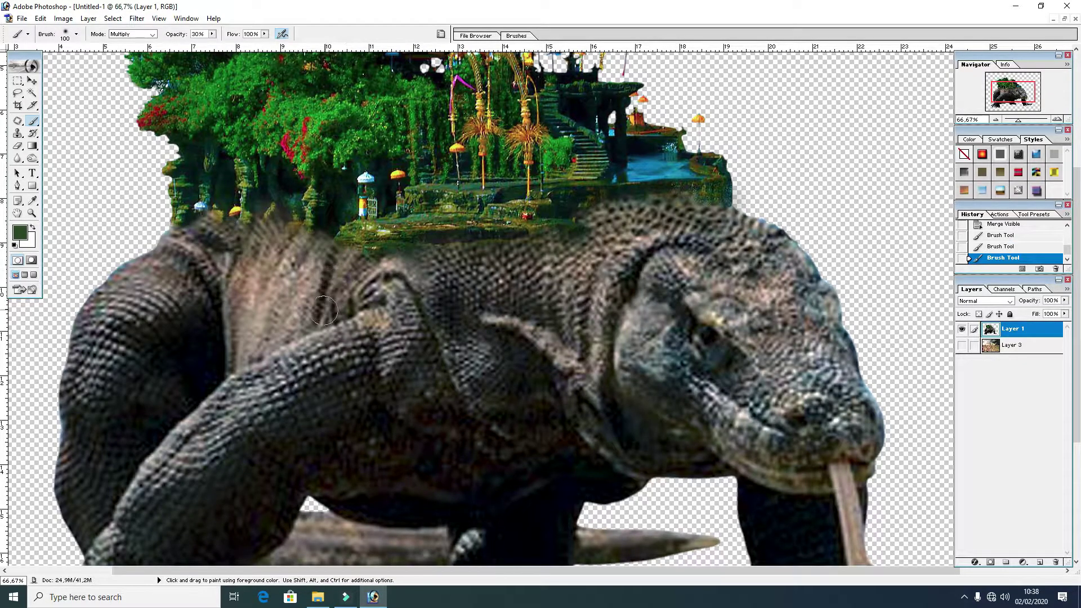
key("v")
key("ctrl+minus")
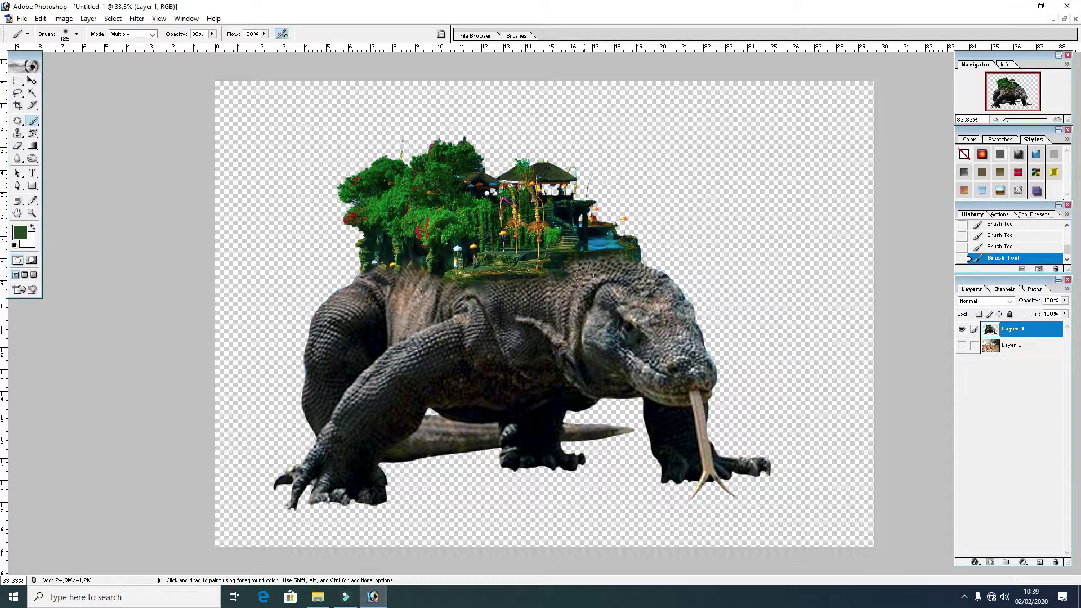
mouse_move(585, 274)
left_mouse_down()
mouse_move(670, 299)
mouse_move(619, 355)
left_mouse_up()
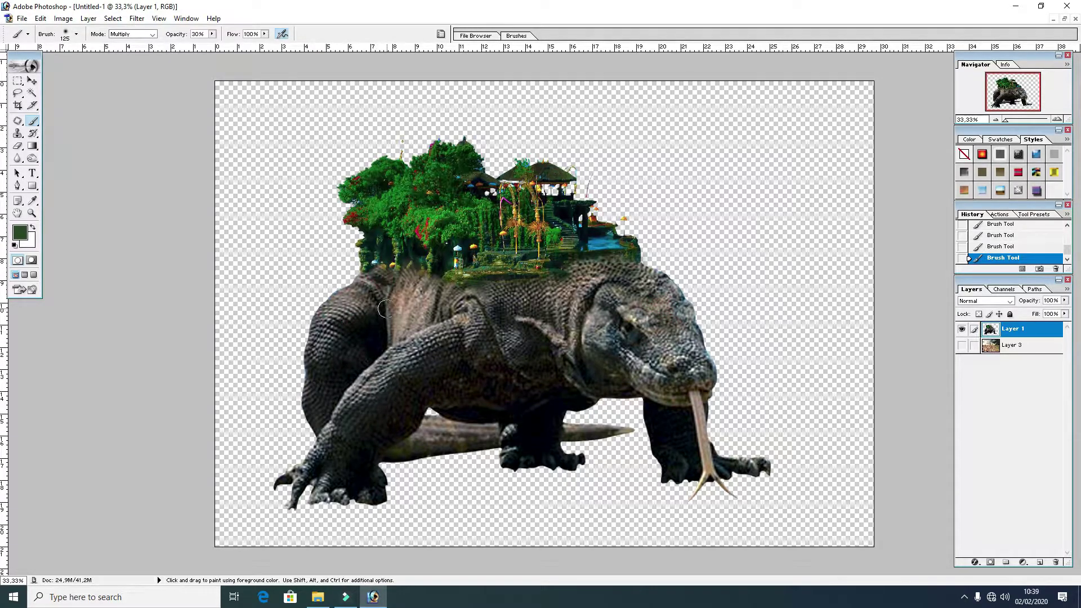
left_click_drag(378, 286, 440, 297)
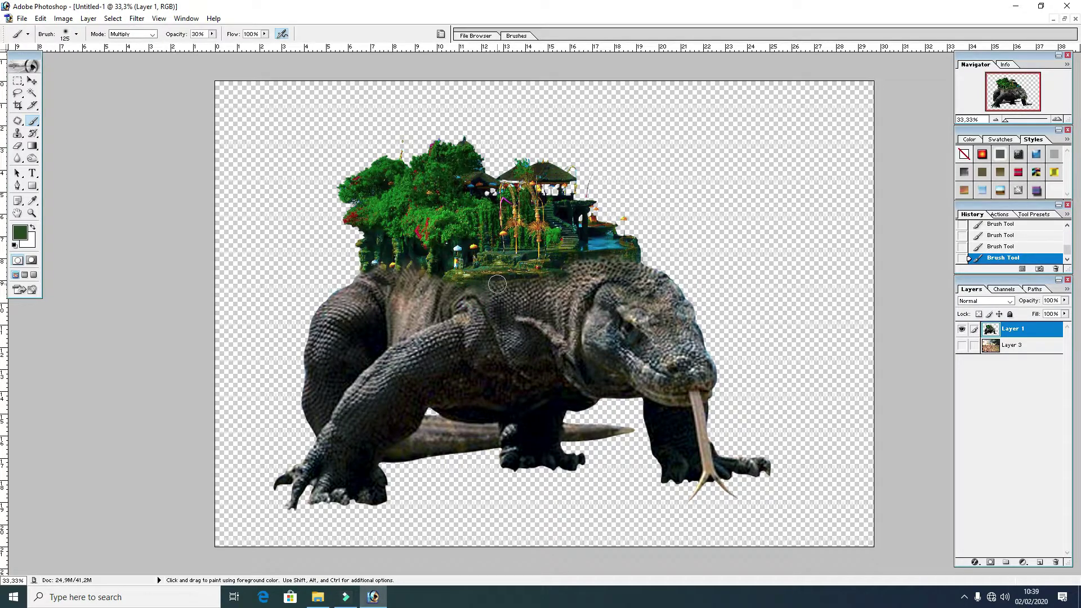
Burn the back beneath the island darker, then undo the last two burn strokes
key("o")
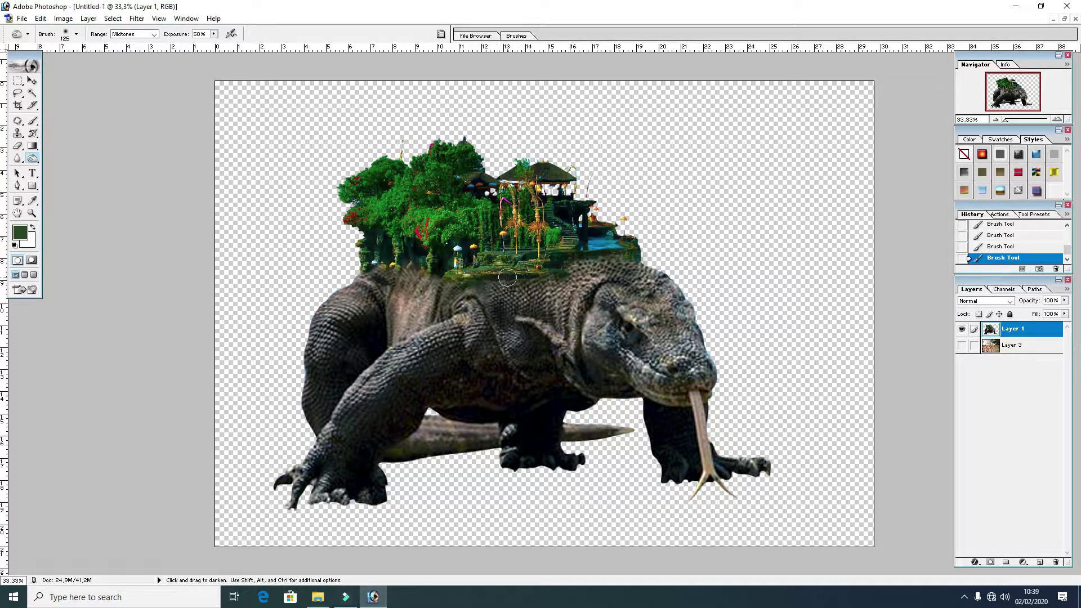
left_click(506, 278, "ctrl")
left_click_drag(582, 208, 692, 198)
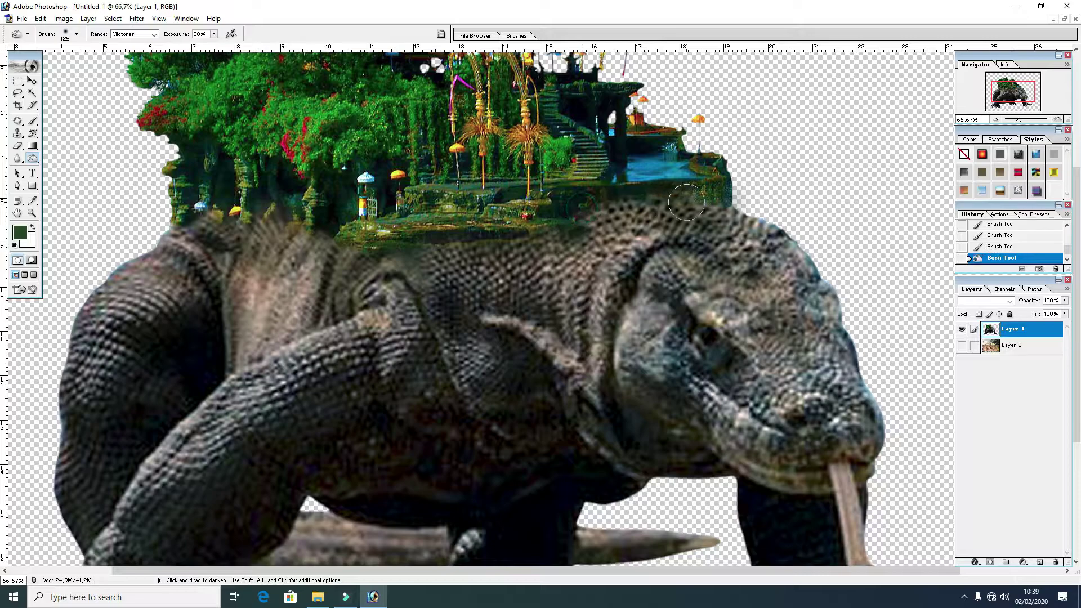
mouse_move(557, 228)
left_mouse_down()
mouse_move(311, 234)
mouse_move(191, 214)
left_mouse_up()
left_click_drag(404, 273, 651, 211)
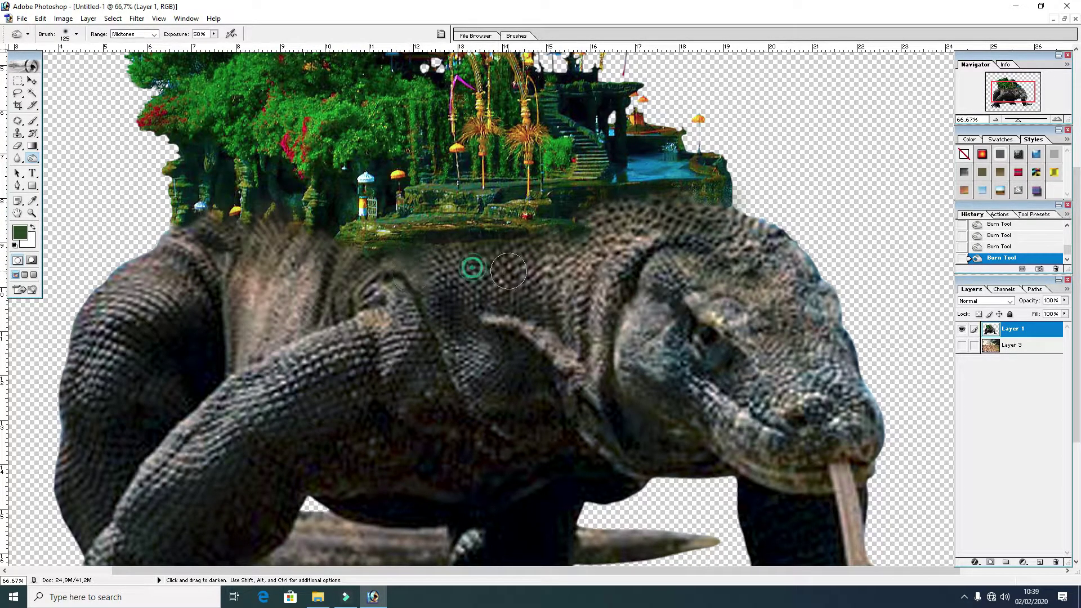
key("ctrl+minus")
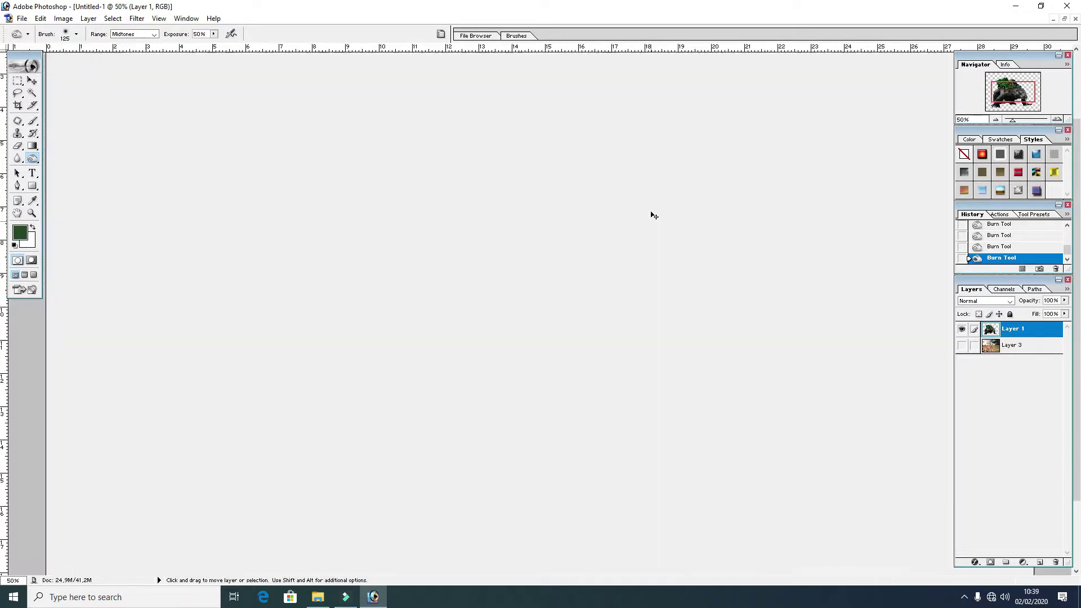
key("ctrl+minus")
key("ctrl+minus")
key("ctrl+alt+z")
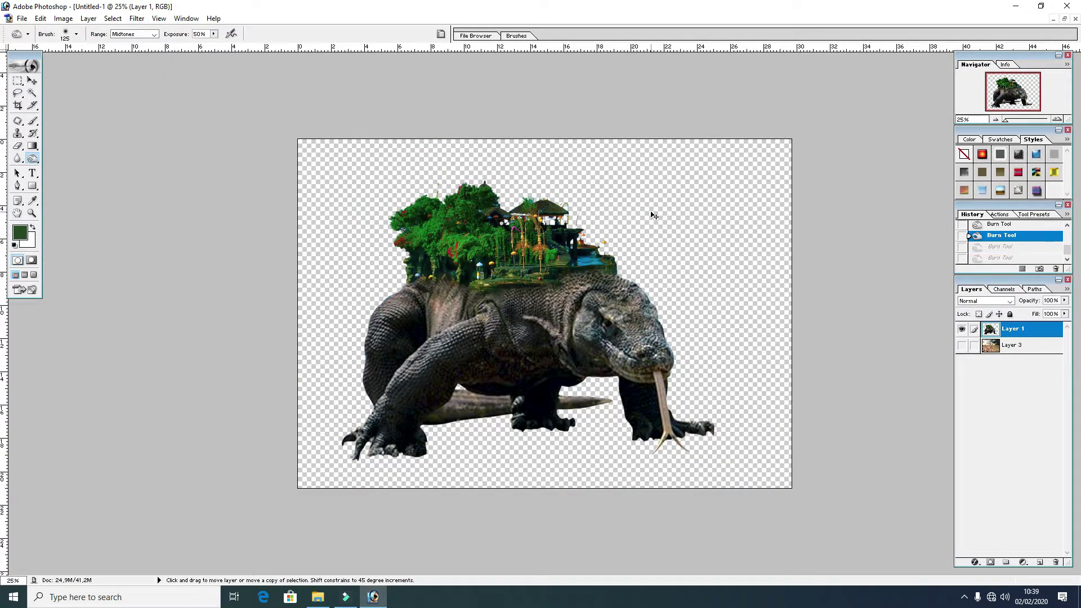
key("ctrl+alt+z")
Shift the dragon slightly right, show the cracked-desert Layer 3 and select it
key("v")
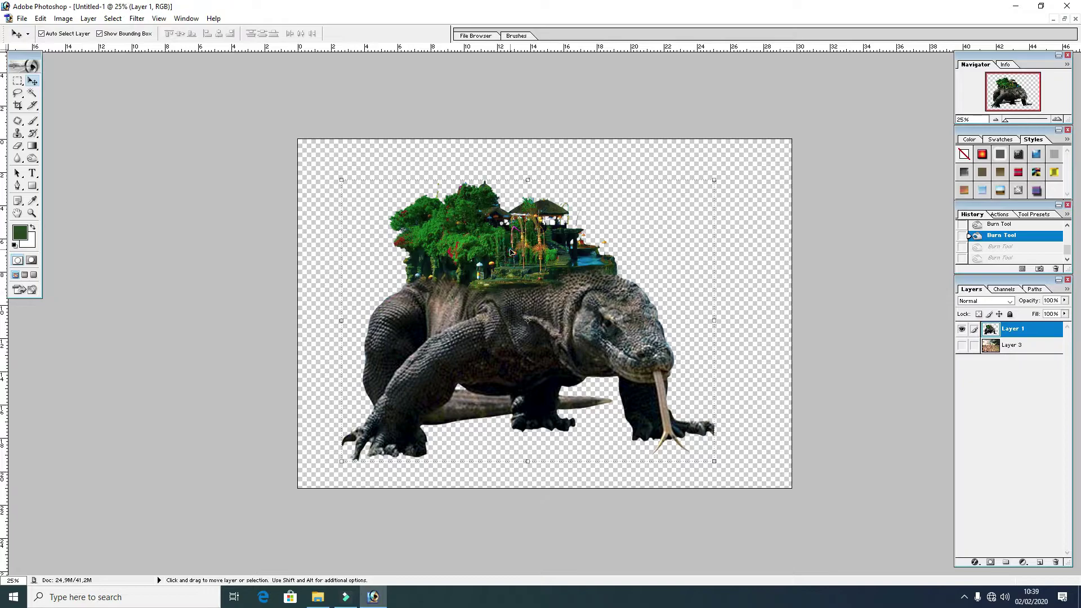
left_click_drag(501, 255, 523, 266)
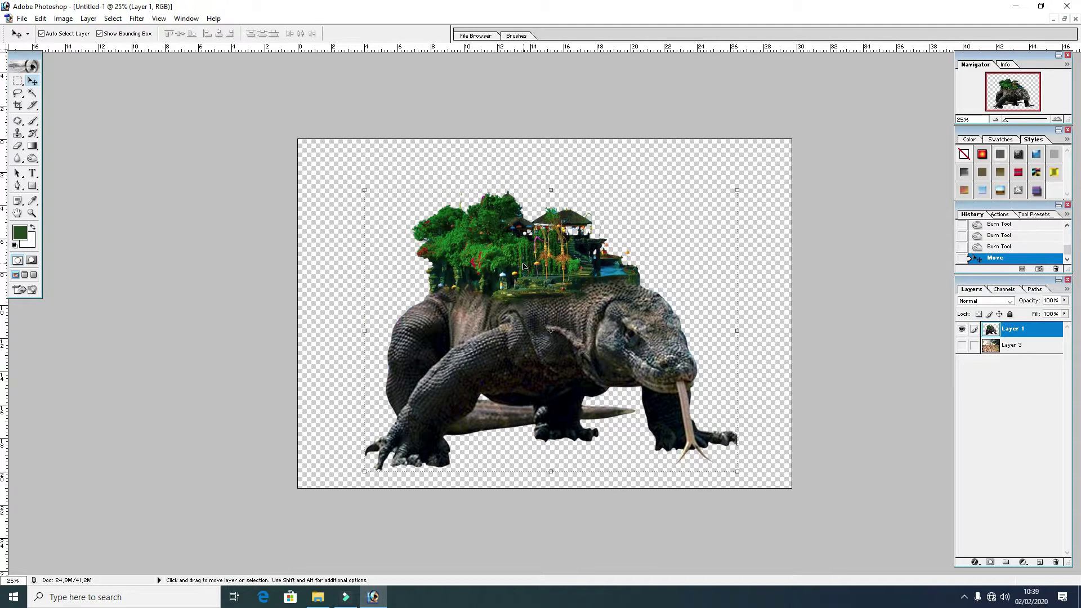
left_click(962, 345)
left_click_drag(581, 326, 582, 327)
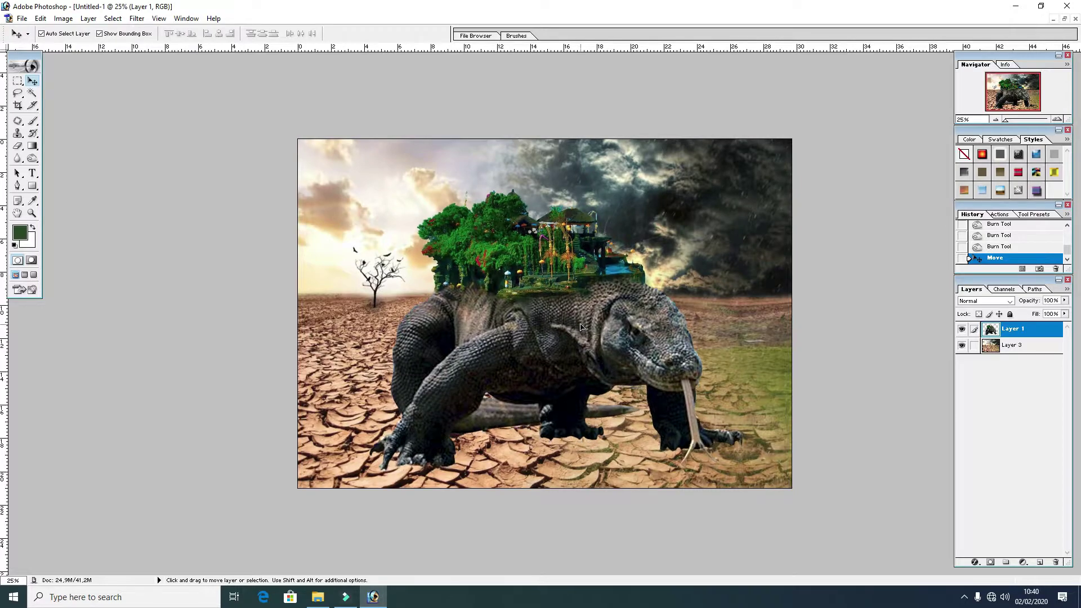
left_click(774, 189)
Desaturate Layer 3 to black-and-white with Hue/Saturation at -100
key("ctrl+u")
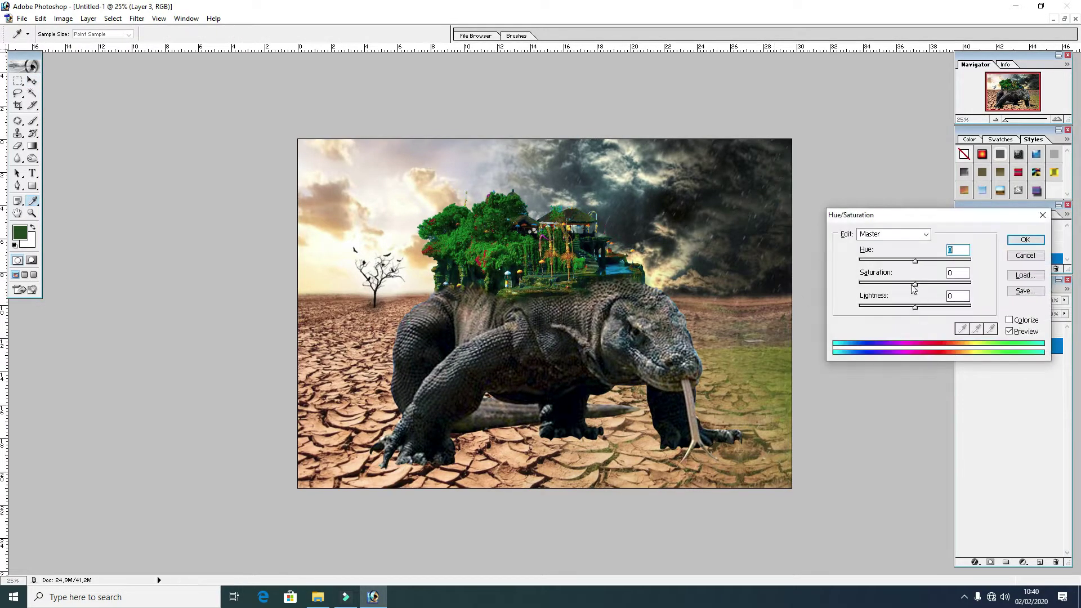
left_click_drag(915, 283, 842, 288)
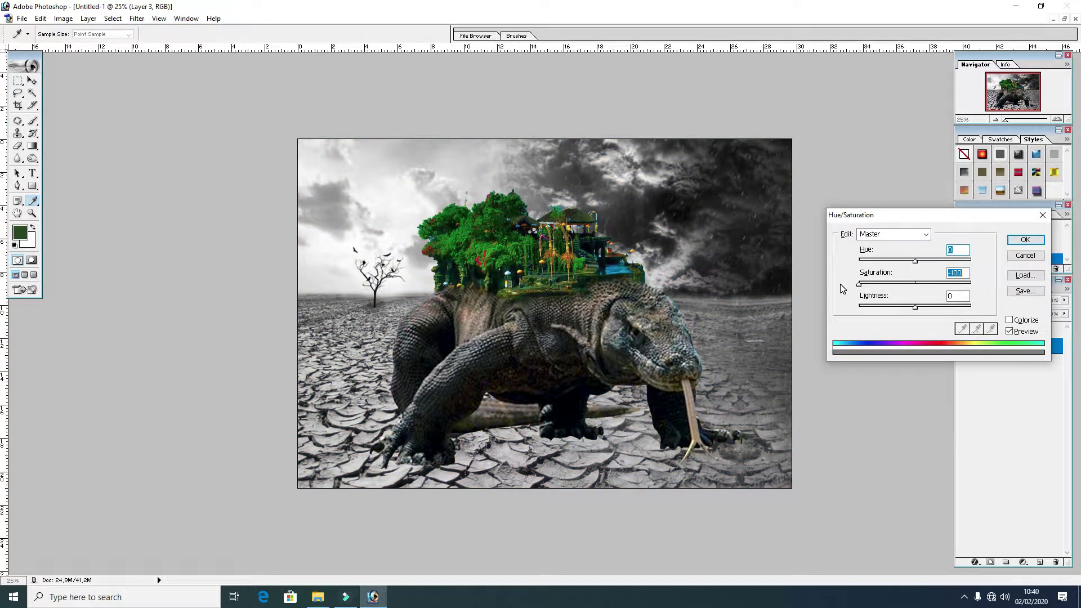
left_click(1021, 242)
left_click(582, 314)
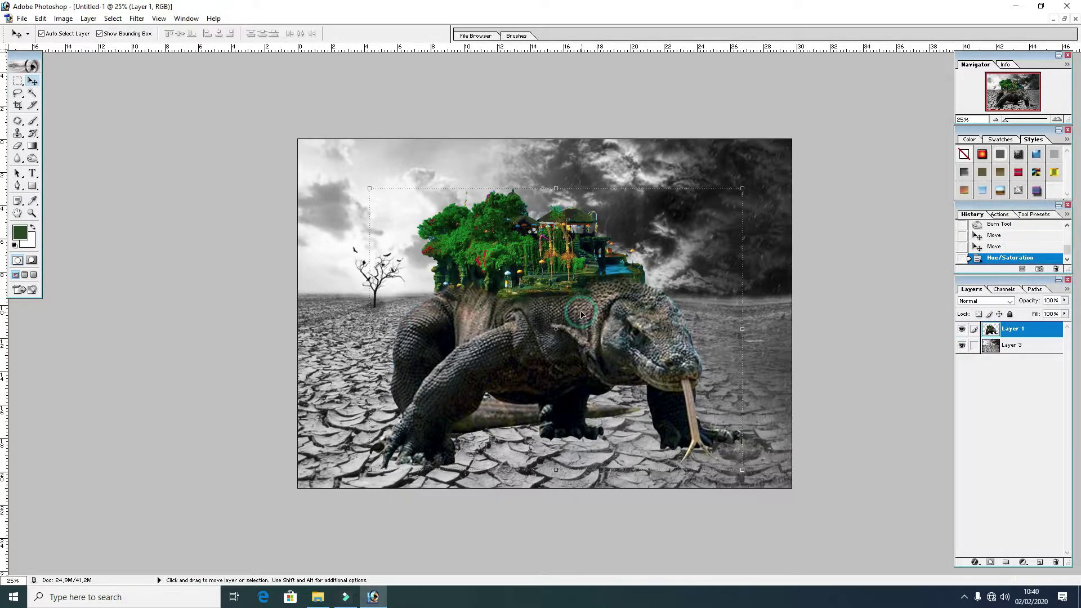
Bring the ocean sunset image into the composition as a new layer
left_click(1063, 19)
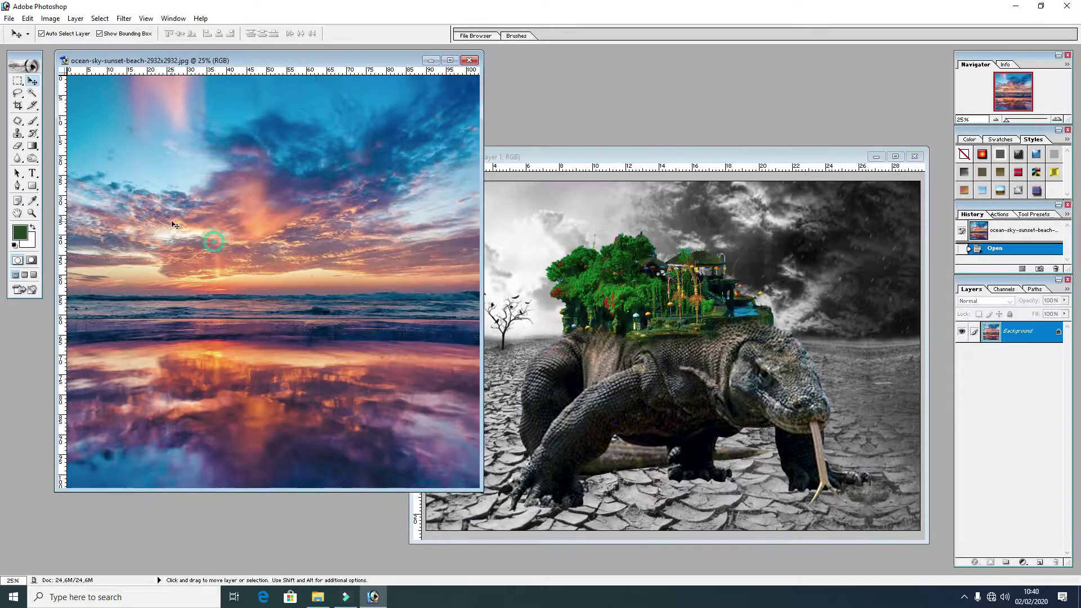
left_click_drag(236, 270, 670, 349)
left_click(470, 60)
left_click(895, 156)
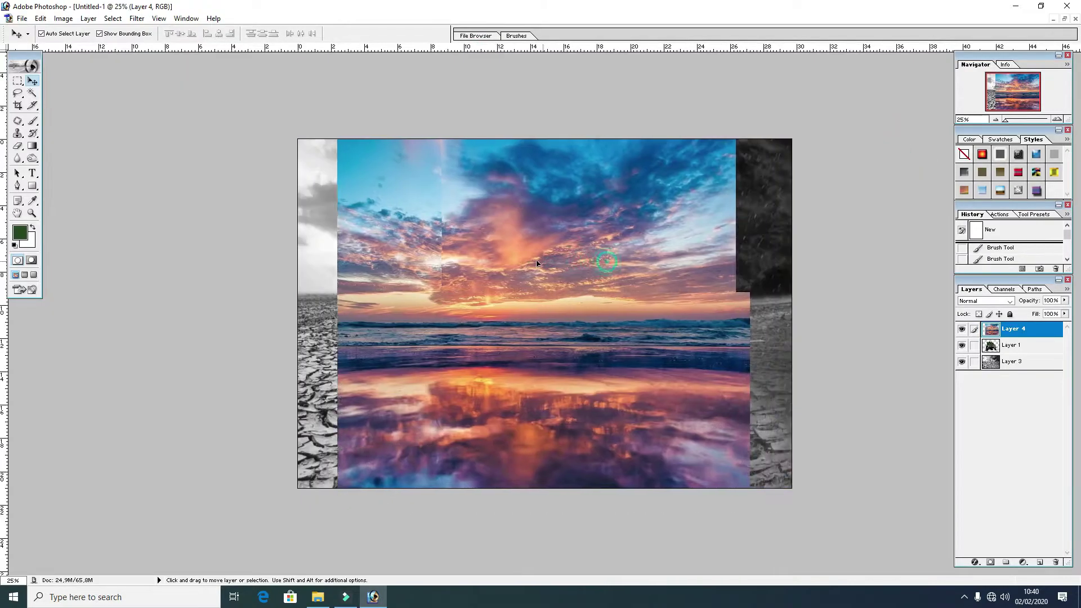
left_click_drag(689, 242, 603, 242)
Stretch the ocean layer to cover the canvas and place it behind the dragon
key("ctrl+t")
left_click_drag(711, 307, 791, 314)
left_click_drag(544, 100, 544, 125)
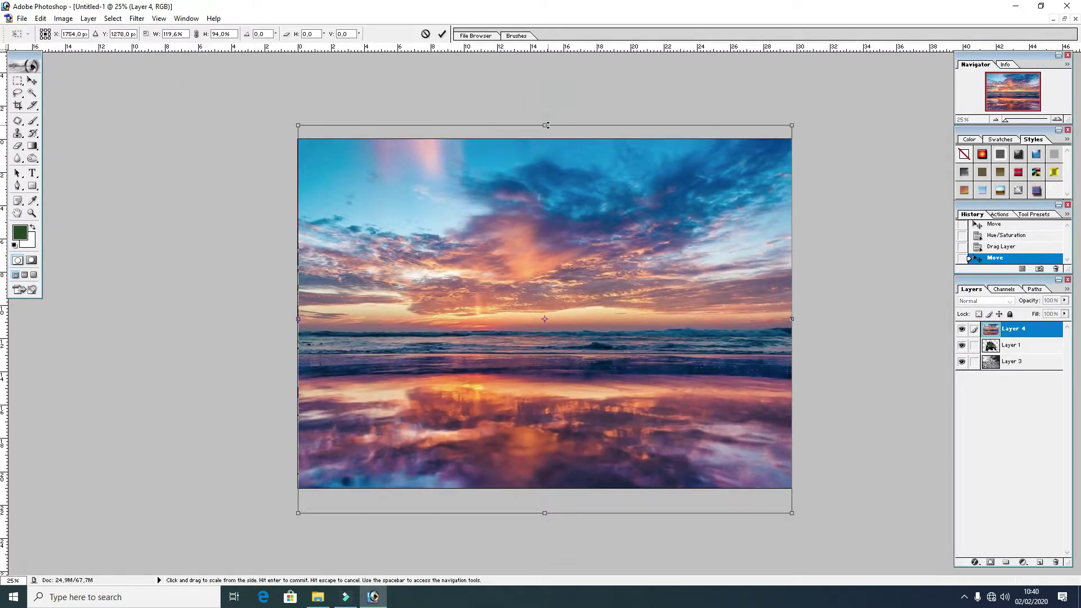
key("Return")
key("ctrl+bracketleft")
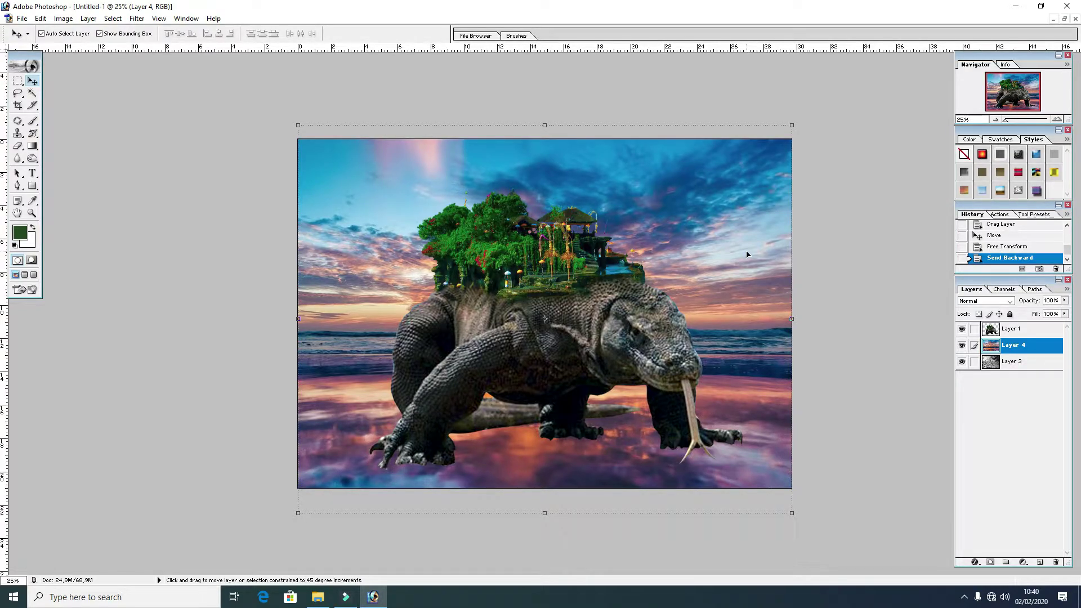
Try different blend modes for the ocean layer and add a layer mask
key("shift+minus")
key("shift+minus")
key("shift+minus")
key("shift+plus")
key("shift+plus")
key("shift+minus")
key("shift+minus")
key("shift+minus")
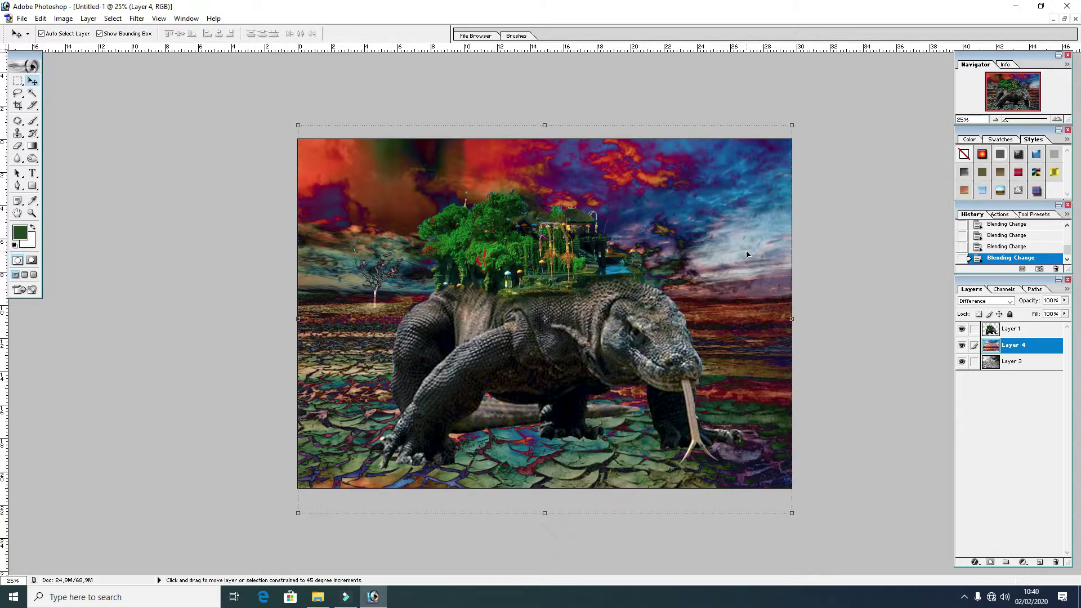
key("shift+minus")
key("shift+minus")
key("shift+minus")
key("shift+minus")
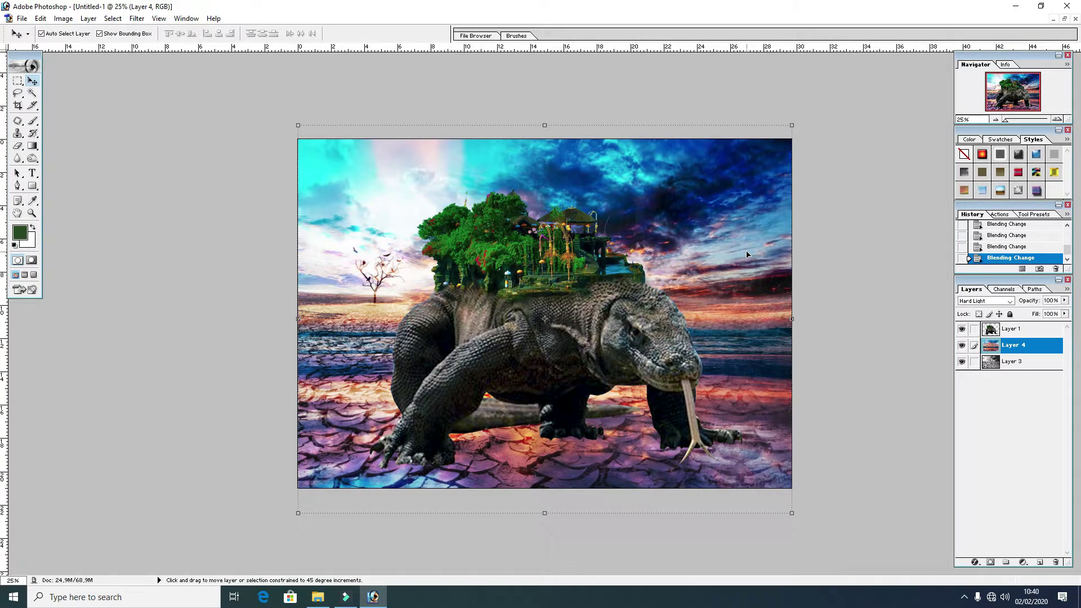
left_click(991, 561)
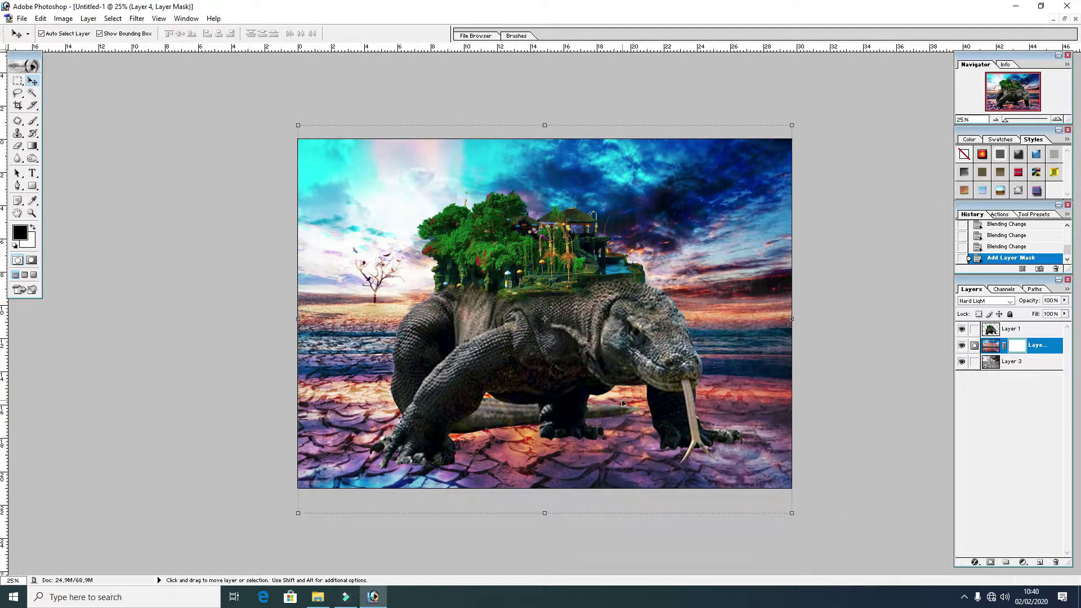
Mask out the ocean over the lower ground and the blue sea strips
key("b")
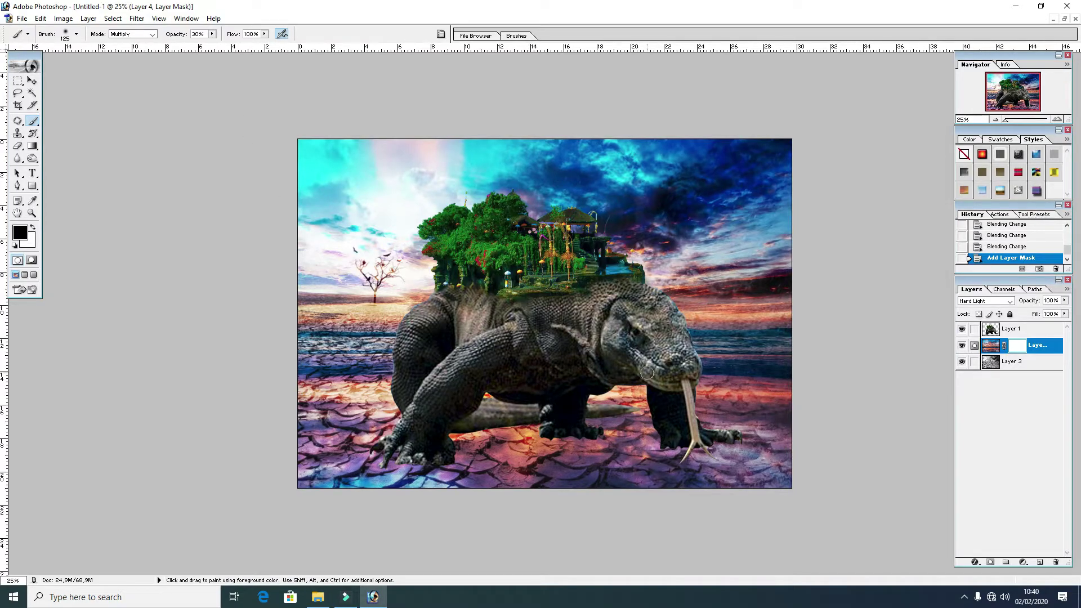
left_click_drag(696, 449, 507, 450)
left_click_drag(732, 434, 562, 473)
mouse_move(675, 445)
left_mouse_down()
mouse_move(478, 444)
mouse_move(483, 459)
left_mouse_up()
left_click_drag(349, 394, 315, 366)
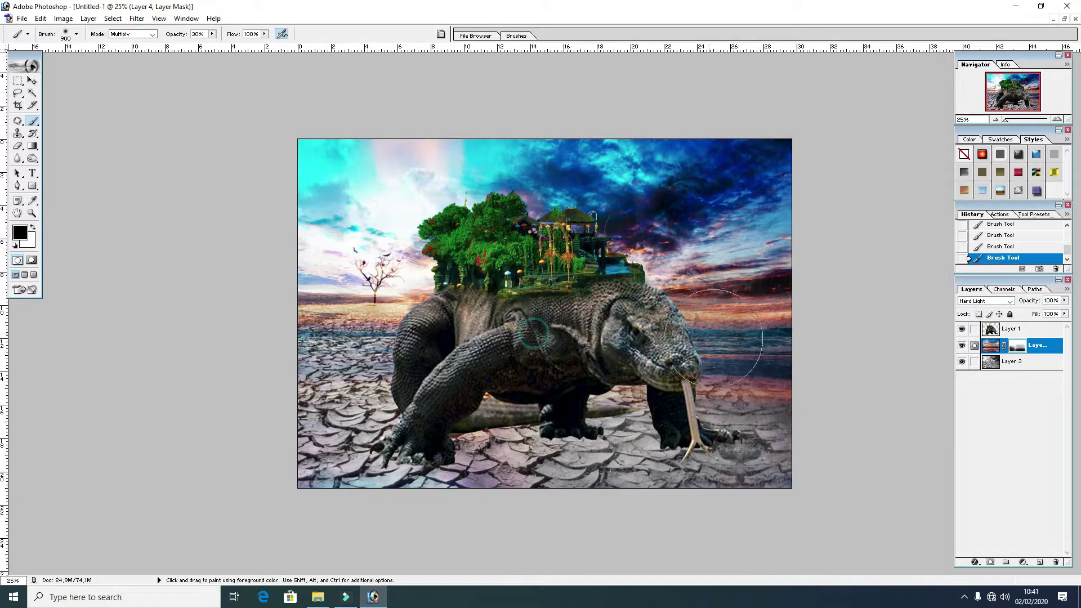
left_click_drag(720, 372, 799, 410)
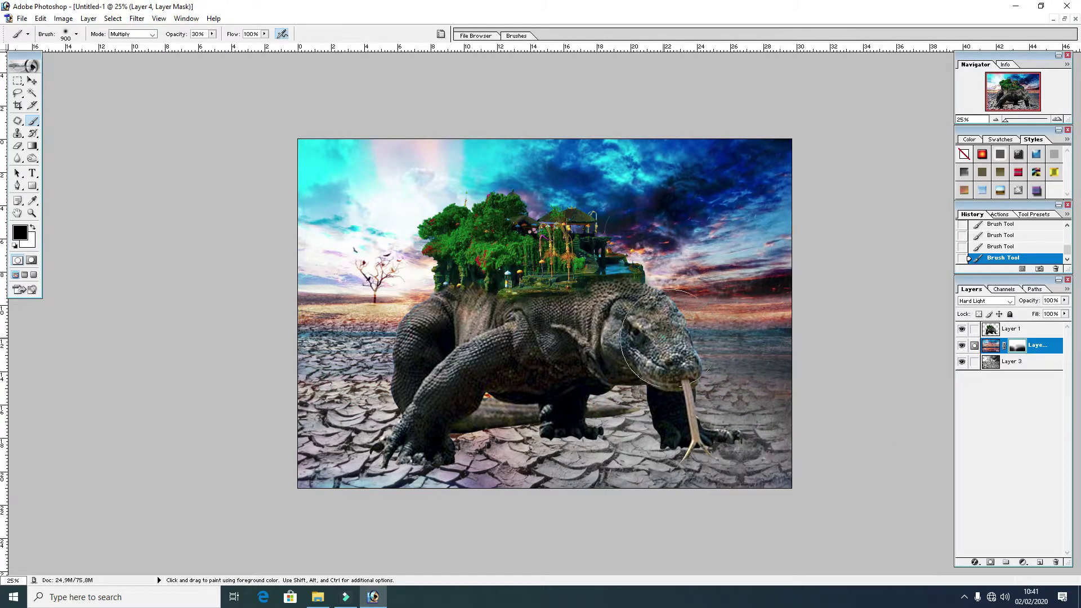
left_click_drag(782, 338, 619, 369)
left_click_drag(400, 313, 253, 333)
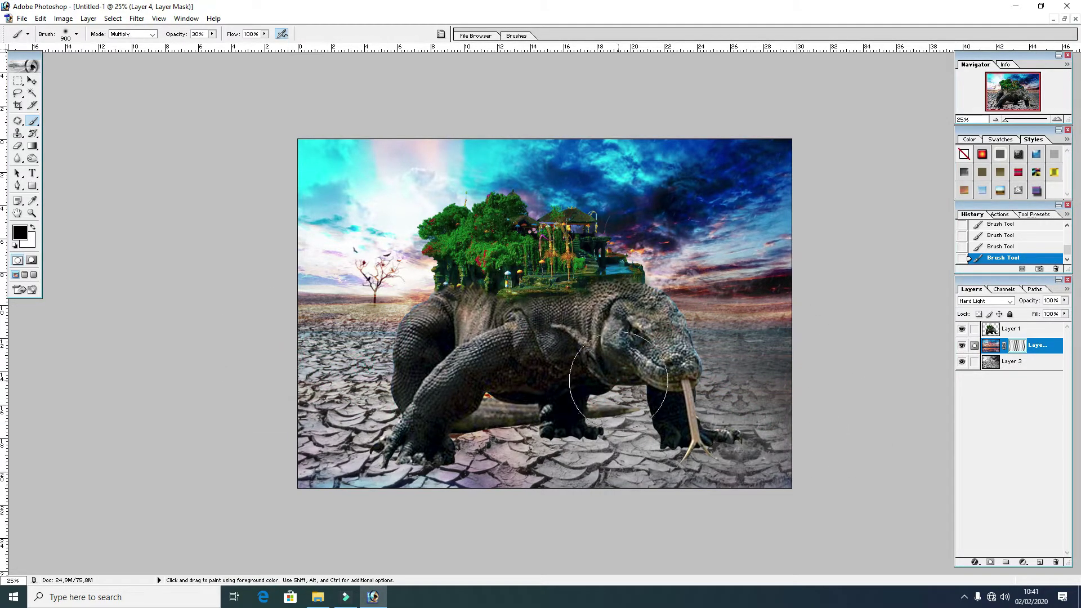
Darken the upper-right sky and remove the purple tint in the bottom-left corner
mouse_move(787, 176)
left_mouse_down()
mouse_move(678, 248)
mouse_move(784, 314)
left_mouse_up()
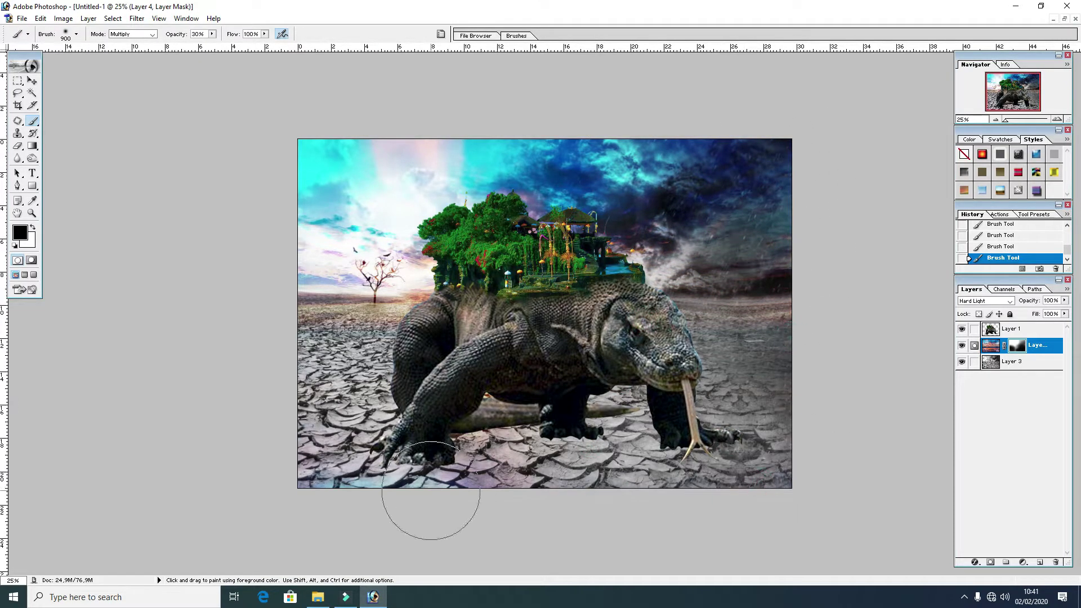
left_click_drag(322, 479, 277, 471)
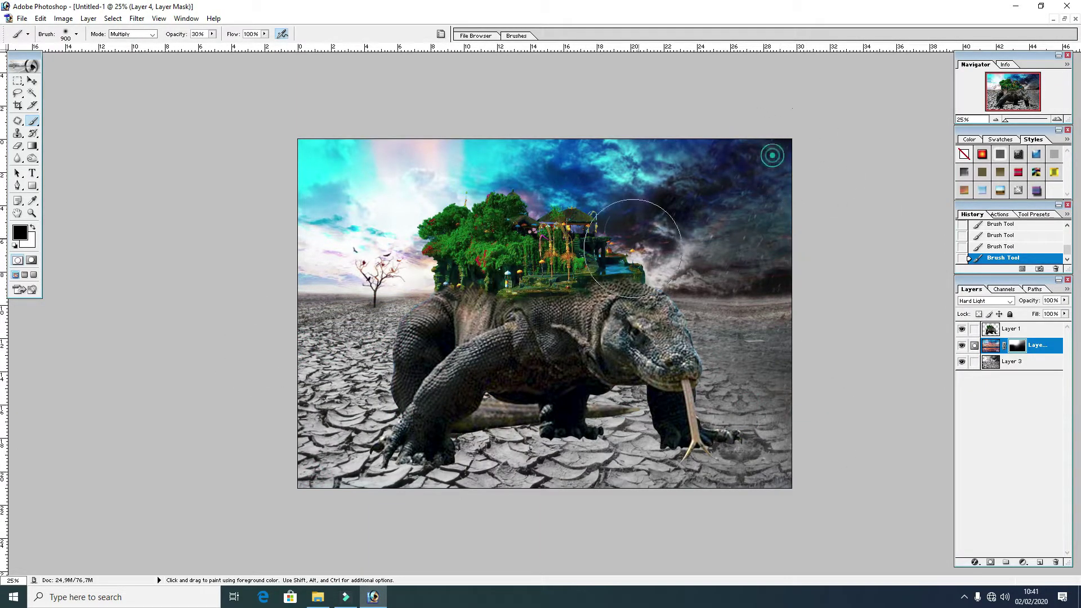
left_click_drag(675, 227, 773, 212)
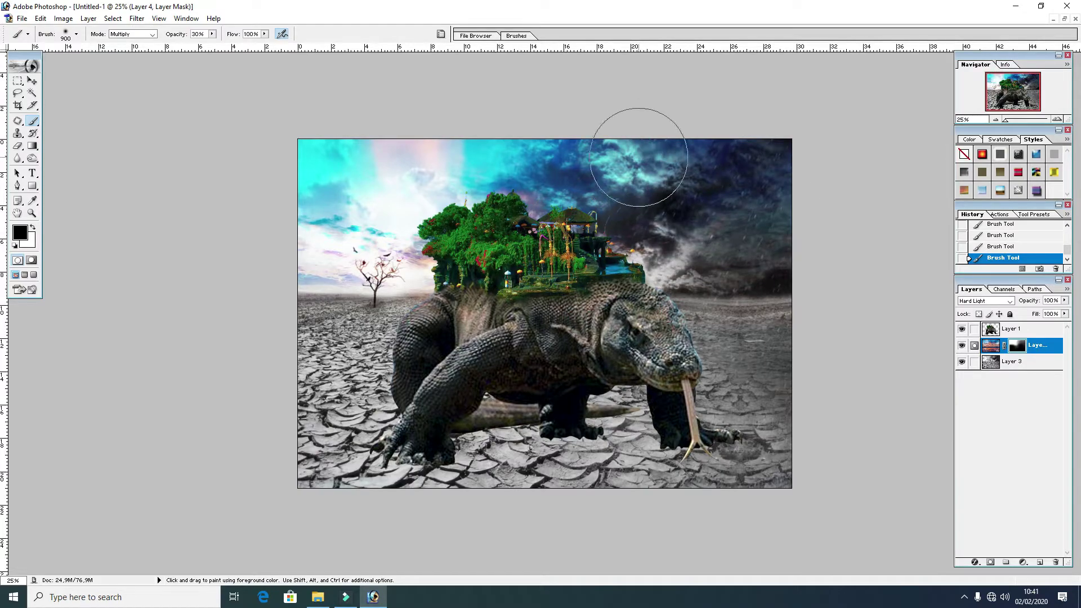
left_click_drag(726, 170, 701, 219)
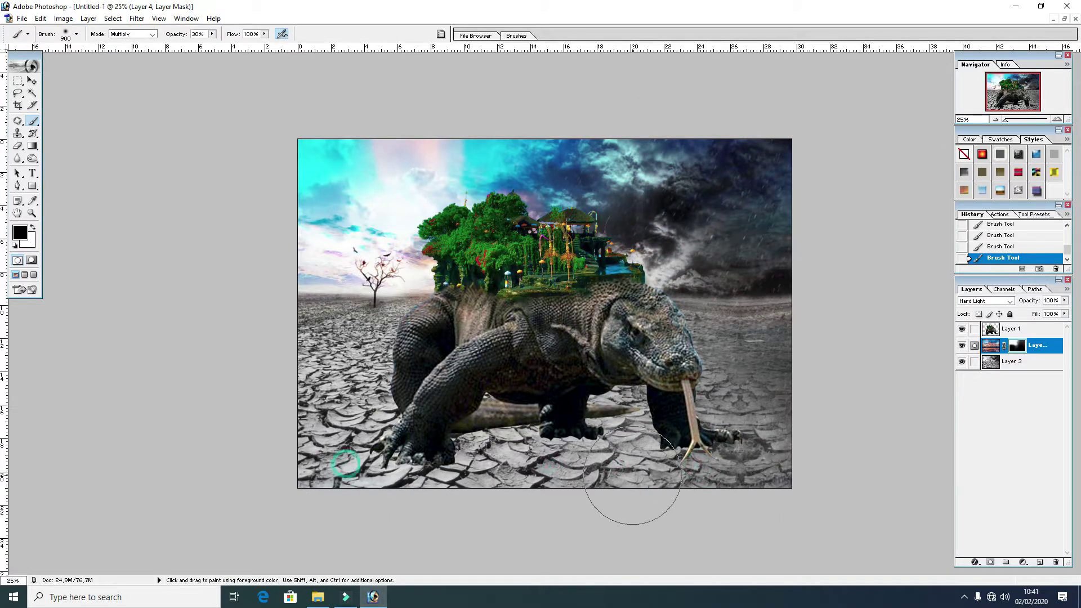
key("v")
left_click(962, 328)
Merge the visible backdrop layers, then show and select the lizard Layer 1
right_click(982, 345)
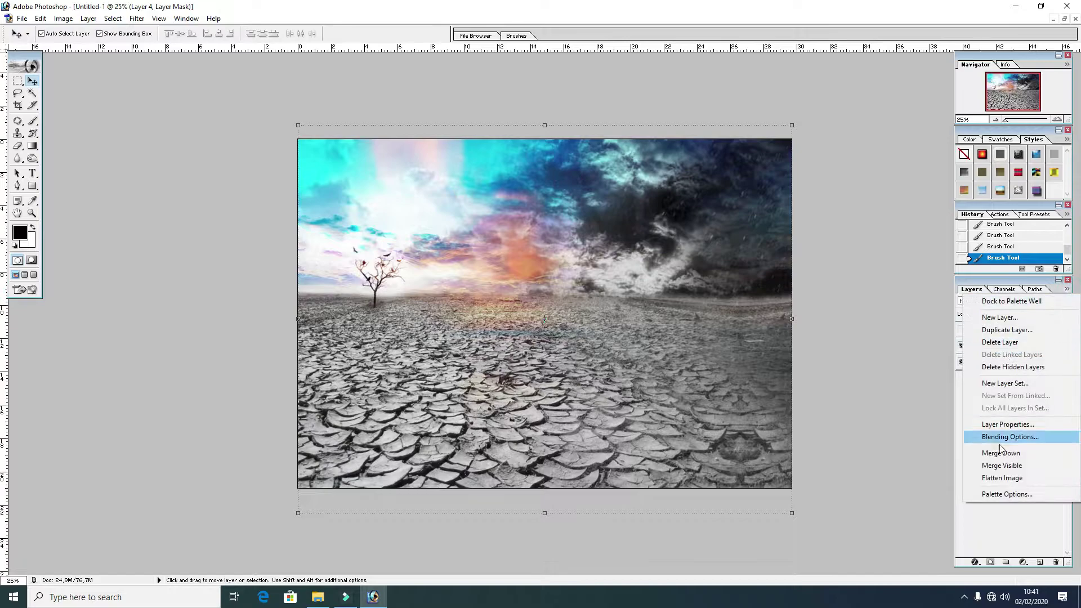
left_click(991, 442)
left_click(962, 329)
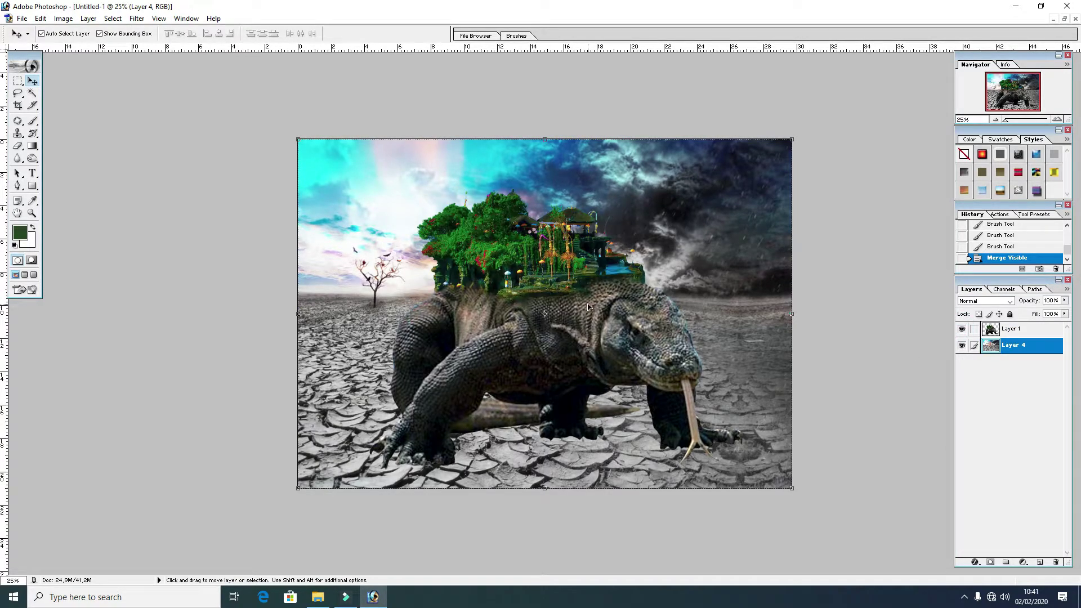
left_click(527, 338)
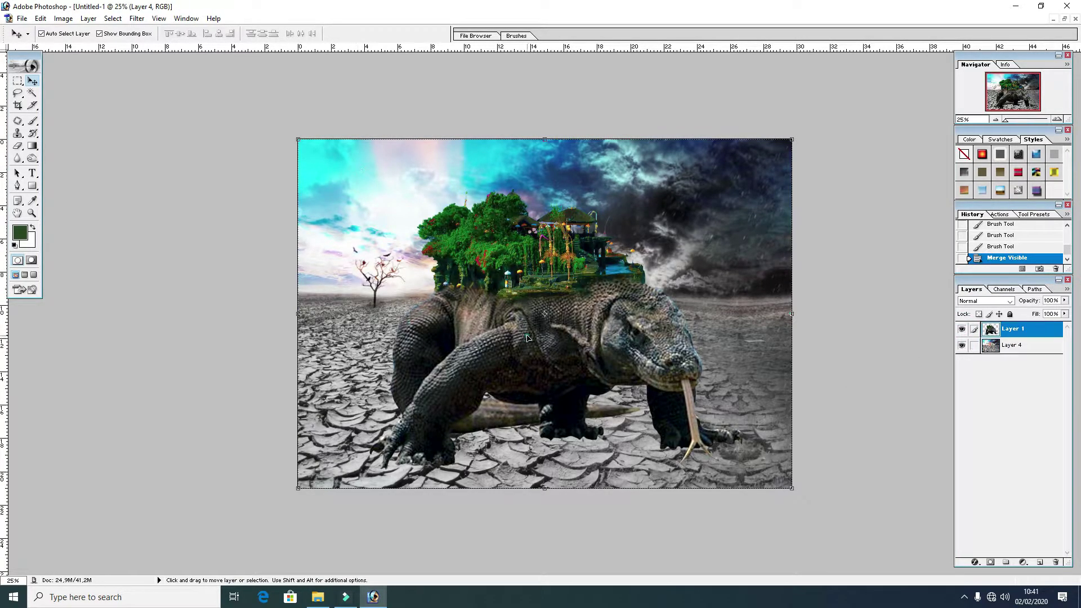
Duplicate the lizard below the original and darken the copy to a black silhouette
key("ctrl+j")
key("ctrl+bracketleft")
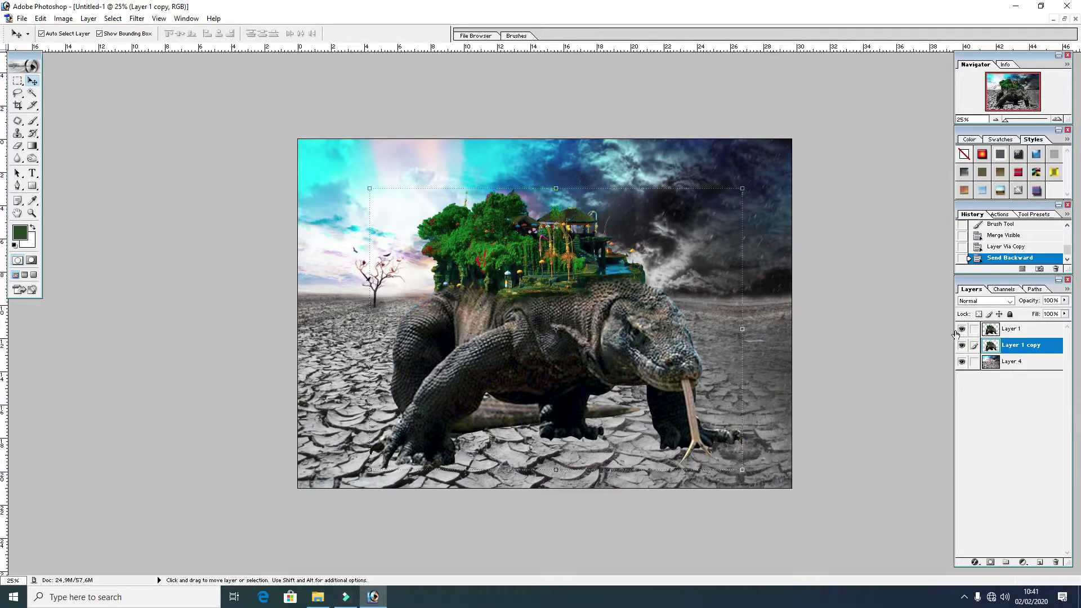
key("ctrl+u")
left_click_drag(911, 326, 837, 327)
key("Return")
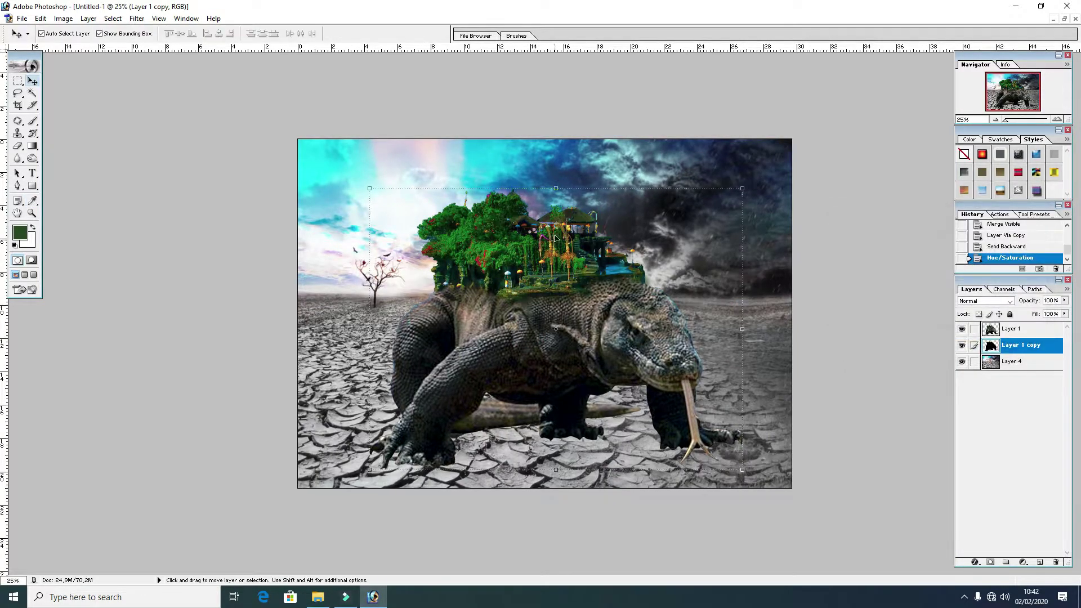
Skew and distort the silhouette to lie flat on the ground, stretched right
key("ctrl+t")
left_click_drag(556, 191, 567, 319)
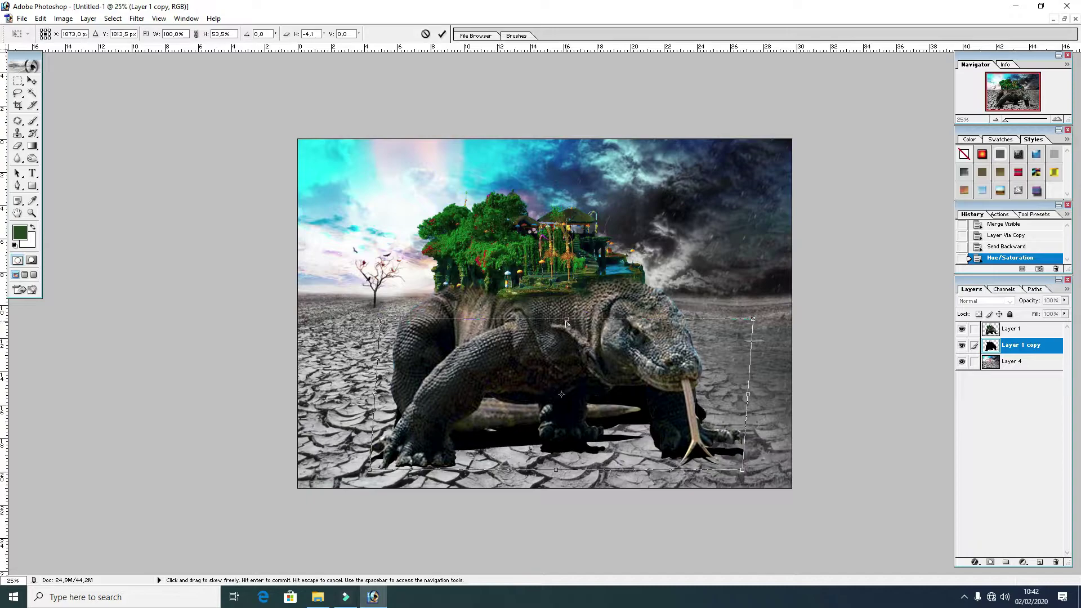
left_click_drag(560, 478, 560, 467)
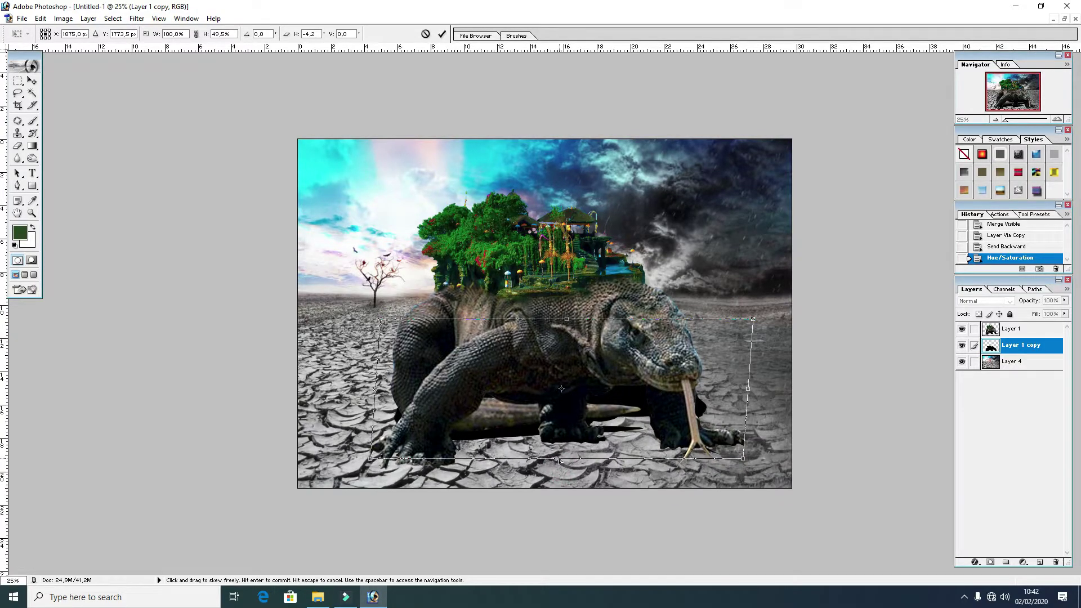
left_click_drag(566, 320, 579, 404)
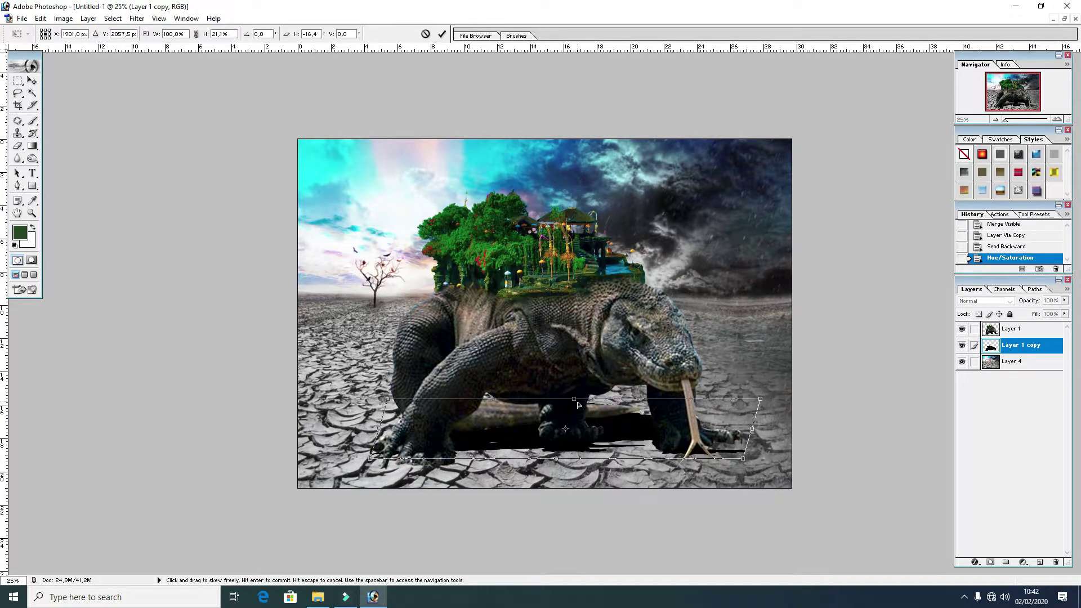
left_click_drag(578, 405, 694, 380)
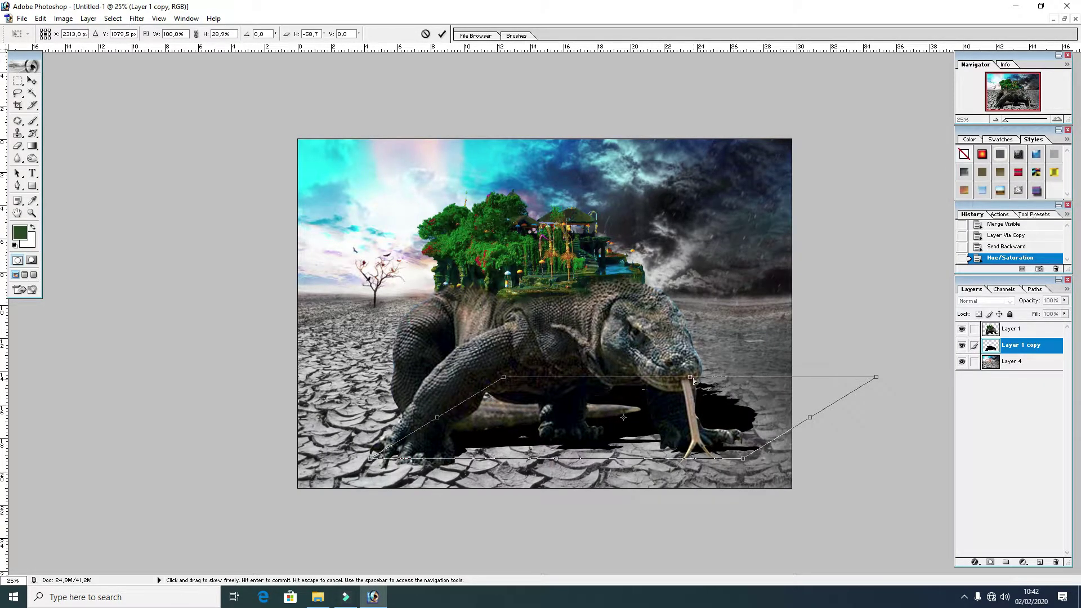
left_click_drag(696, 381, 715, 380)
left_click_drag(743, 457, 725, 452)
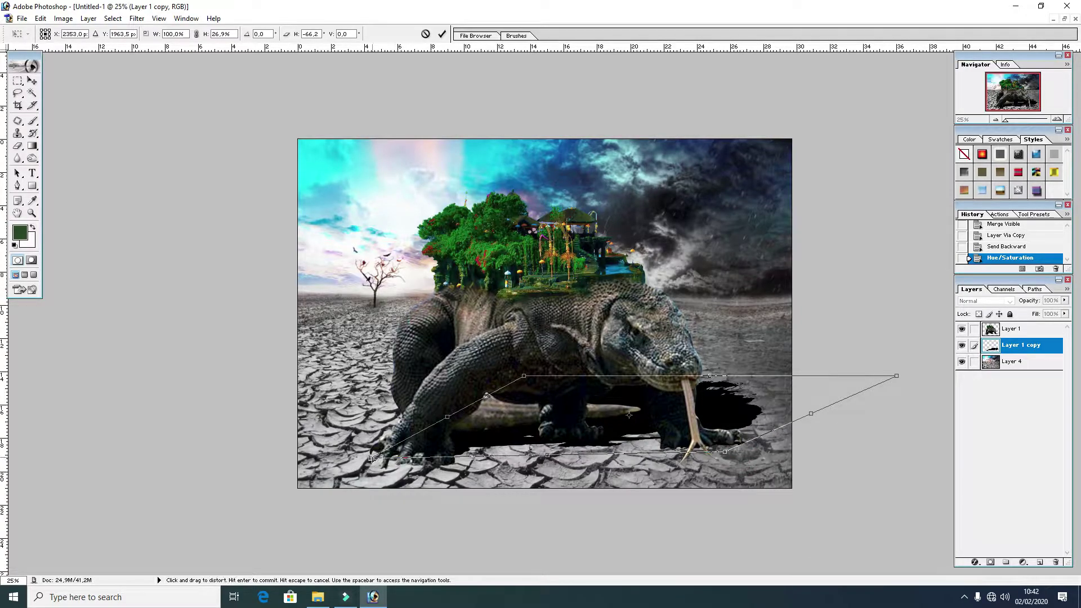
left_click_drag(370, 458, 366, 462)
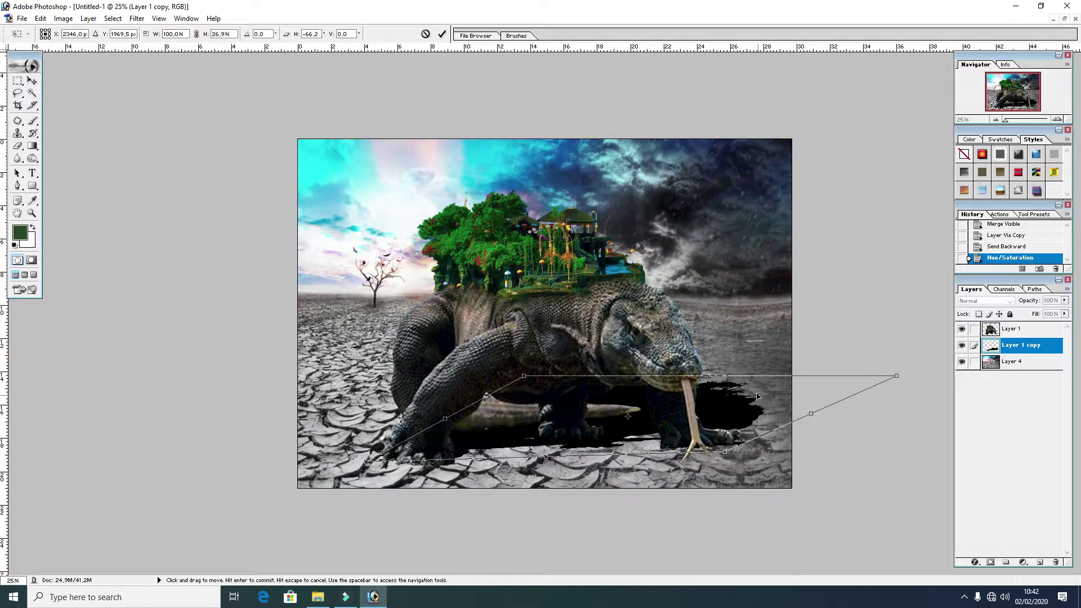
key("Return")
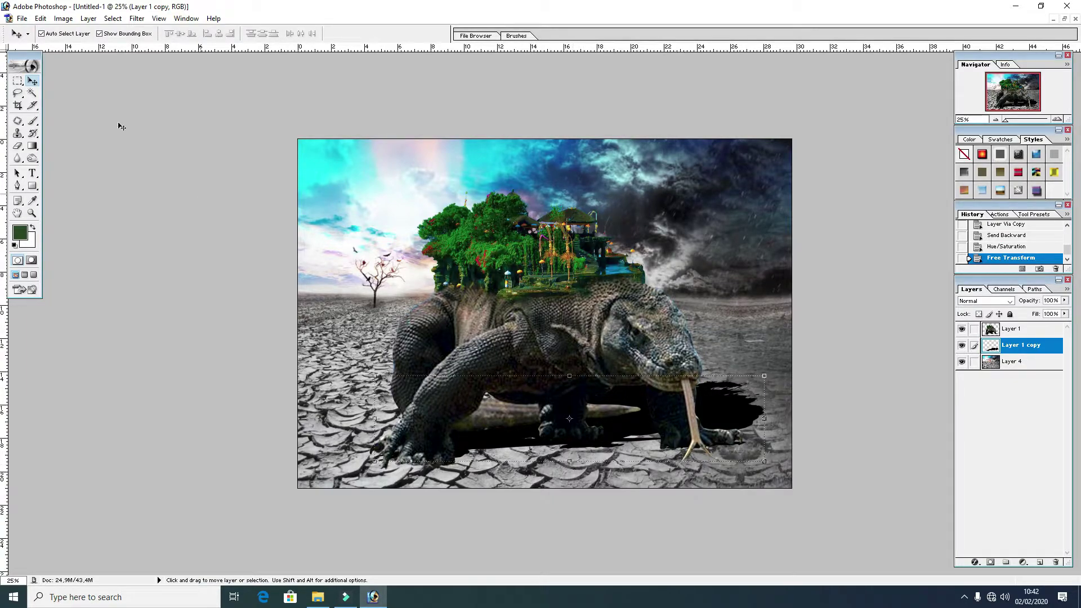
Apply a Gaussian Blur with radius 4.9 to the shadow layer
left_click(138, 25)
left_click(304, 123)
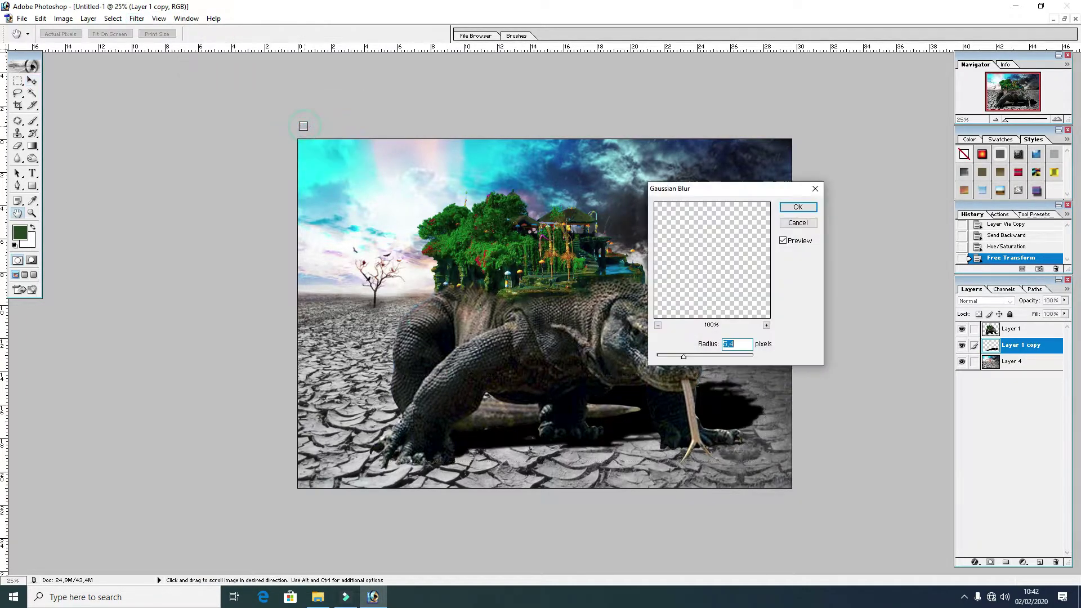
left_click_drag(684, 357, 681, 358)
key("Return")
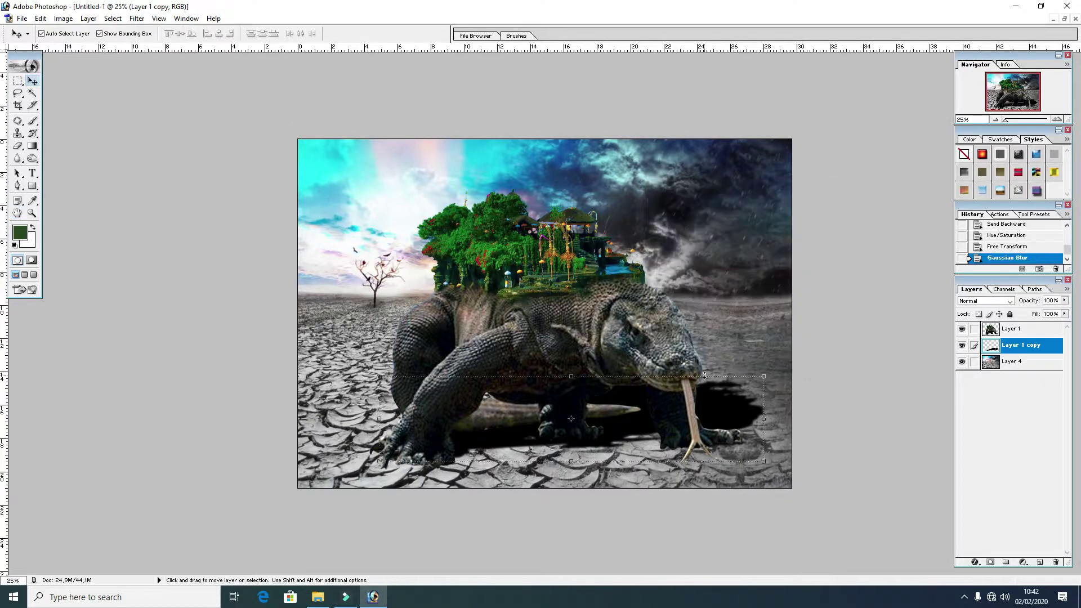
Mask the shadow layer and paint to fade it near the tongue, foreleg and ground
left_click(989, 563)
key("b")
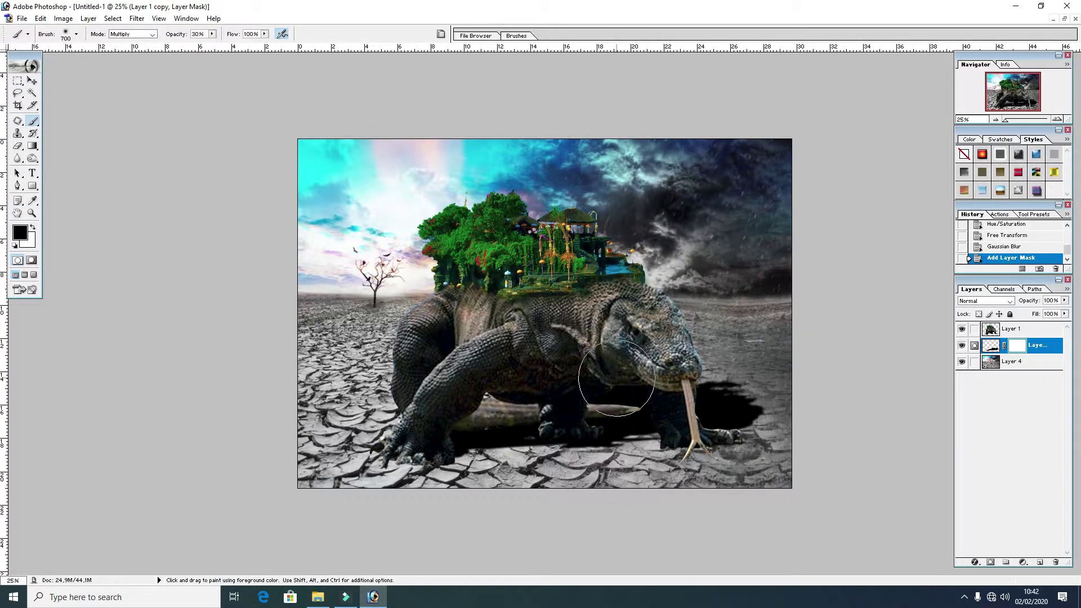
mouse_move(560, 392)
left_mouse_down()
mouse_move(485, 388)
mouse_move(540, 383)
left_mouse_up()
left_click_drag(473, 397, 394, 417)
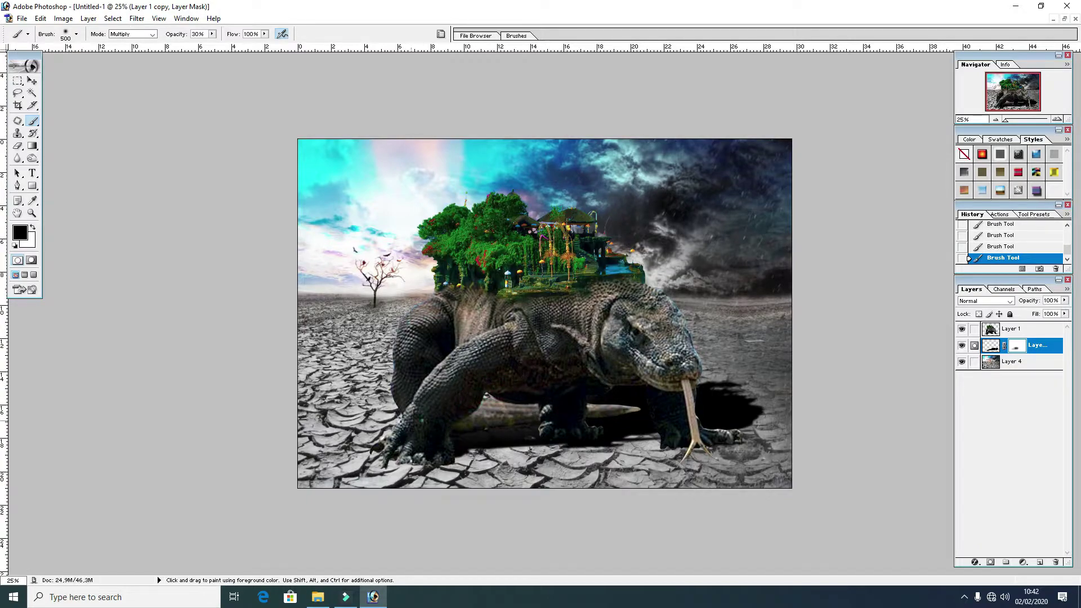
key("bracketleft")
key("bracketleft")
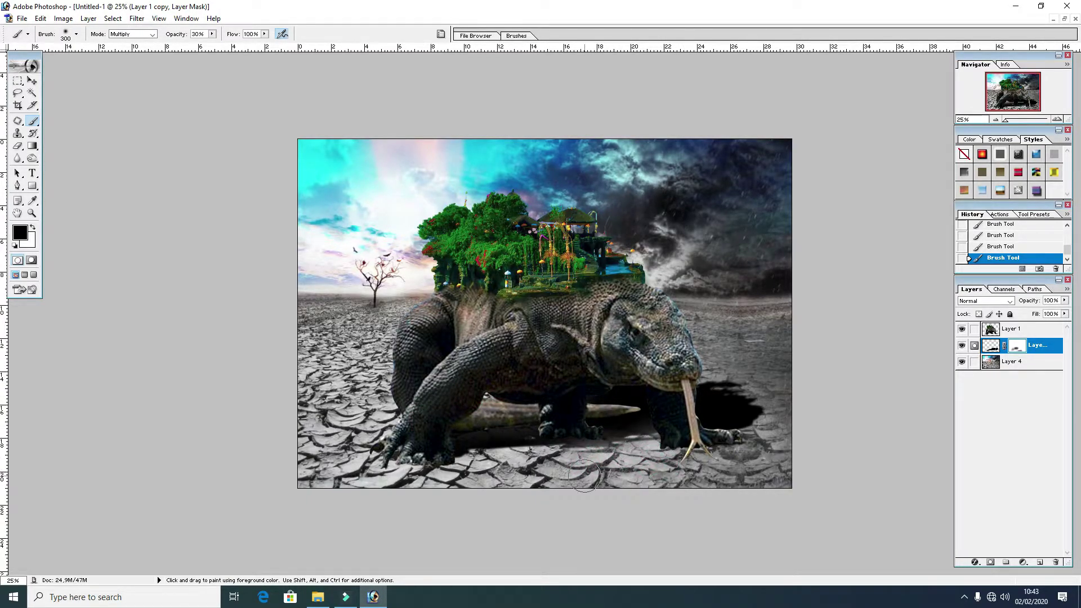
left_click(486, 449)
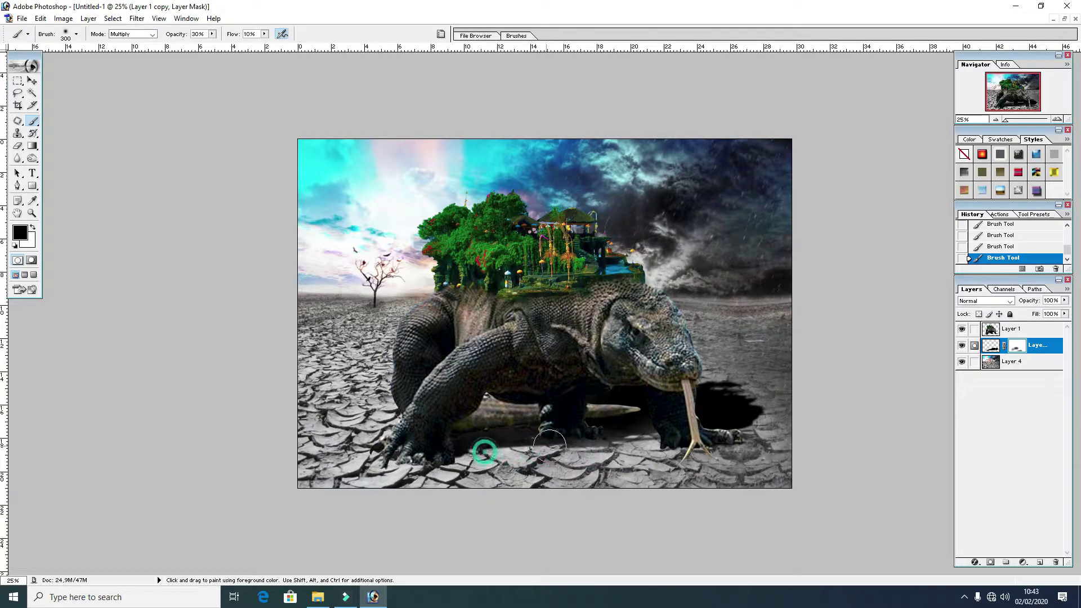
left_click(757, 405)
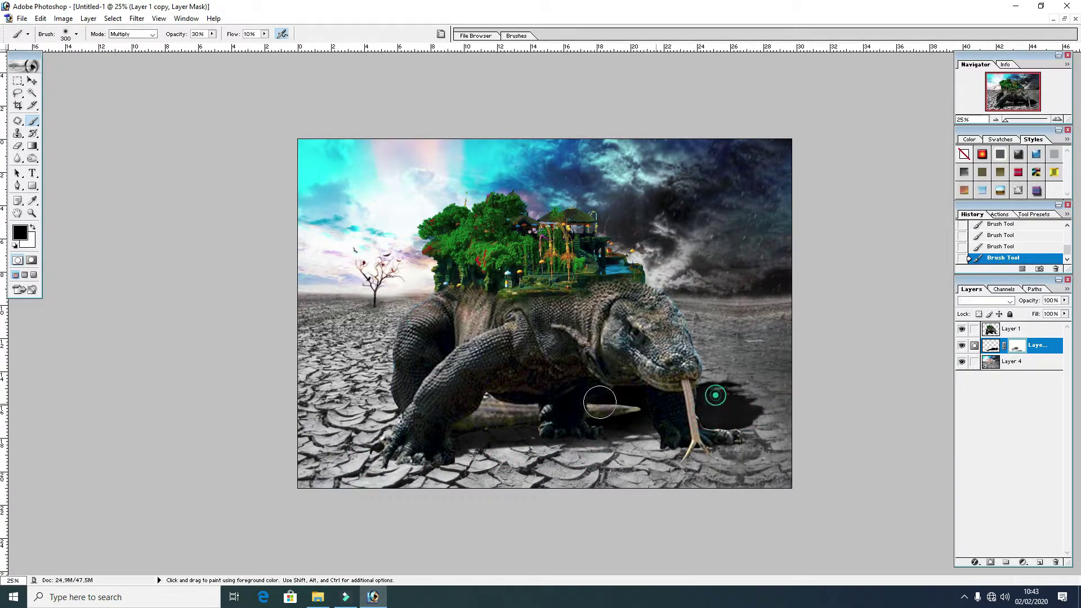
left_click_drag(591, 380, 463, 375)
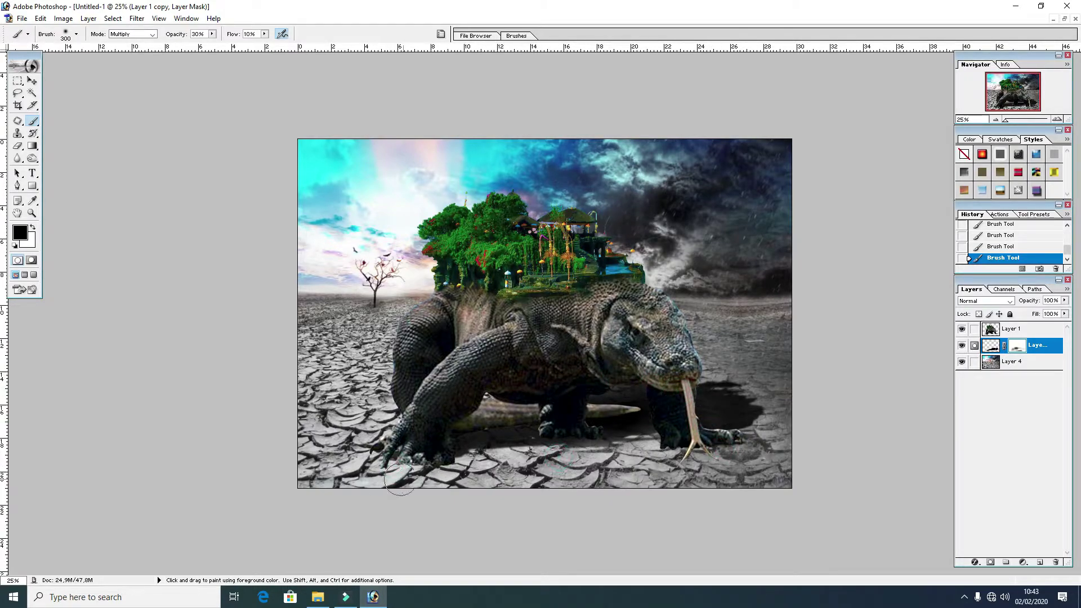
key("v")
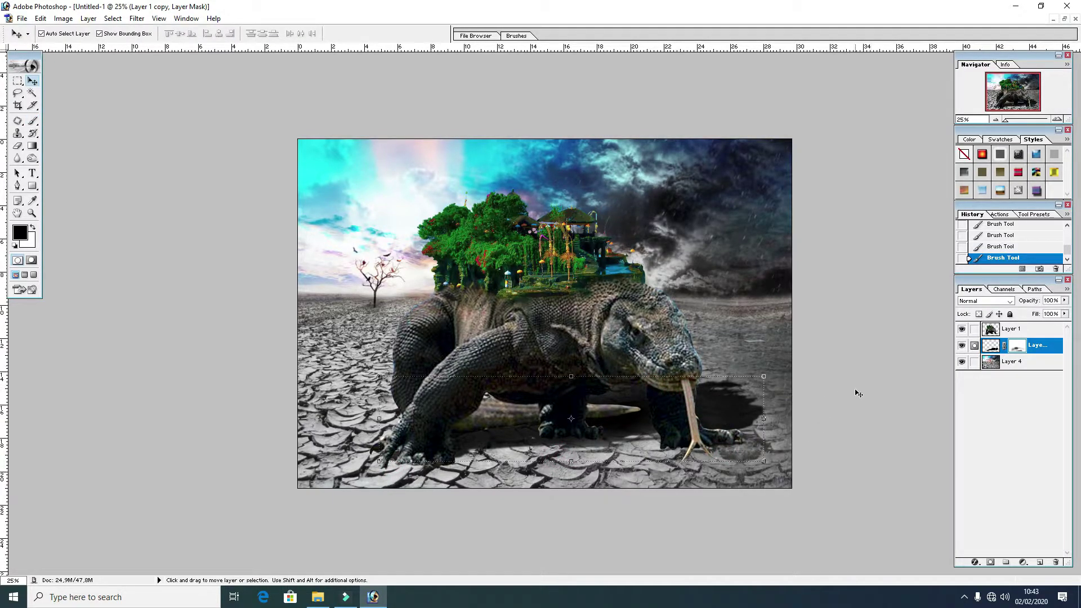
Duplicate the desert backdrop to the top of the stack with a layer mask
left_click(992, 363)
key("ctrl+j")
key("ctrl+bracketright")
key("ctrl+bracketright")
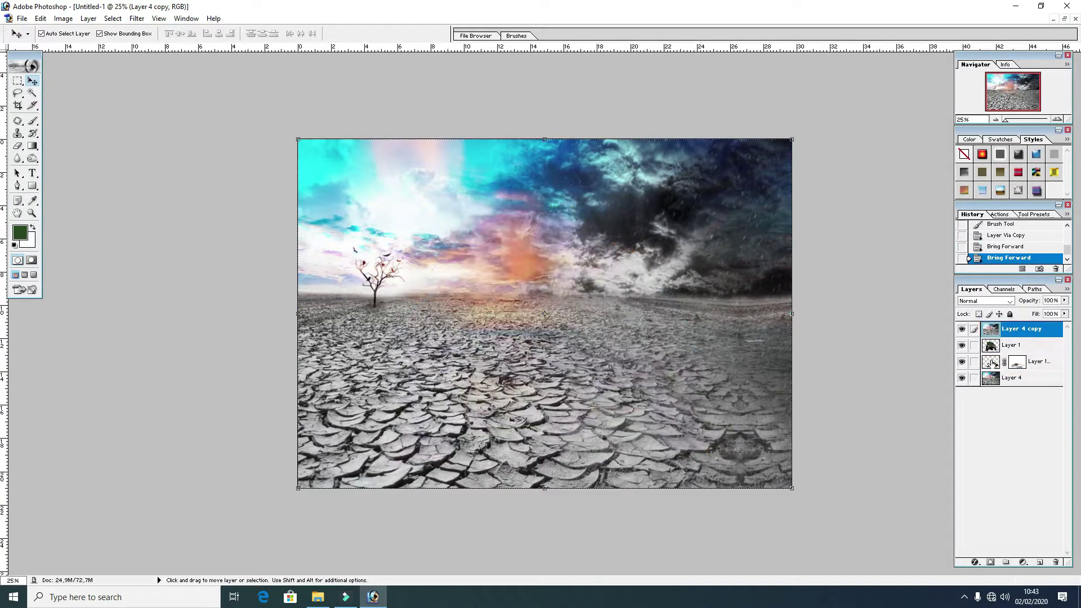
left_click(990, 562)
key("d")
key("b")
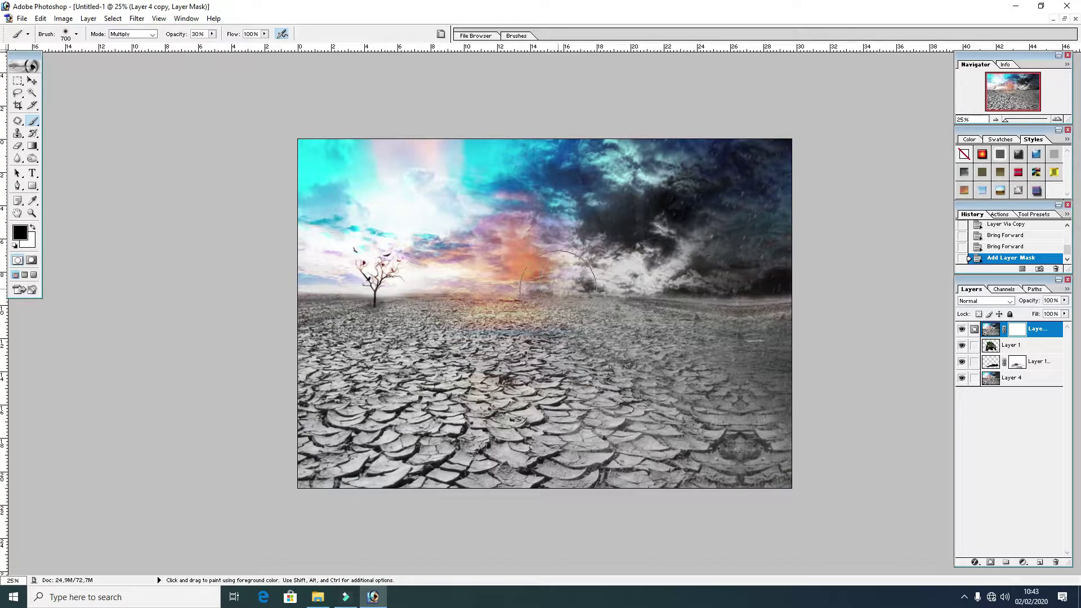
Paint black on the mask to reveal the dragon and the horizon colour
left_click_drag(558, 286, 568, 253)
left_click_drag(395, 321, 562, 389)
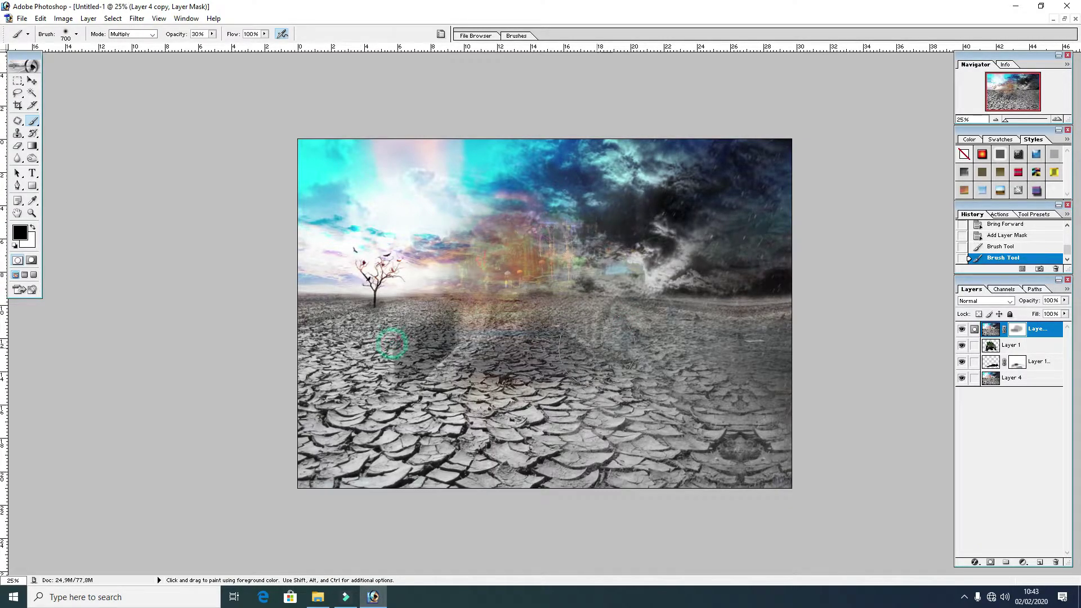
left_click_drag(636, 337, 494, 349)
left_click_drag(563, 270, 709, 417)
mouse_move(563, 361)
left_mouse_down()
mouse_move(656, 409)
mouse_move(545, 403)
mouse_move(409, 344)
mouse_move(726, 403)
mouse_move(670, 349)
mouse_move(675, 428)
mouse_move(704, 407)
mouse_move(675, 360)
mouse_move(507, 270)
mouse_move(439, 271)
mouse_move(474, 380)
left_mouse_up()
Reveal the dragon's front leg, neck, garden, island trees and temple roof
key("bracketleft")
key("bracketleft")
key("bracketleft")
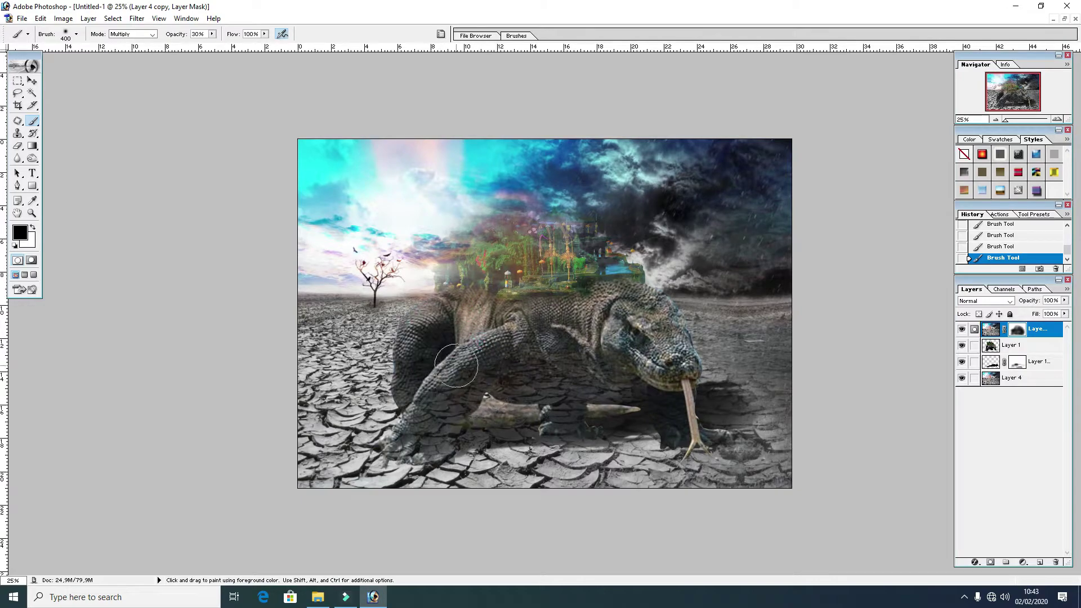
mouse_move(400, 459)
left_mouse_down()
mouse_move(420, 448)
mouse_move(446, 388)
mouse_move(463, 415)
mouse_move(568, 436)
mouse_move(695, 367)
left_mouse_up()
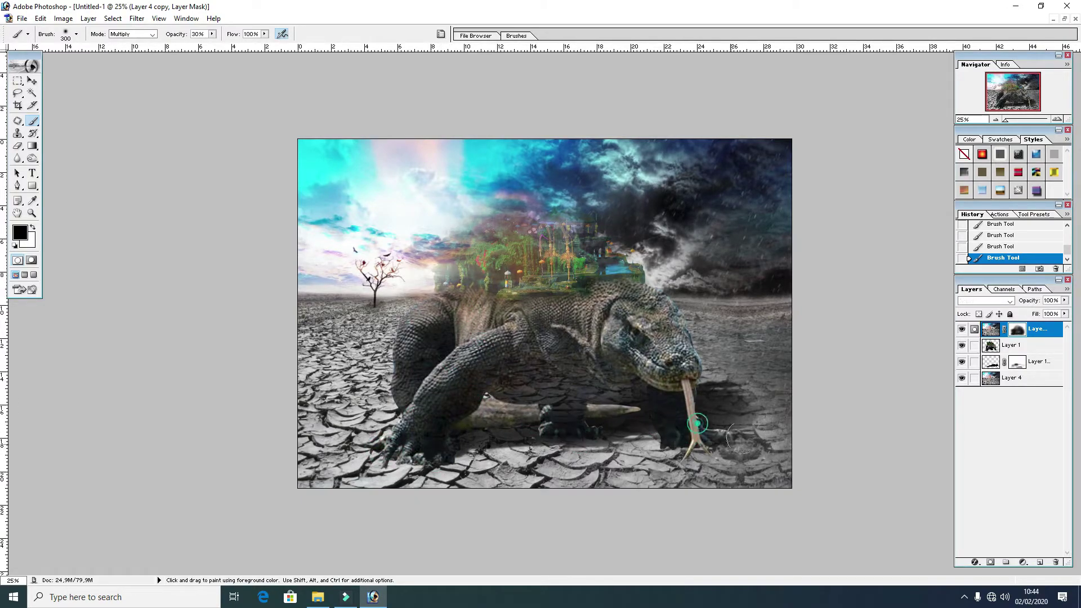
key("bracketright")
mouse_move(621, 319)
left_mouse_down()
mouse_move(538, 316)
mouse_move(548, 349)
mouse_move(597, 366)
mouse_move(582, 323)
left_mouse_up()
key("bracketright")
mouse_move(445, 281)
left_mouse_down()
mouse_move(580, 236)
mouse_move(616, 273)
left_mouse_up()
mouse_move(515, 256)
left_mouse_down()
mouse_move(489, 220)
mouse_move(451, 253)
mouse_move(429, 252)
mouse_move(450, 225)
mouse_move(467, 230)
mouse_move(444, 225)
left_mouse_up()
left_click_drag(575, 211, 580, 225)
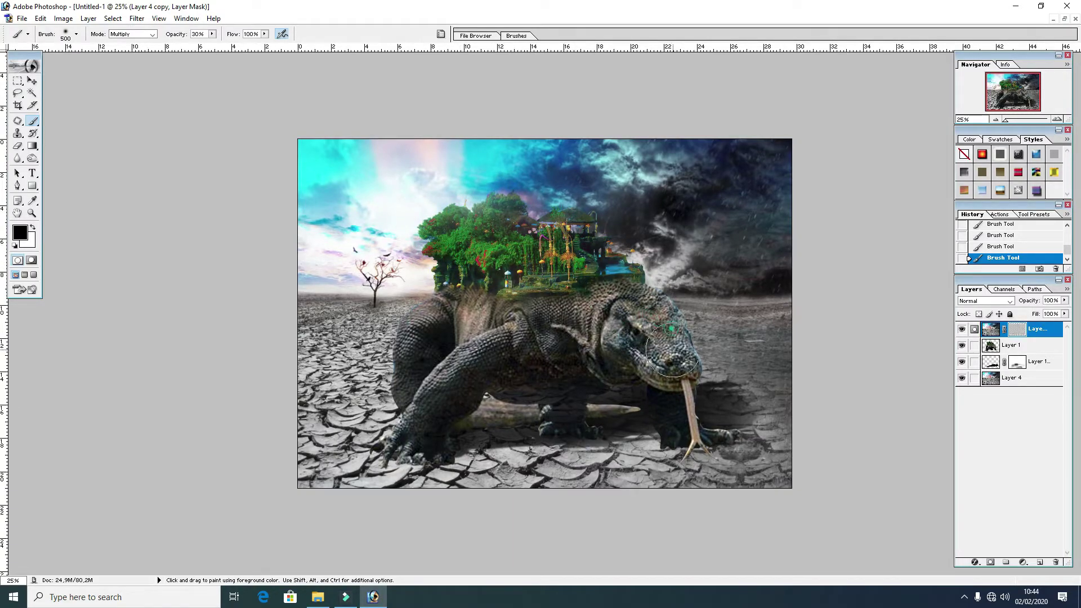
Clean up the mask at full opacity around the head, back, shoulder and foliage
mouse_move(429, 334)
left_mouse_down()
mouse_move(423, 423)
mouse_move(465, 426)
left_mouse_up()
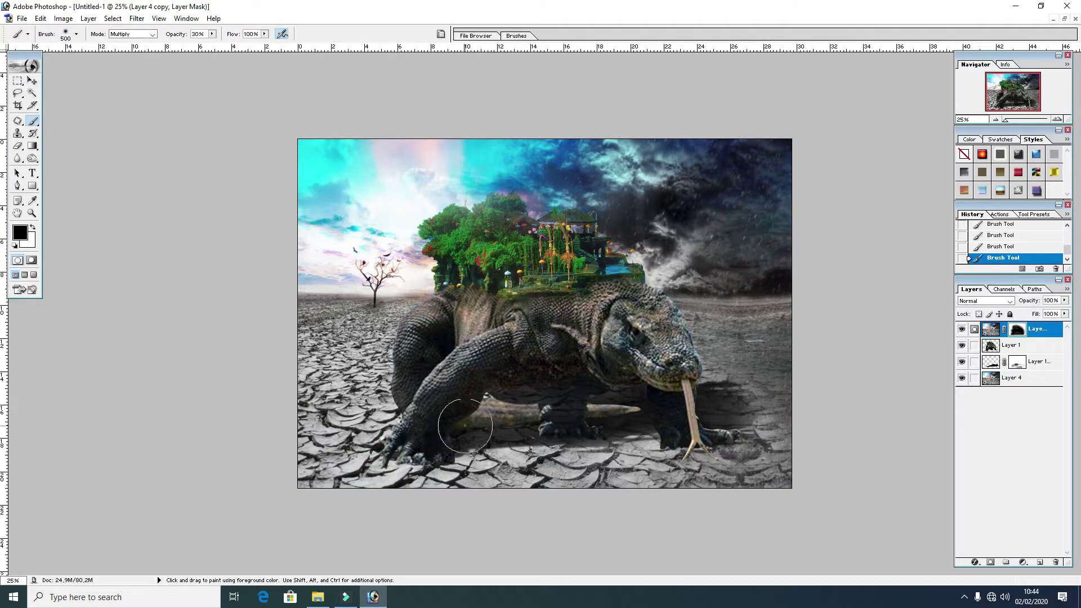
left_click_drag(512, 360, 591, 346)
left_click(212, 34)
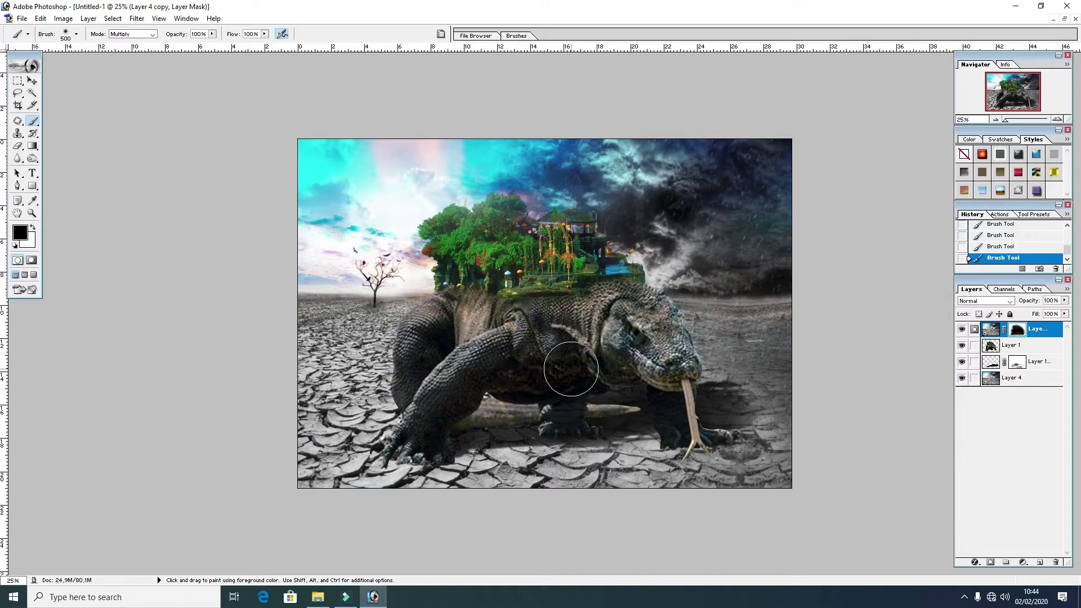
key("bracketleft")
key("bracketleft")
mouse_move(554, 420)
left_mouse_down()
mouse_move(659, 371)
mouse_move(683, 430)
mouse_move(667, 344)
left_mouse_up()
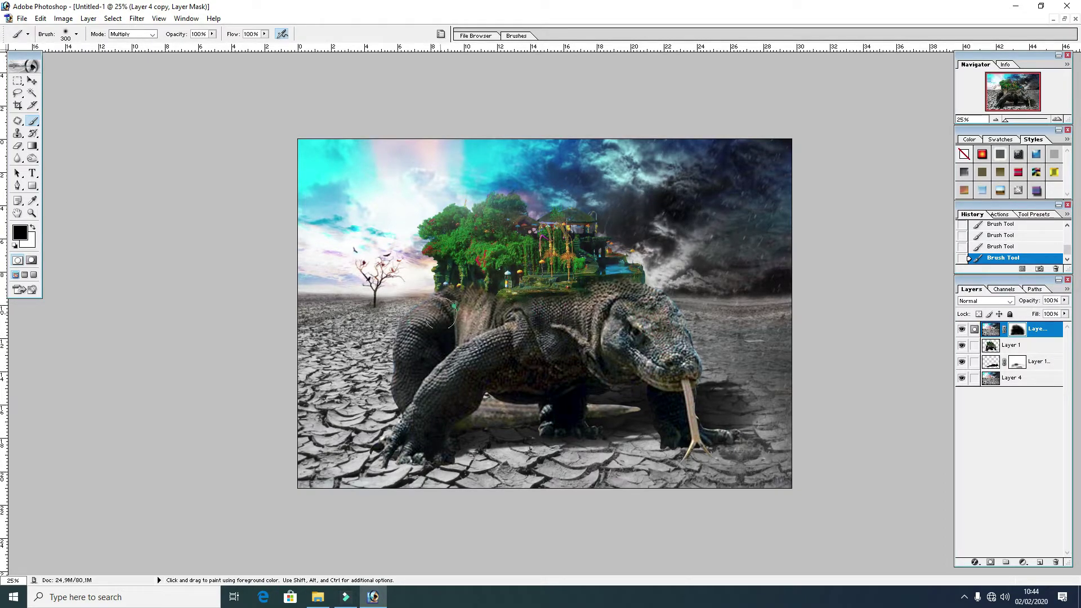
left_click_drag(410, 350, 540, 309)
mouse_move(566, 270)
left_mouse_down()
mouse_move(480, 248)
mouse_move(504, 219)
mouse_move(498, 264)
mouse_move(462, 234)
mouse_move(548, 265)
mouse_move(561, 250)
left_mouse_up()
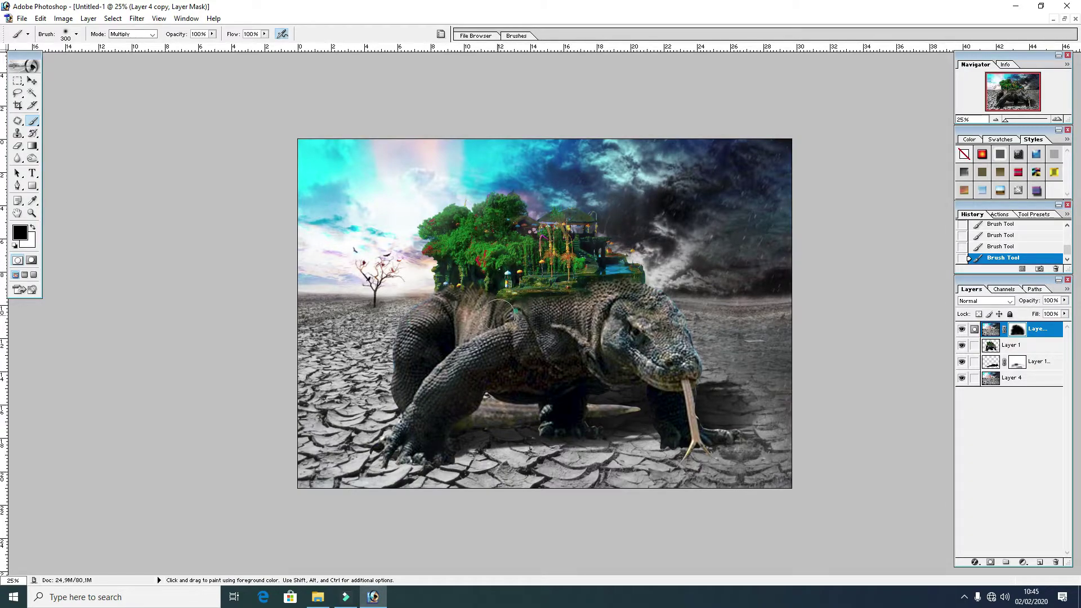
mouse_move(501, 313)
left_mouse_down()
mouse_move(419, 321)
mouse_move(416, 417)
mouse_move(616, 402)
mouse_move(700, 438)
mouse_move(569, 407)
left_mouse_up()
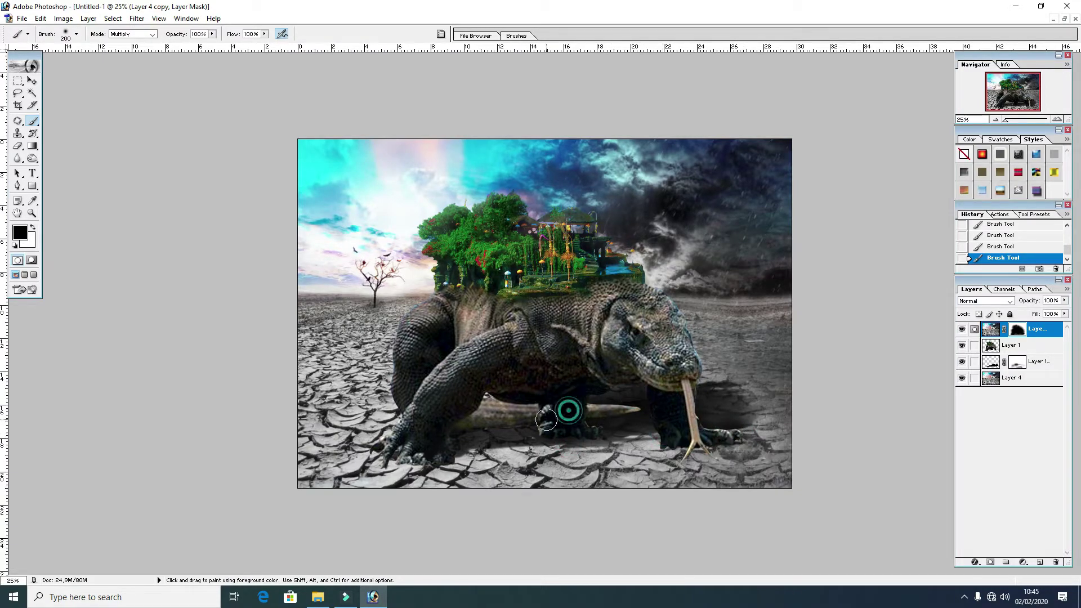
left_click(551, 323)
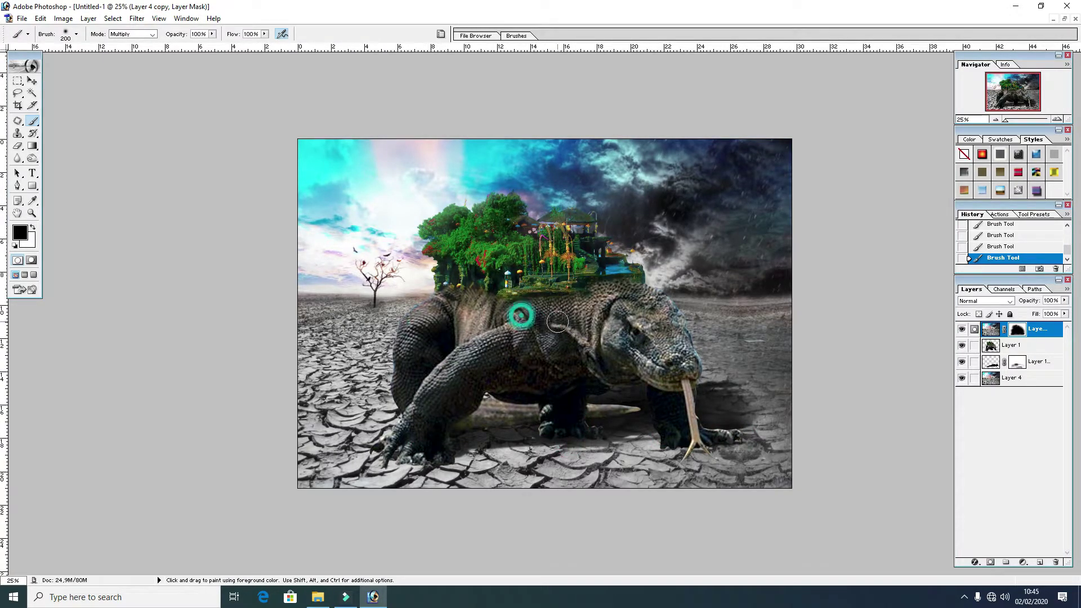
Merge all visible layers, duplicate the result and bring up Levels
key("v")
left_click(1067, 289)
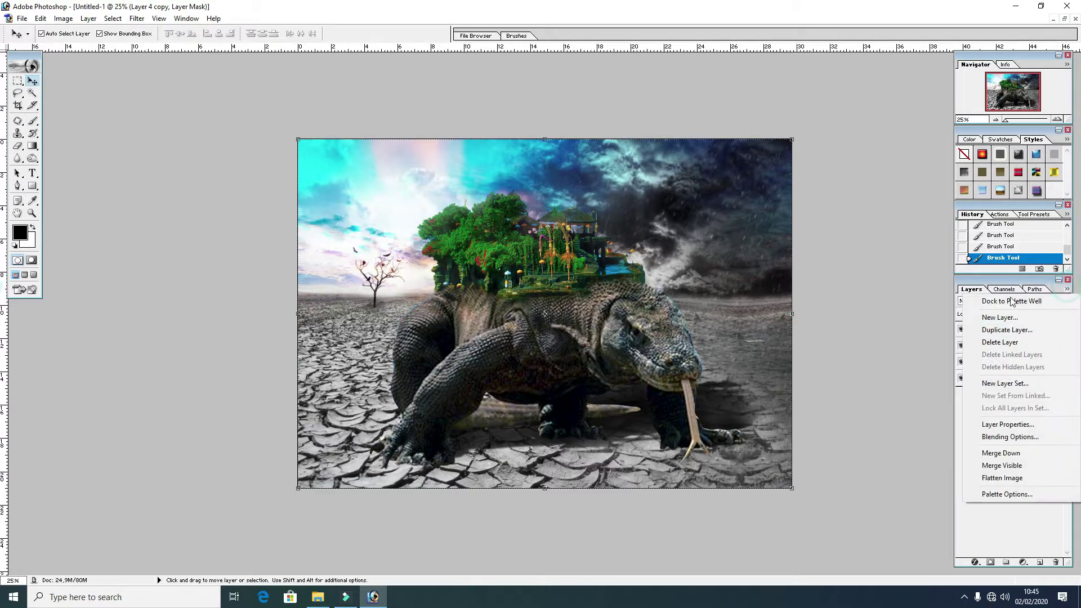
left_click(991, 468)
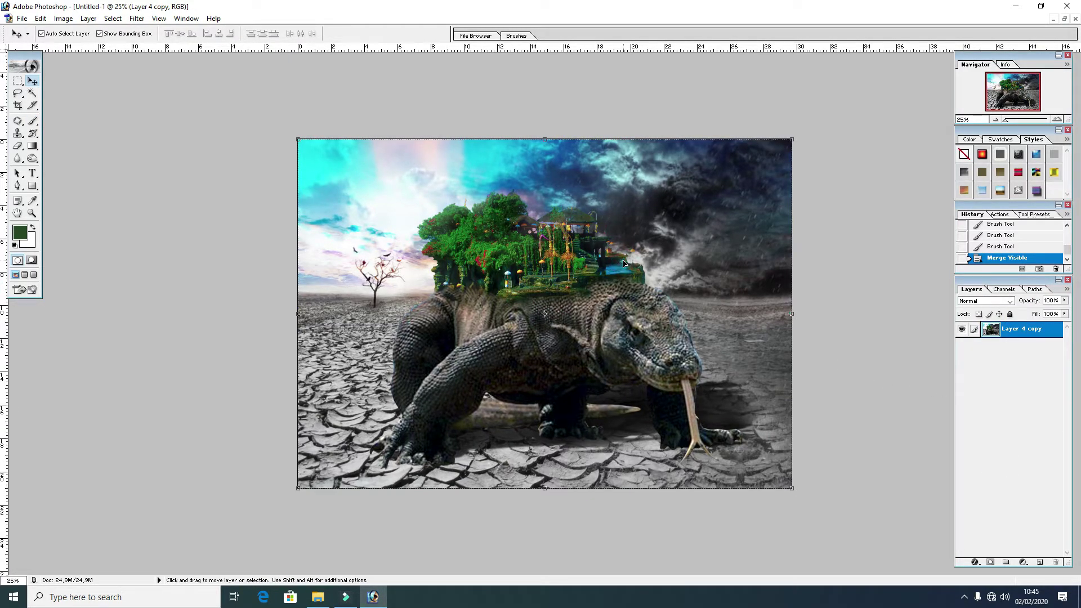
key("ctrl+j")
key("ctrl+l")
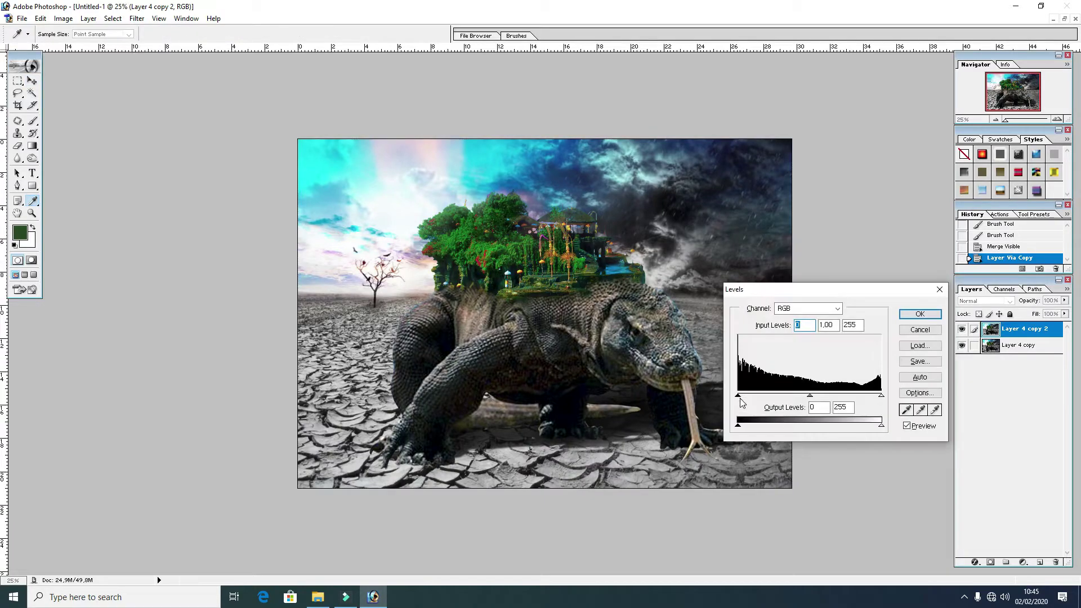
Raise contrast in Levels by moving the black and white input sliders inward
left_click_drag(738, 396, 743, 397)
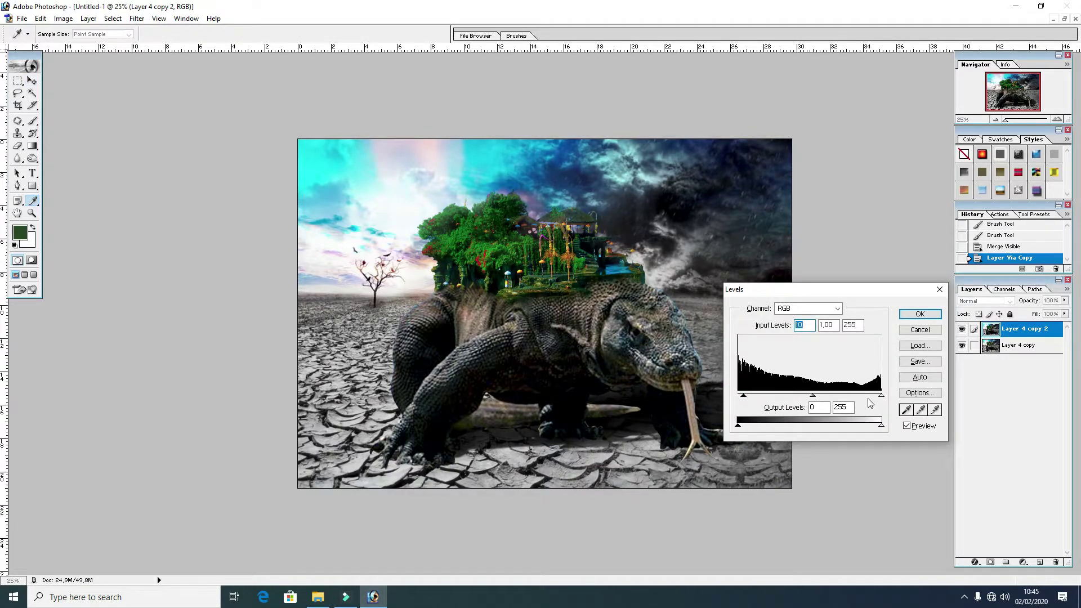
left_click_drag(881, 395, 875, 397)
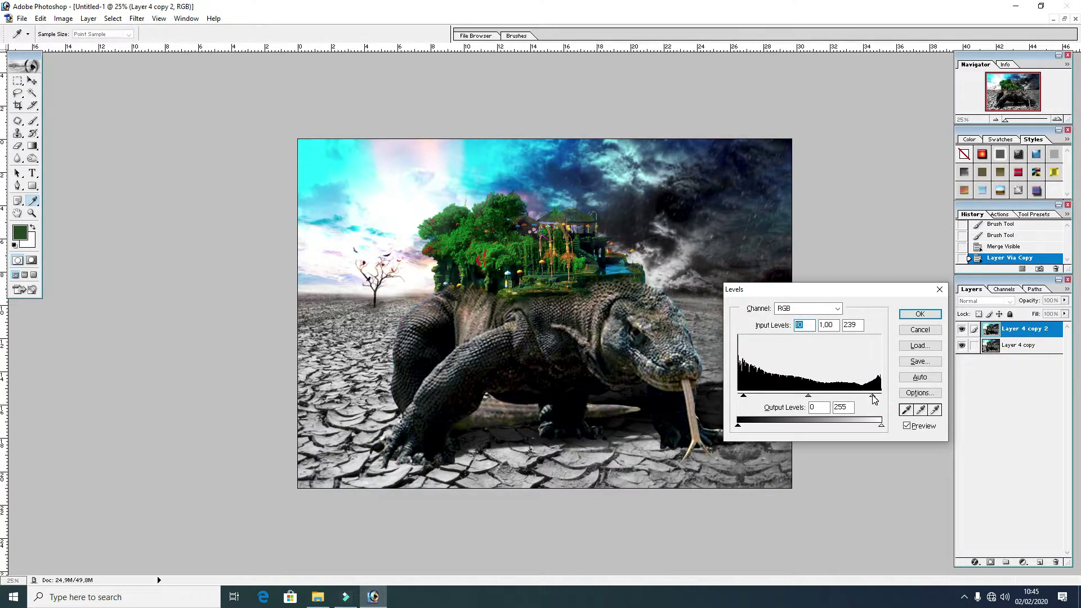
left_click(920, 313)
key("v")
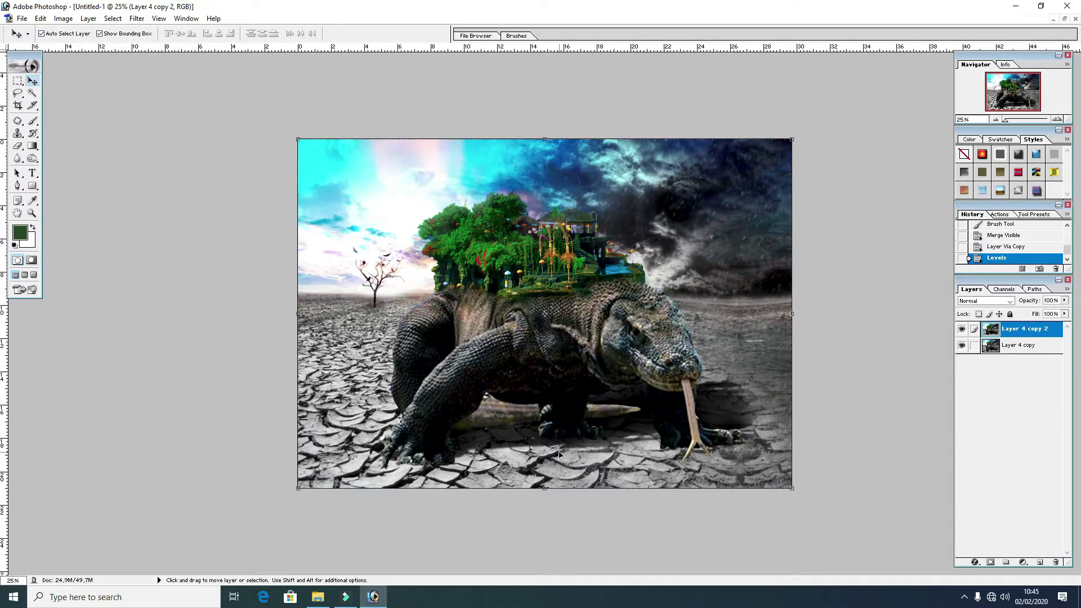
Burn darker the ground under the foot and tongue, the back edge and head
key("o")
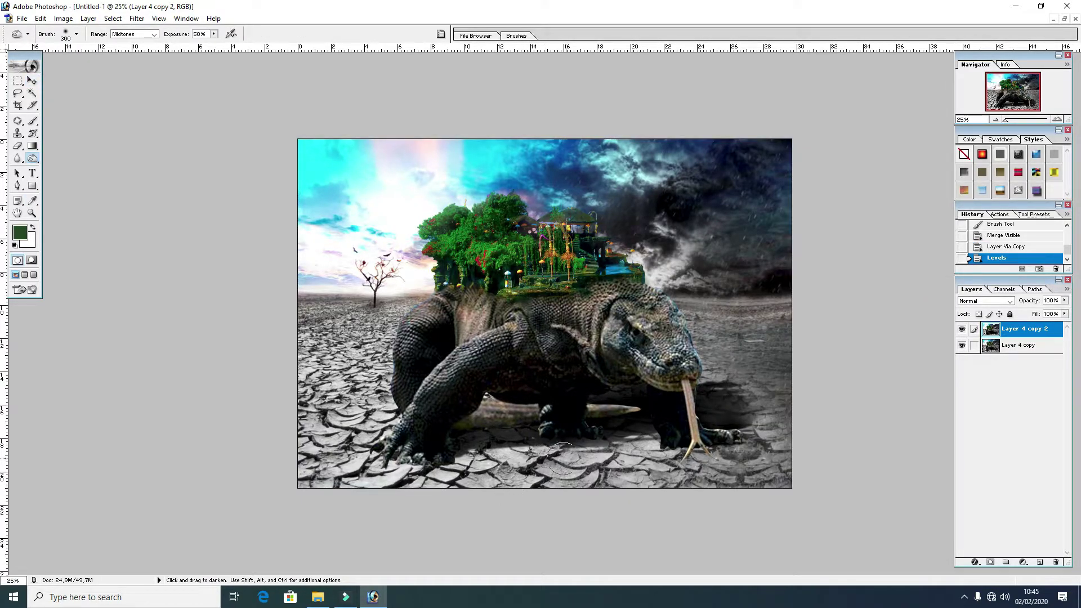
mouse_move(592, 451)
left_mouse_down()
mouse_move(664, 457)
mouse_move(712, 484)
left_mouse_up()
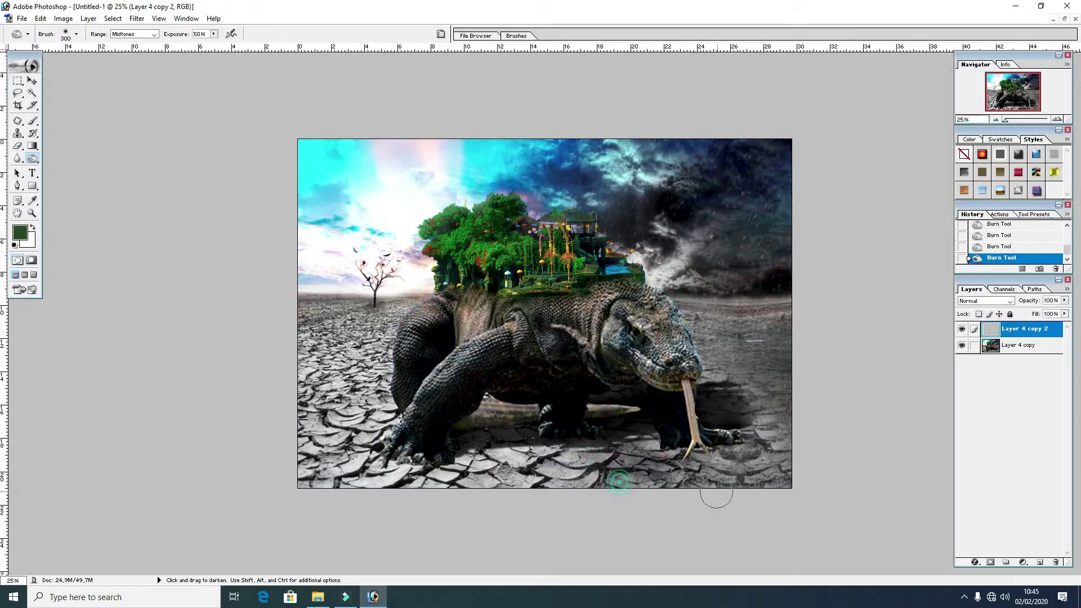
mouse_move(614, 478)
left_mouse_down()
mouse_move(717, 464)
mouse_move(766, 428)
mouse_move(529, 467)
mouse_move(471, 463)
mouse_move(646, 483)
mouse_move(494, 446)
mouse_move(622, 419)
mouse_move(486, 411)
mouse_move(471, 428)
mouse_move(492, 422)
mouse_move(481, 401)
mouse_move(452, 432)
left_mouse_up()
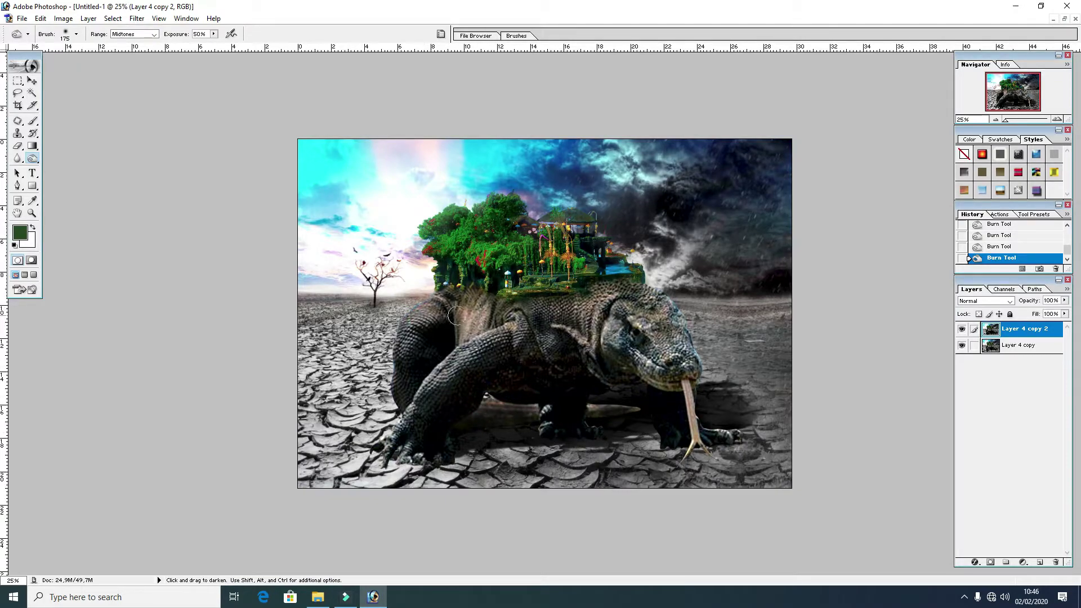
left_click_drag(433, 310, 403, 354)
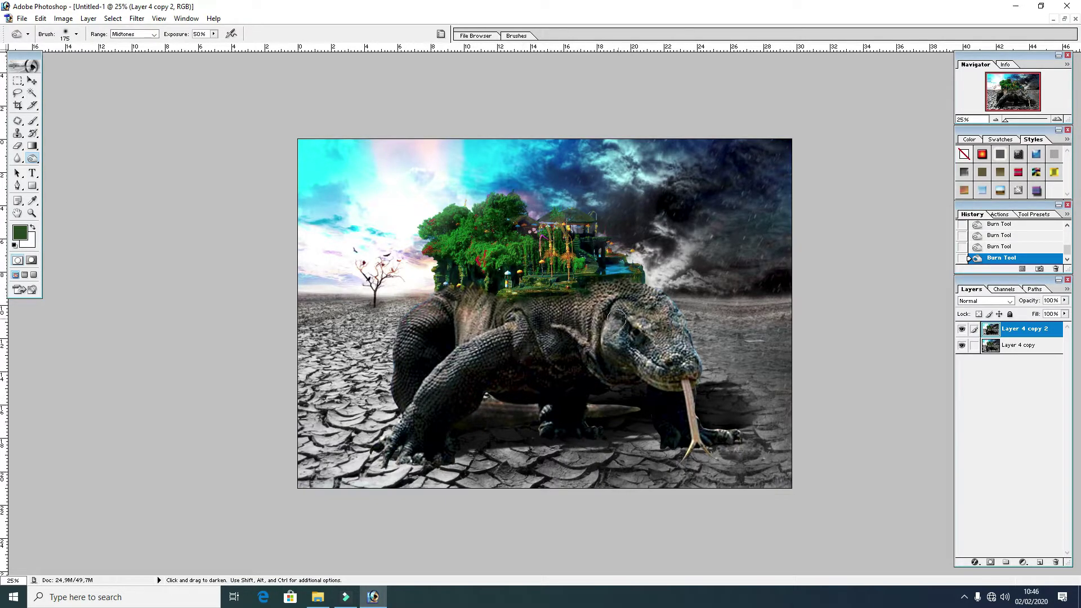
left_click_drag(617, 317, 672, 357)
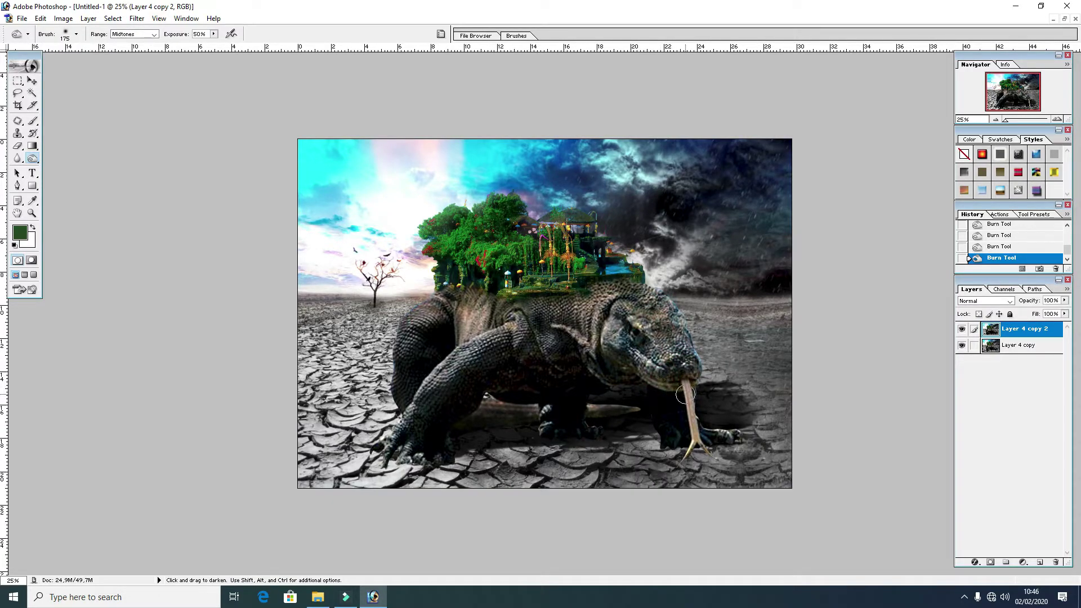
mouse_move(673, 467)
left_mouse_down()
mouse_move(726, 479)
mouse_move(790, 444)
mouse_move(698, 338)
mouse_move(707, 378)
mouse_move(602, 329)
left_mouse_up()
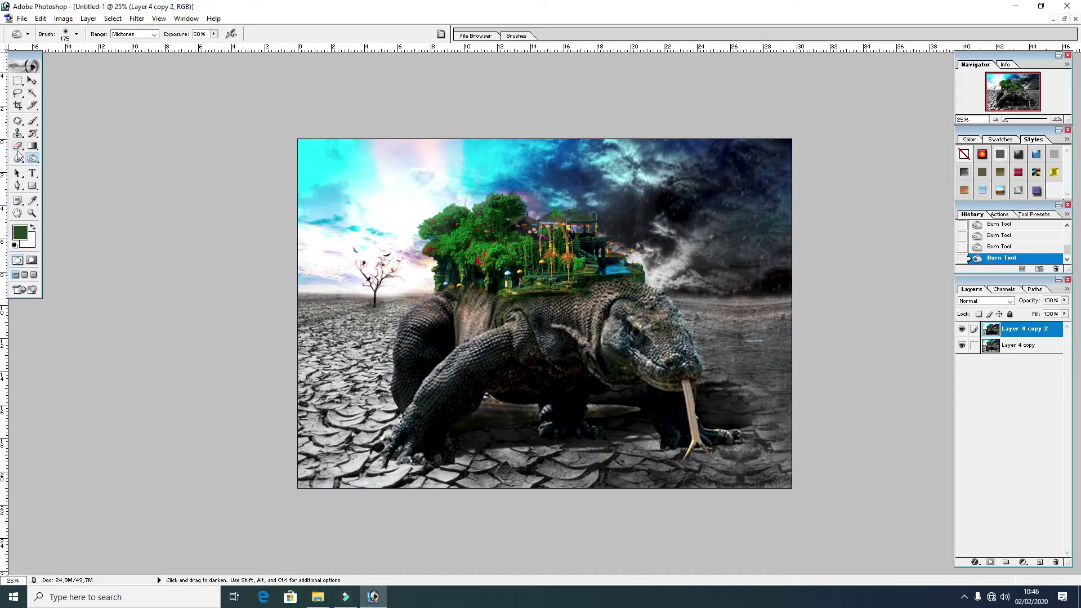
left_click(18, 156)
Zoom in and, with a smaller Blur brush, soften the dragon's back and front claw edges
key("ctrl+plus")
key("ctrl+plus")
key("ctrl+plus")
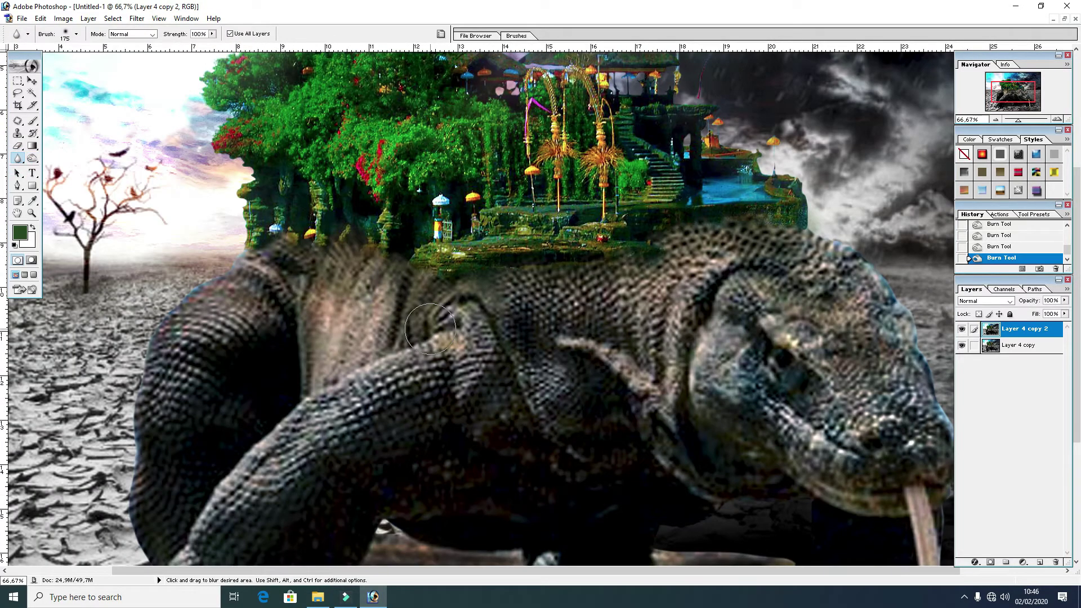
key("bracketleft")
key("bracketleft")
left_click_drag(432, 275, 506, 269)
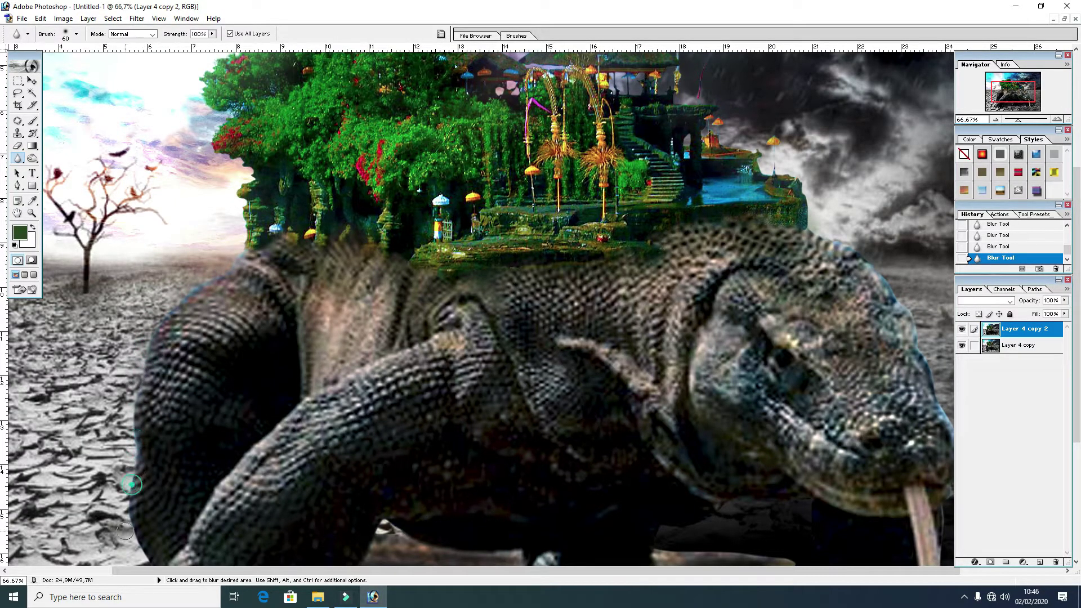
left_click_drag(163, 471, 206, 313)
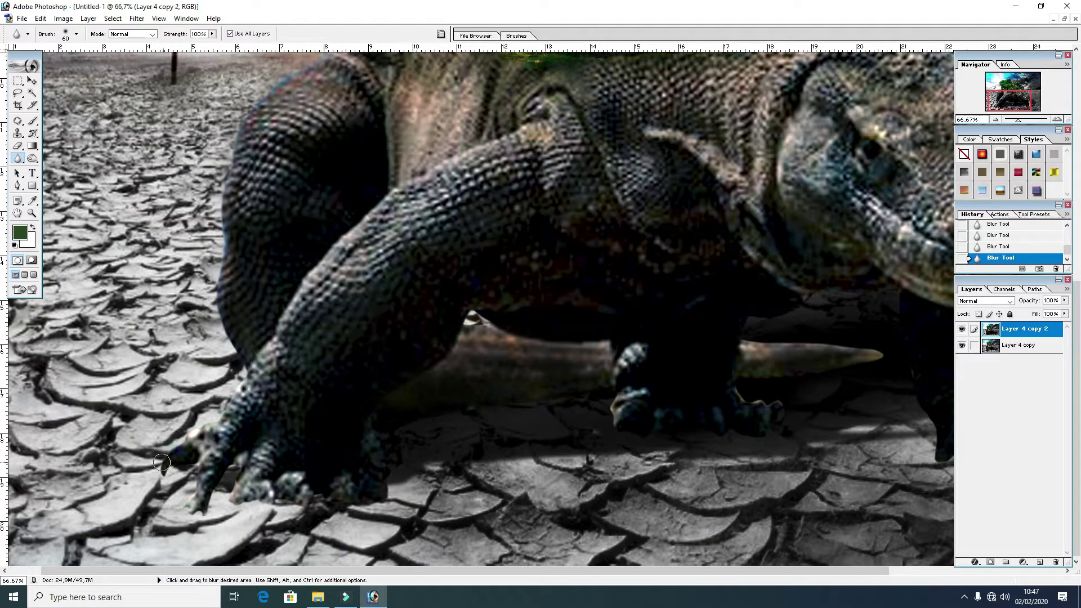
left_click_drag(147, 482, 185, 477)
Blur the edges around the dragon's snout, then pan up to the temple island
left_click_drag(689, 454, 489, 454)
left_click(820, 455)
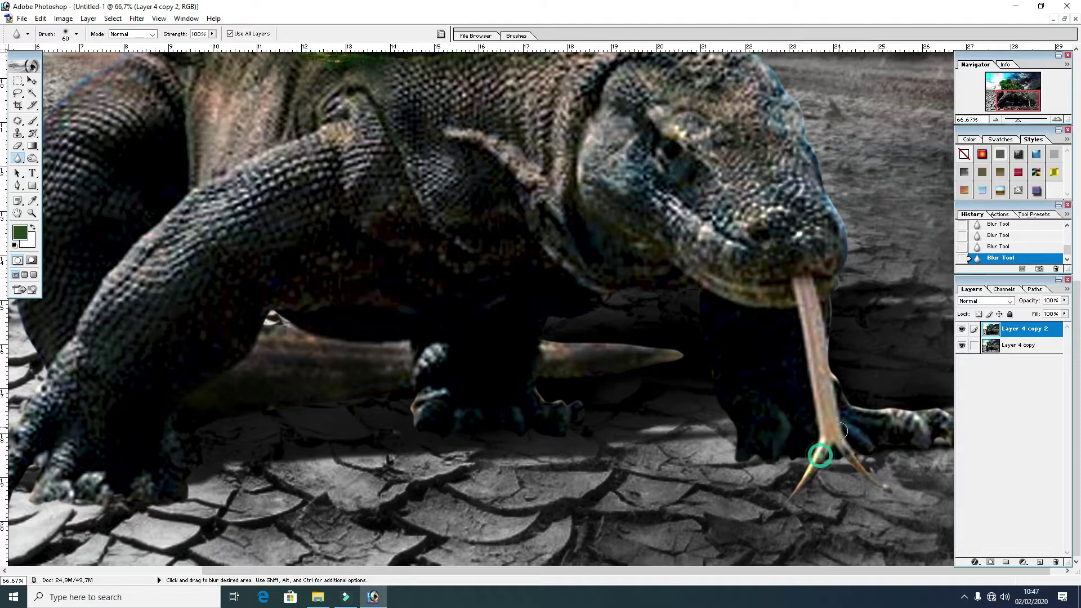
left_click_drag(900, 415, 885, 429)
left_click(834, 242)
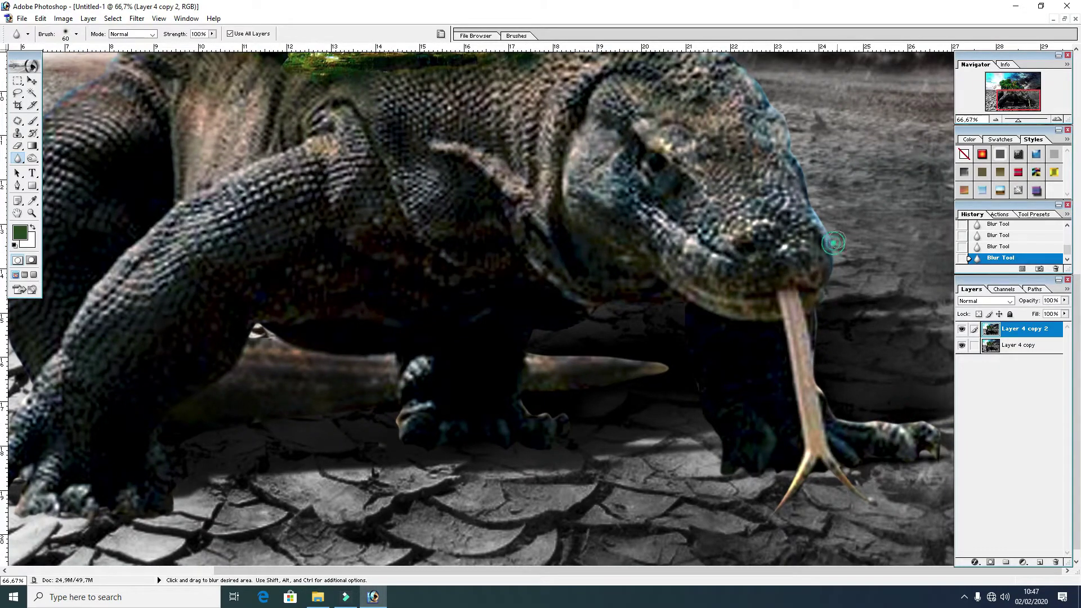
left_click_drag(822, 218, 821, 288)
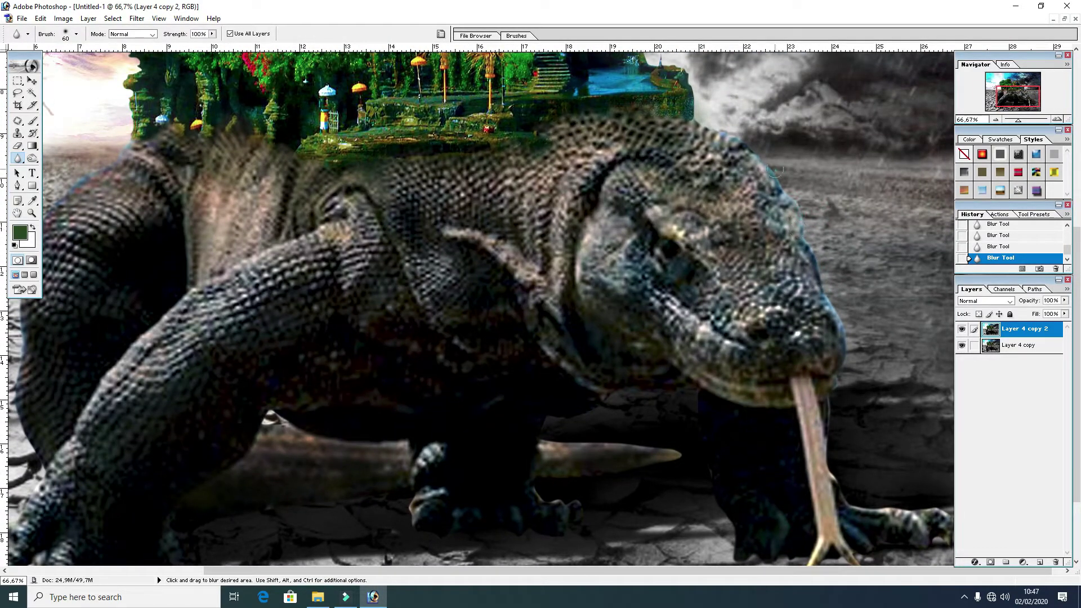
left_click_drag(722, 122, 752, 278)
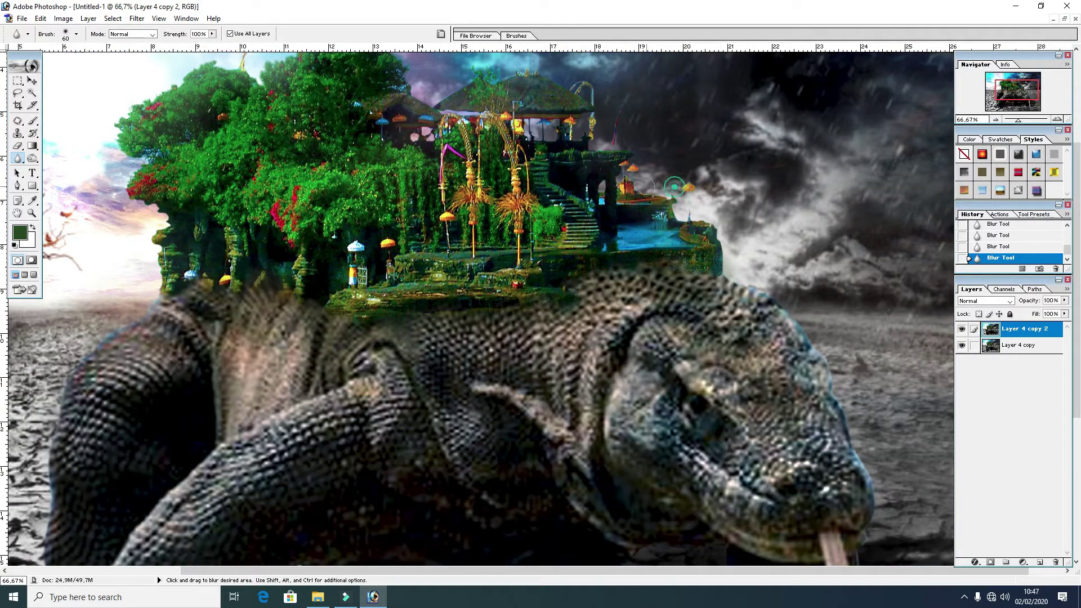
scroll(347, 390, "down", 5)
Burn the front claws and ground at 78% exposure with a slightly larger brush
key("o")
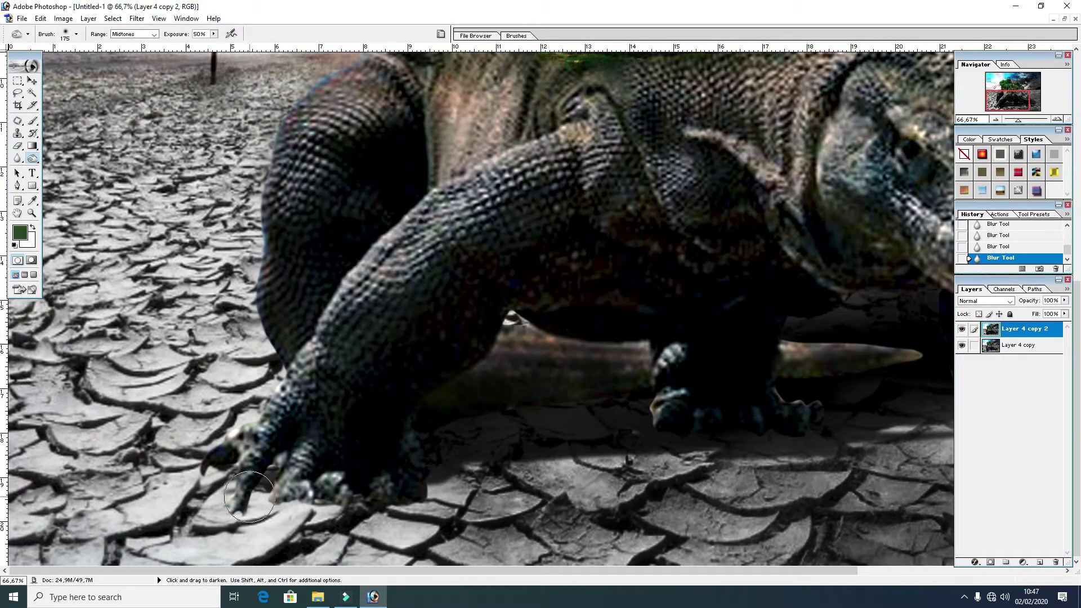
left_click_drag(218, 469, 206, 470)
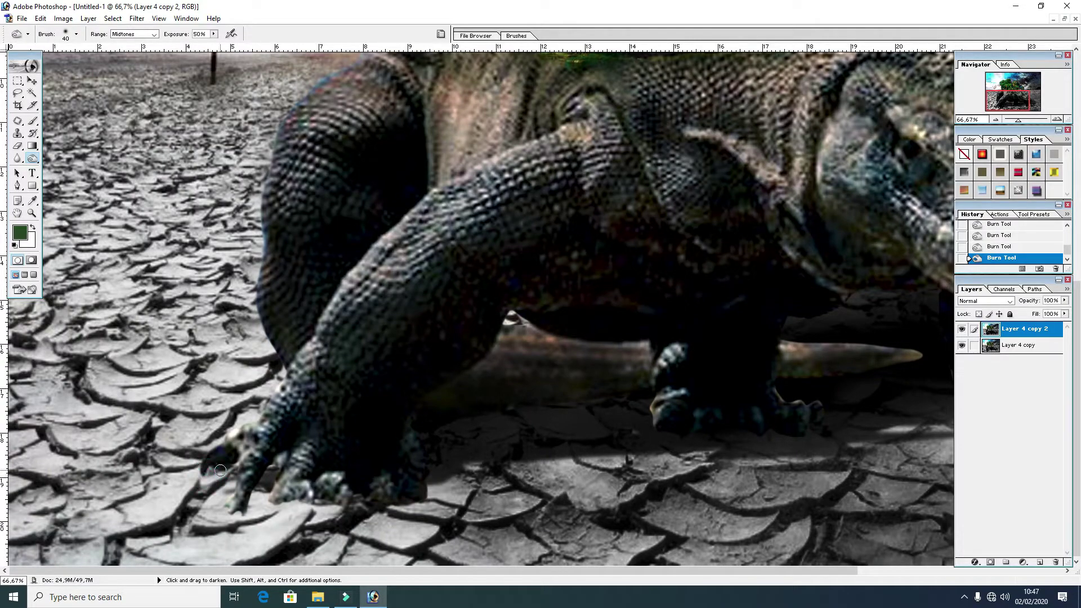
left_click_drag(206, 472, 211, 477)
left_click(214, 35)
mouse_move(272, 480)
left_mouse_down()
mouse_move(277, 473)
mouse_move(339, 510)
left_mouse_up()
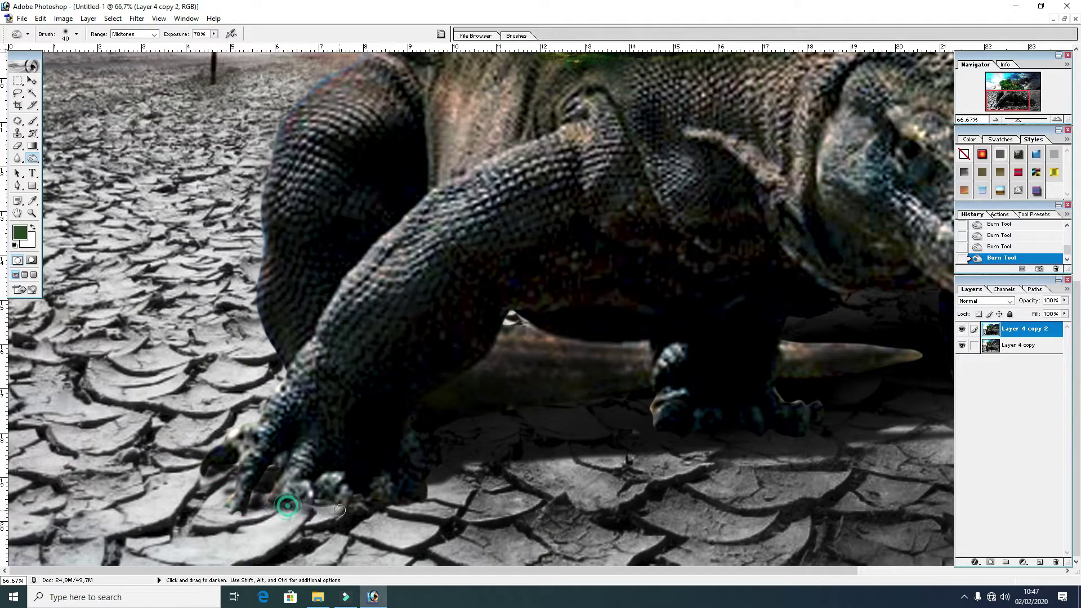
key("bracketright")
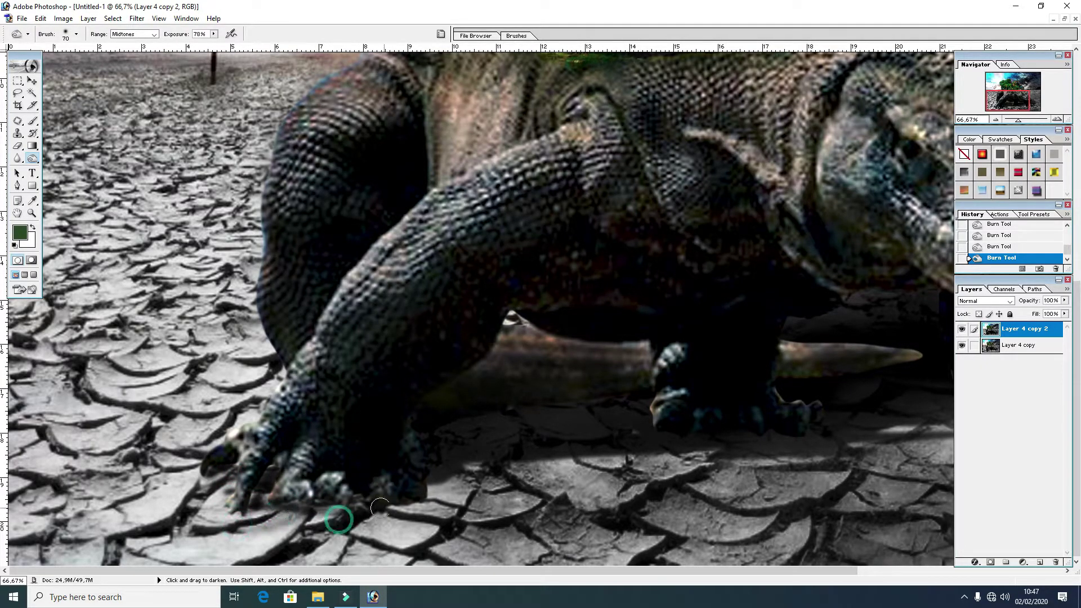
left_click_drag(313, 510, 451, 490)
Darken the shadow and claws under the rear foot, plus the front claw tips
left_click_drag(651, 419, 739, 445)
left_click_drag(666, 390, 651, 355)
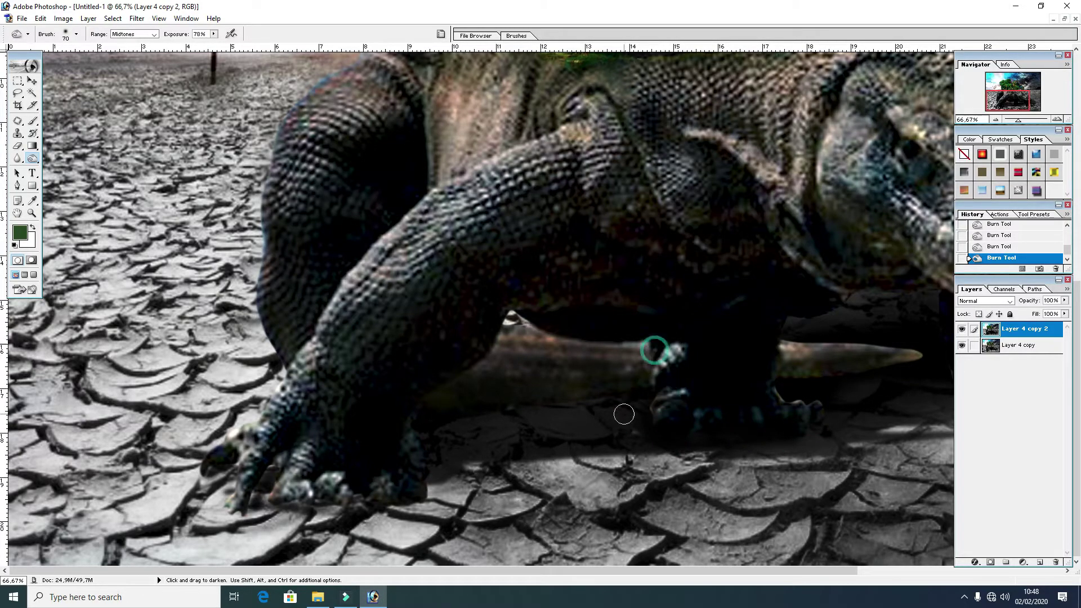
left_click(627, 388)
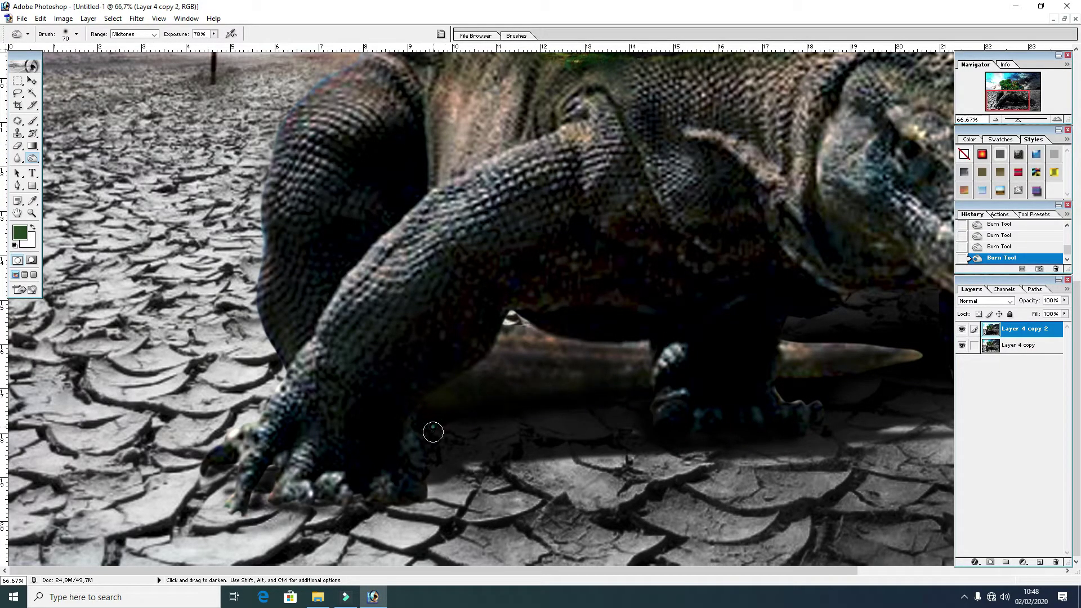
left_click_drag(393, 490, 275, 492)
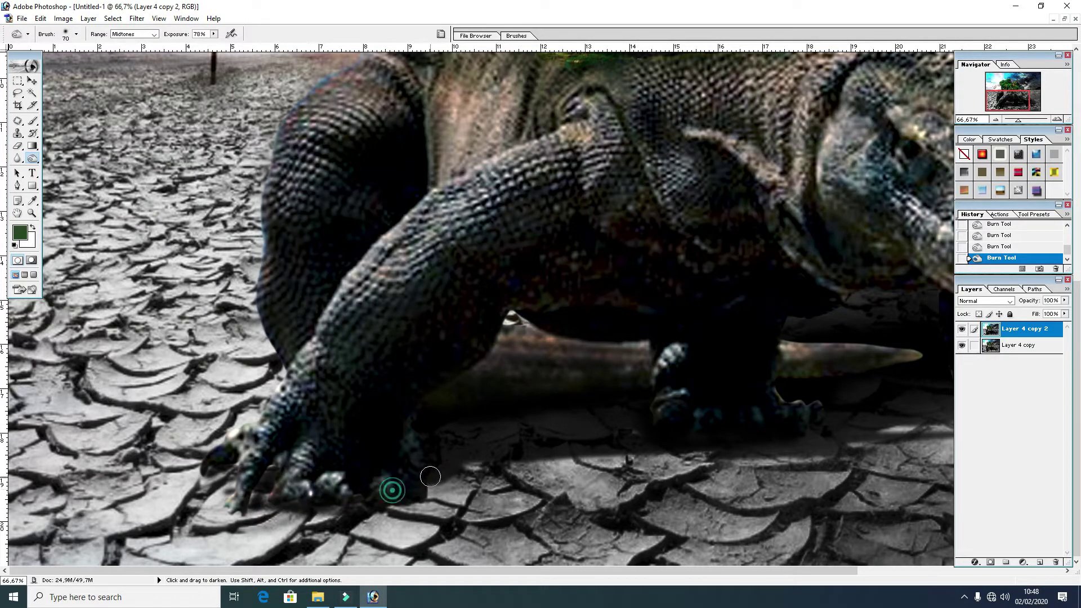
left_click_drag(280, 458, 237, 524)
Darken the ground under the right foot and tongue, undo the tail-tip shading, and zoom out
left_click_drag(588, 446, 420, 446)
mouse_move(731, 458)
left_mouse_down()
mouse_move(936, 451)
mouse_move(765, 461)
mouse_move(686, 369)
mouse_move(589, 353)
left_mouse_up()
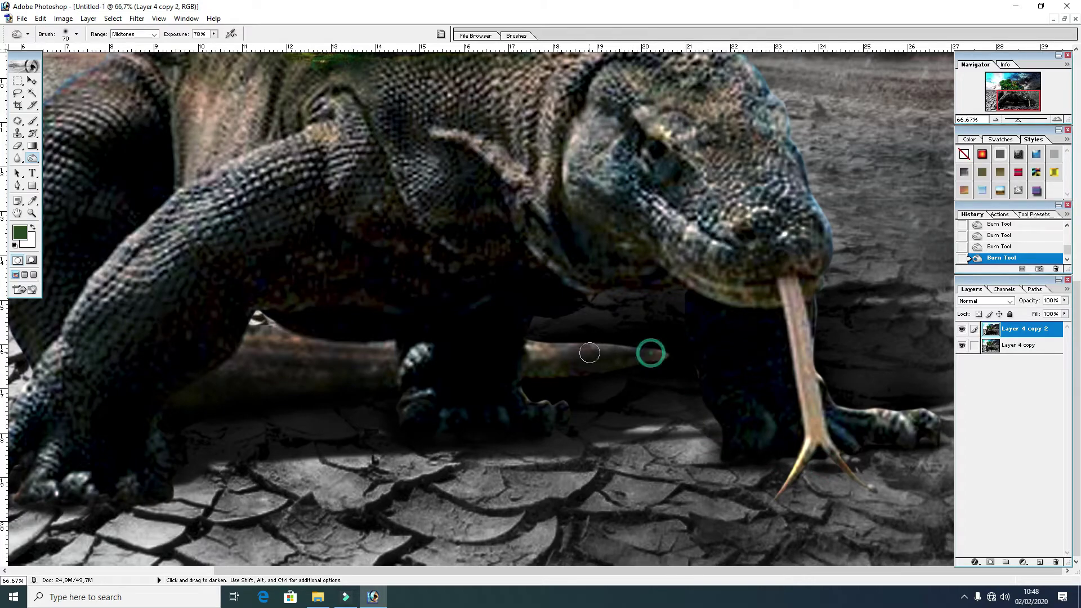
key("ctrl+z")
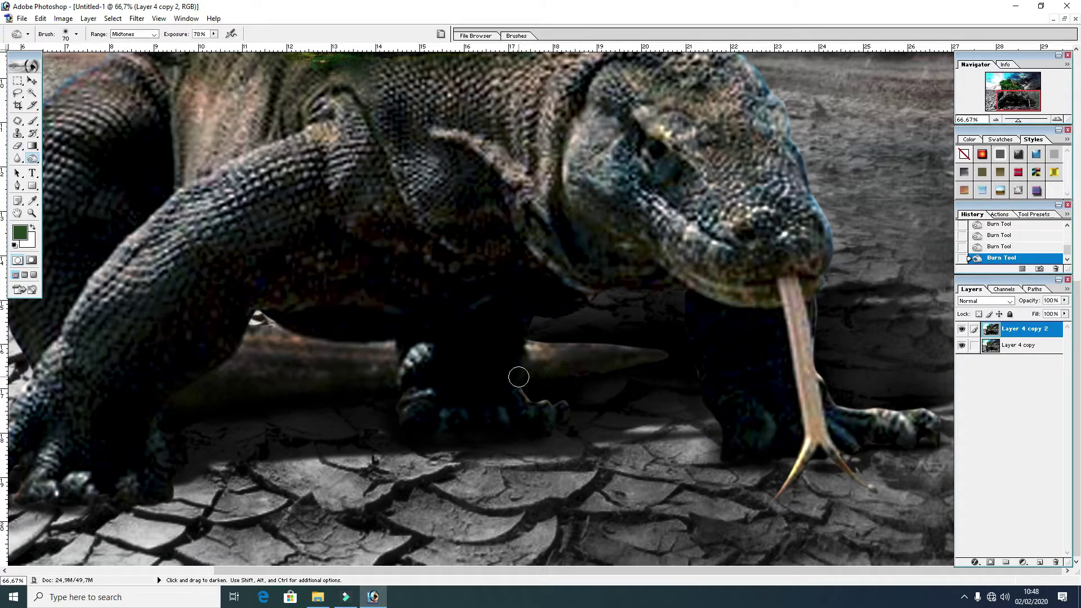
key("ctrl+minus")
key("ctrl+minus")
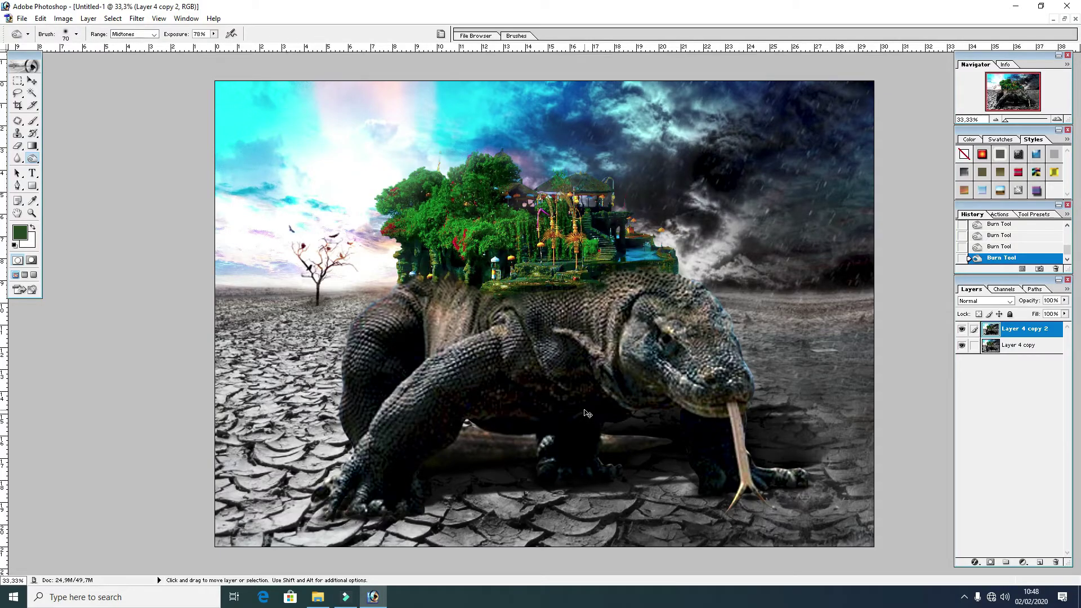
key("ctrl+minus")
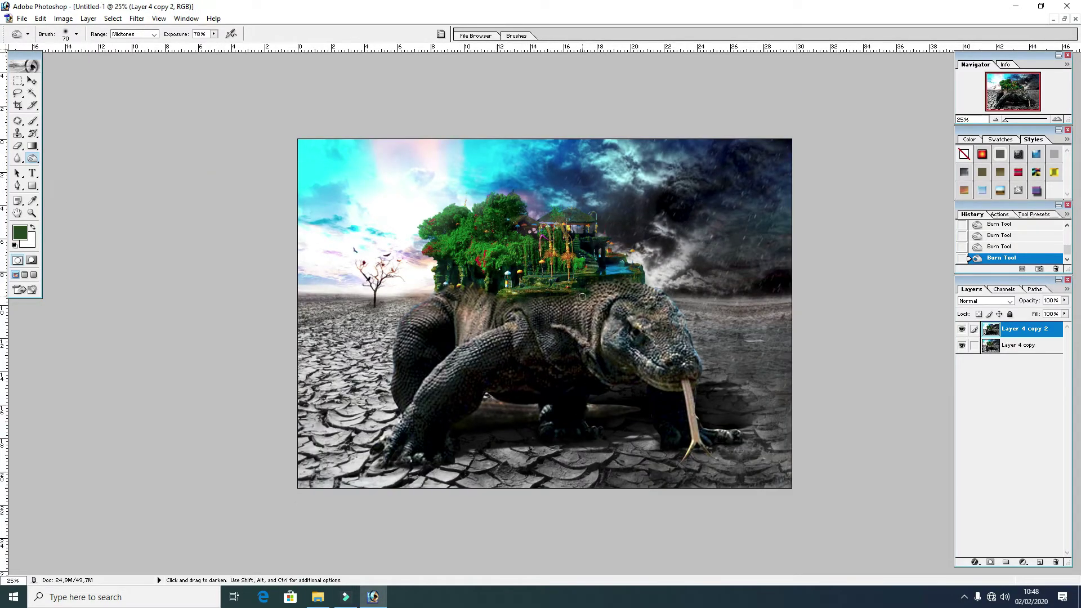
Apply Color Efex Pro 3.0's Indian Summer filter with Enhance Foliage lowered
key("v")
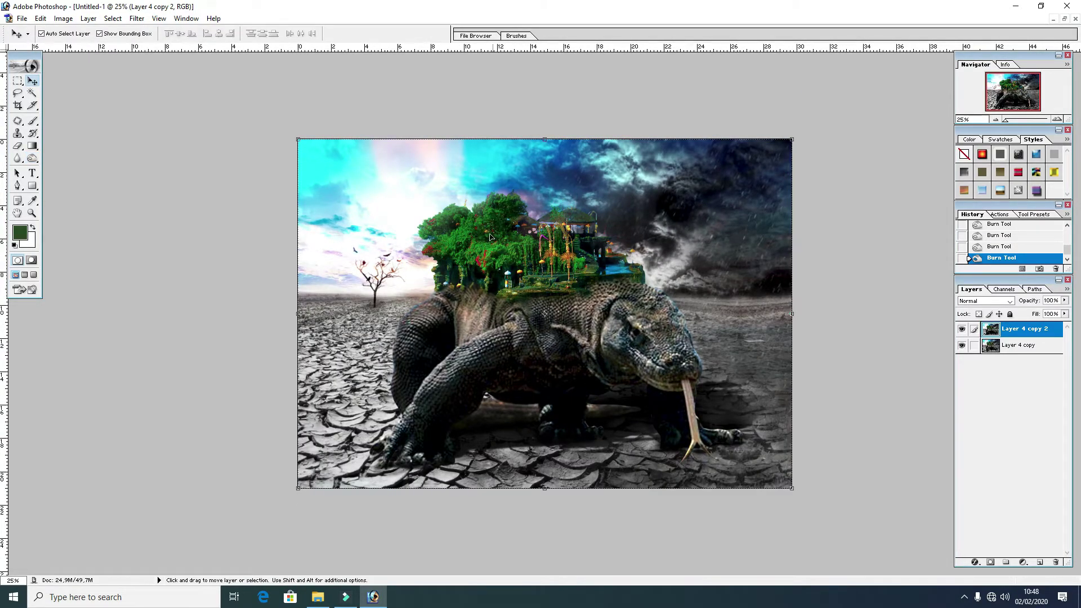
left_click(137, 18)
left_click(335, 276)
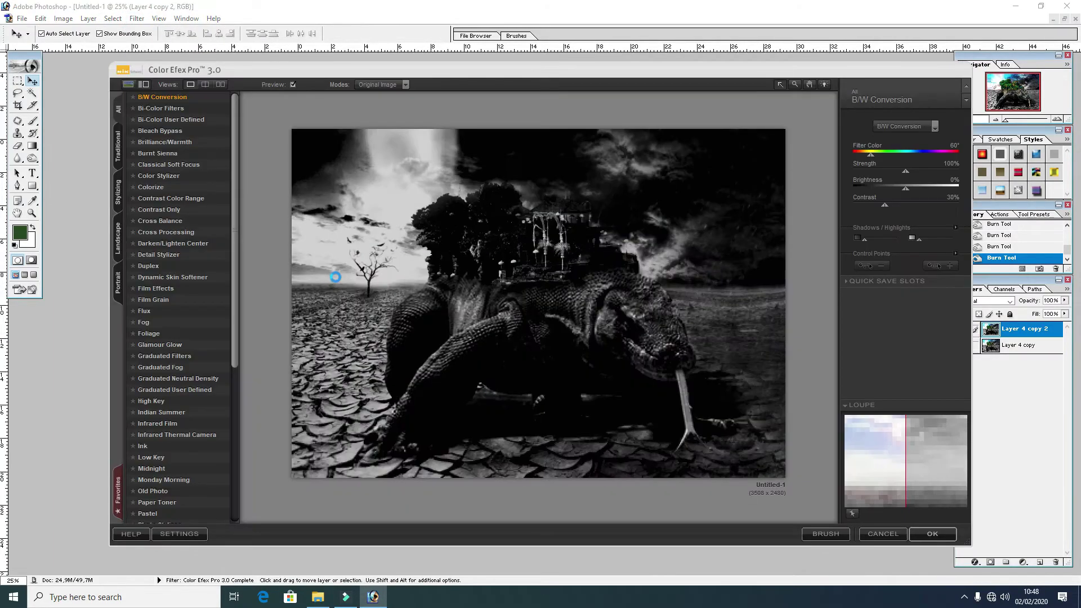
left_click(152, 412)
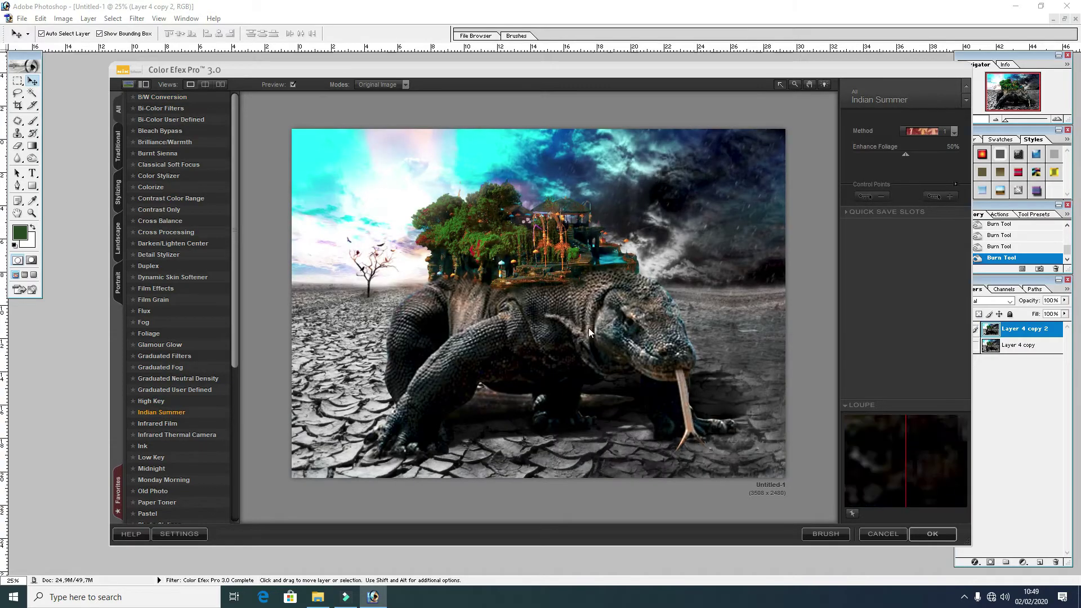
left_click_drag(904, 157, 882, 159)
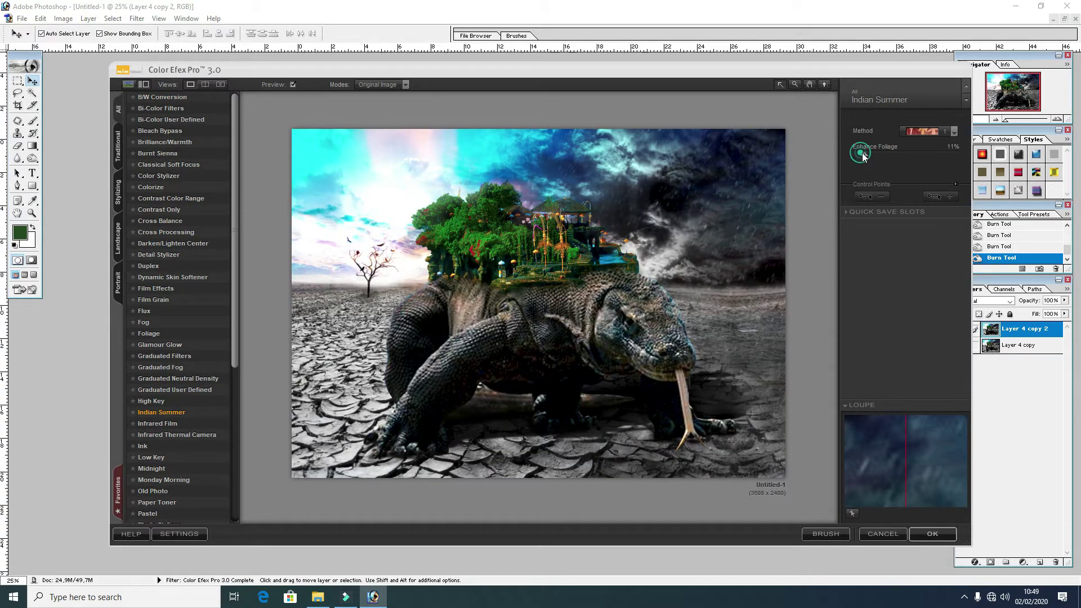
left_click(932, 534)
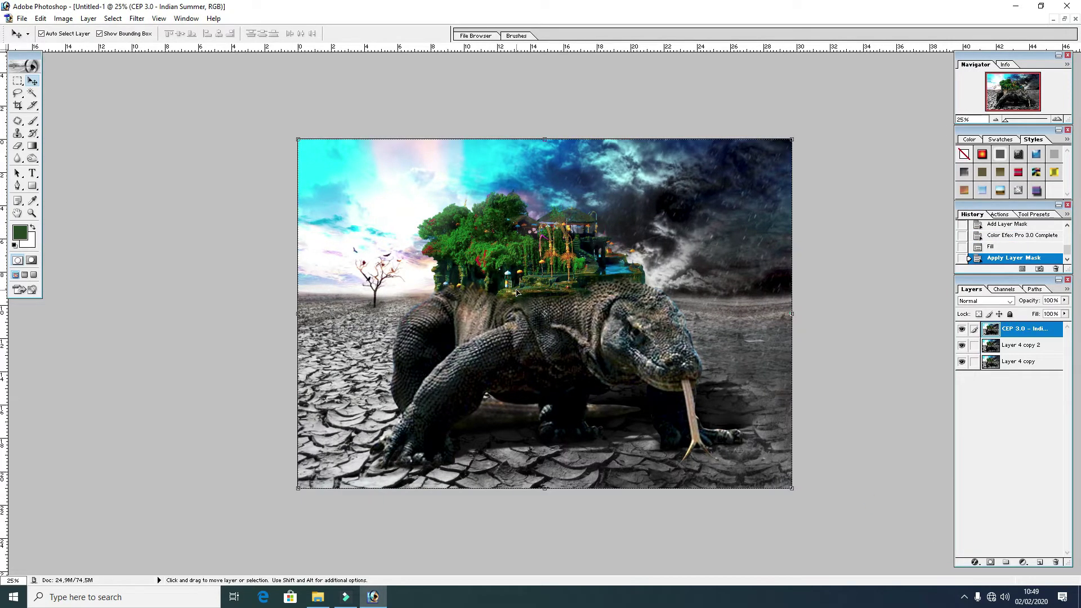
left_click(22, 18)
Save the image as a maximum-quality JPEG named 'Photoshop Manipulation'
left_click(33, 122)
left_click(518, 306)
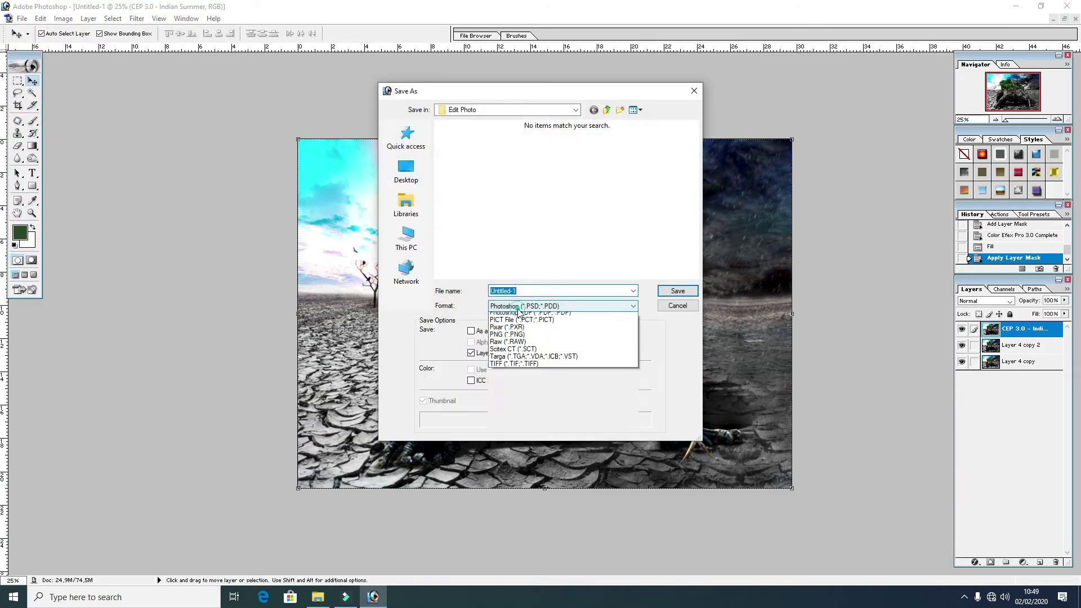
left_click(518, 360)
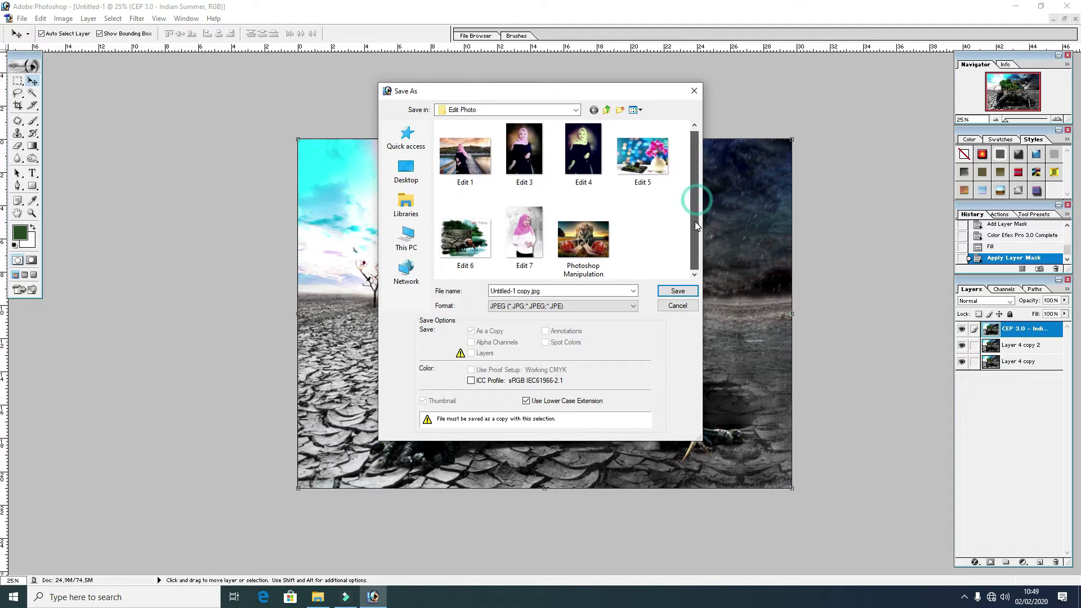
left_click(521, 243)
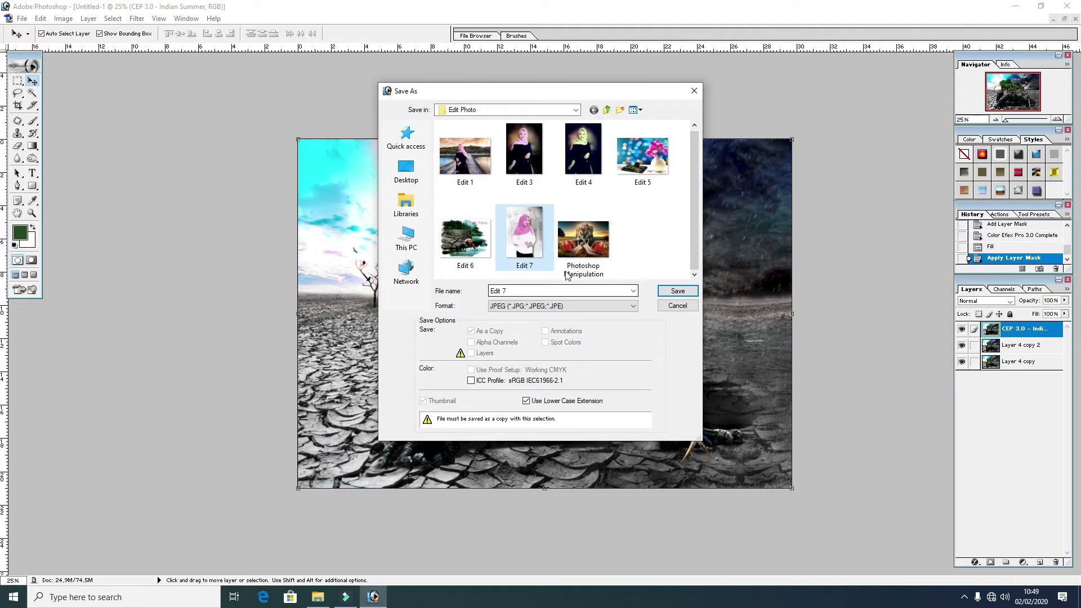
left_click(584, 239)
left_click(562, 291)
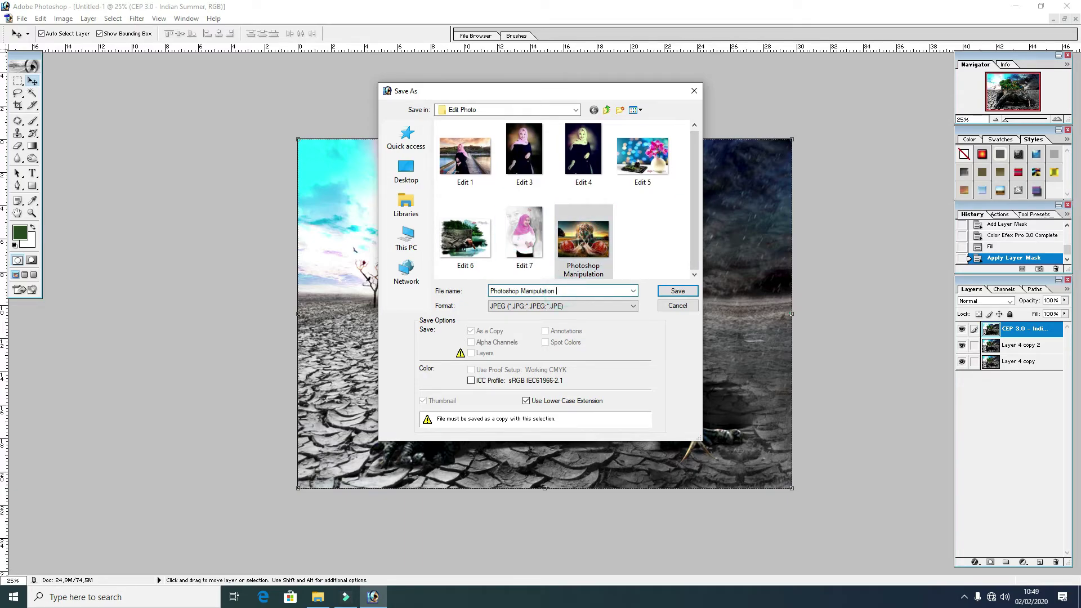
left_click(676, 290)
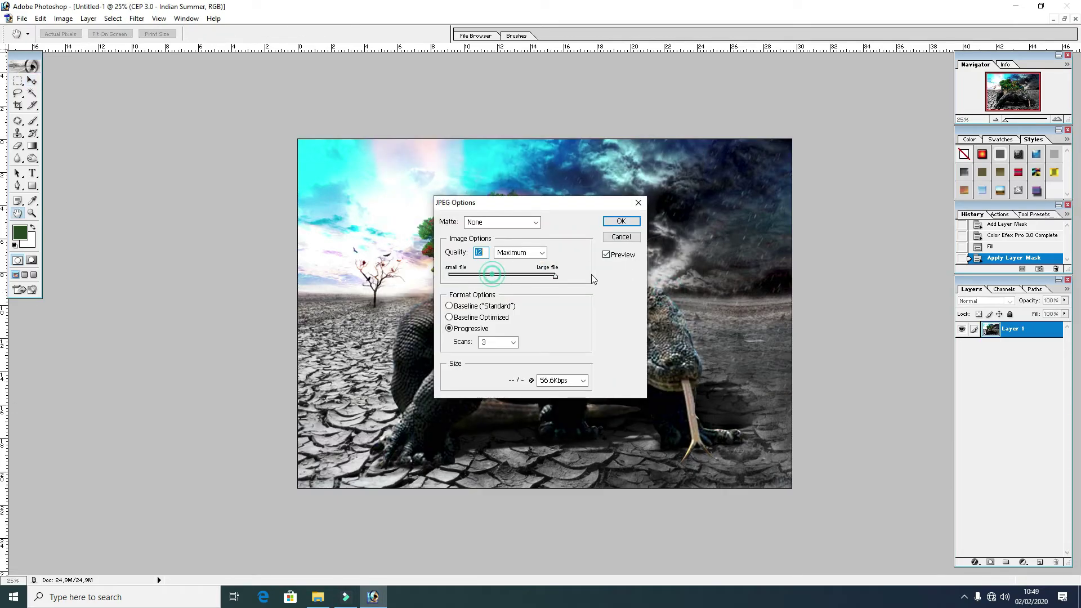
left_click(608, 224)
Open 'Photoshop Manipulation 2' from the Edit Photo folder in Photos, then close the preview
left_click(318, 597)
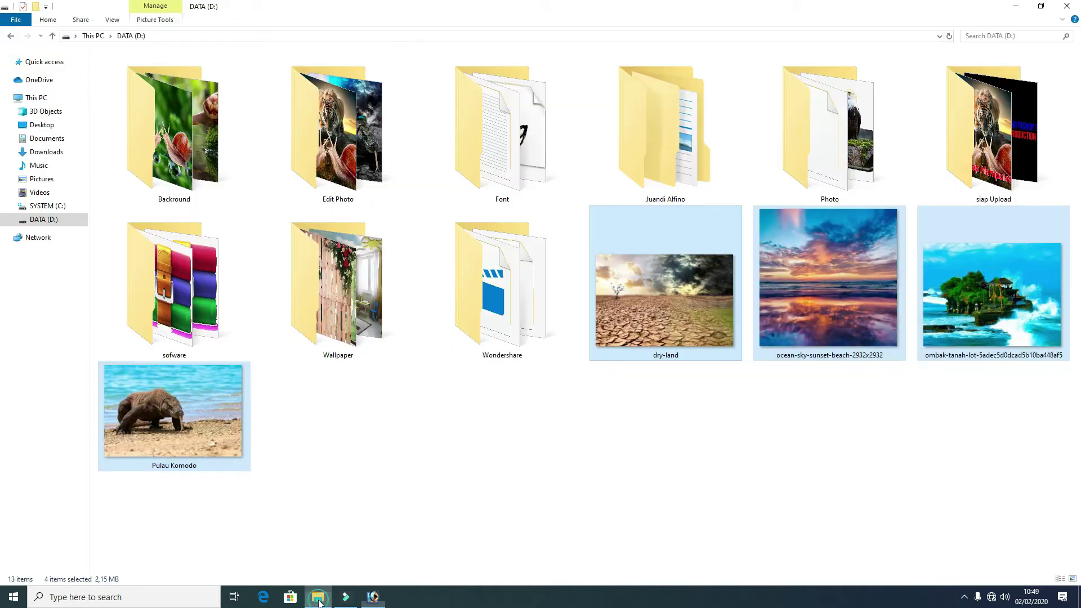
double_click(341, 121)
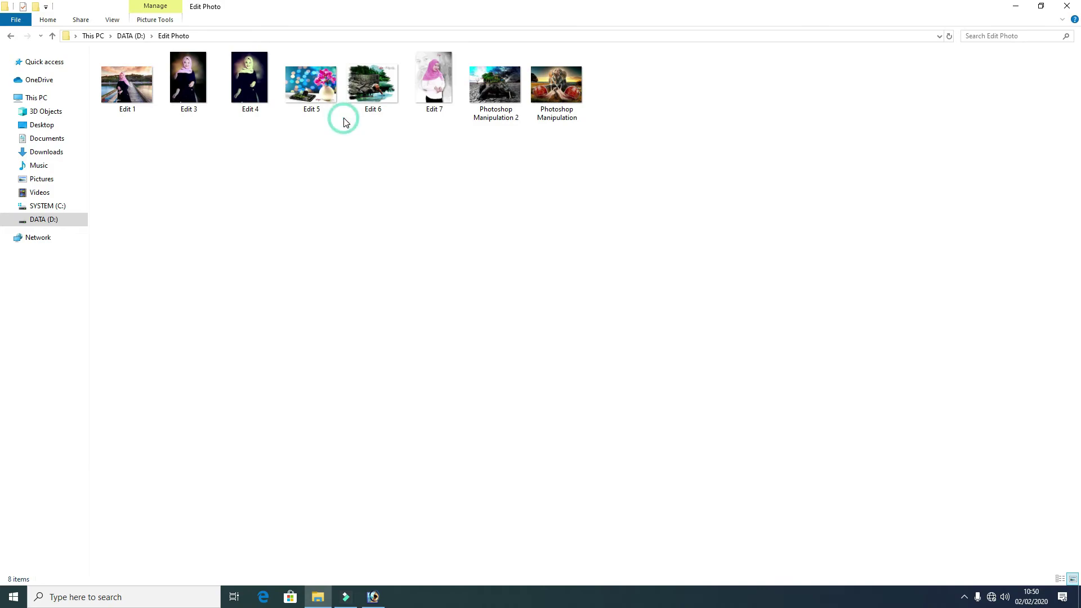
double_click(499, 88)
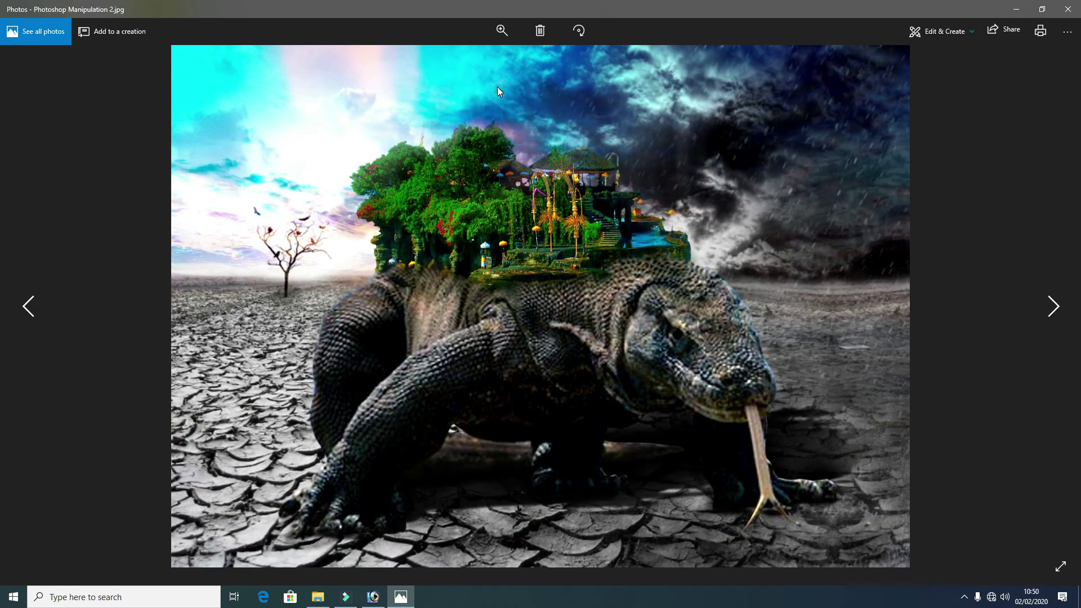
left_click(1066, 14)
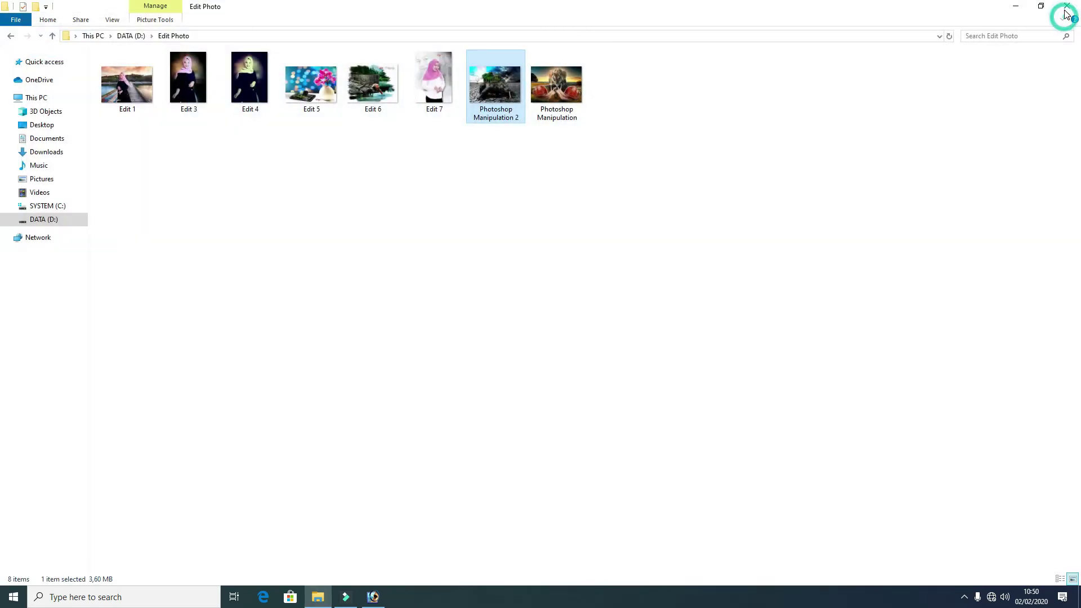